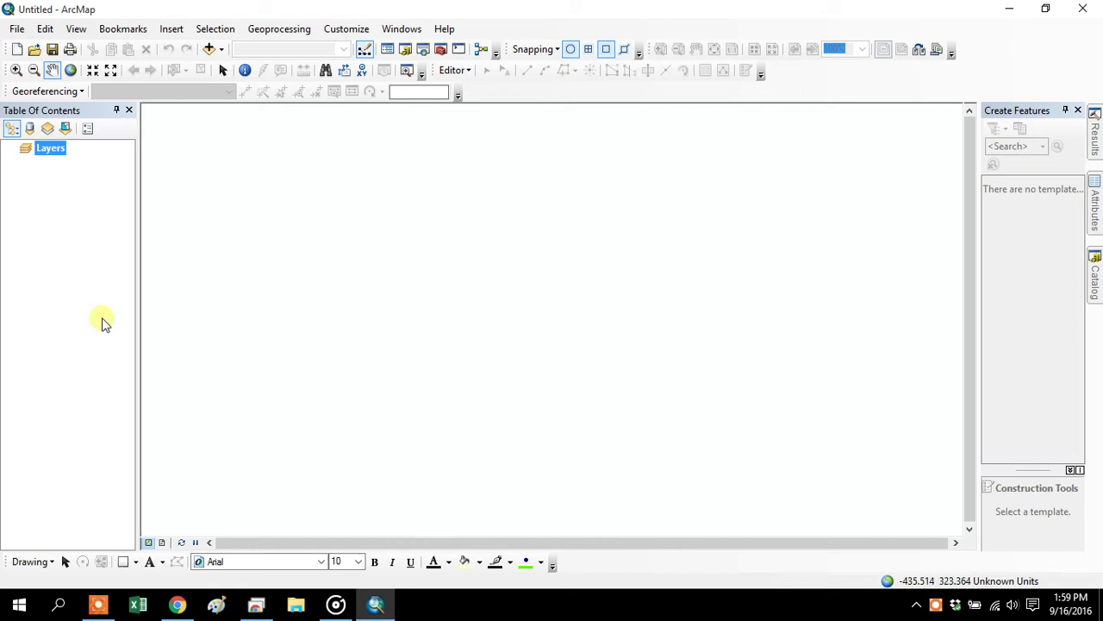
# - Add the Shasta_Cir shapefile from C:\temp\data to the map
pyautogui.click(207, 49)
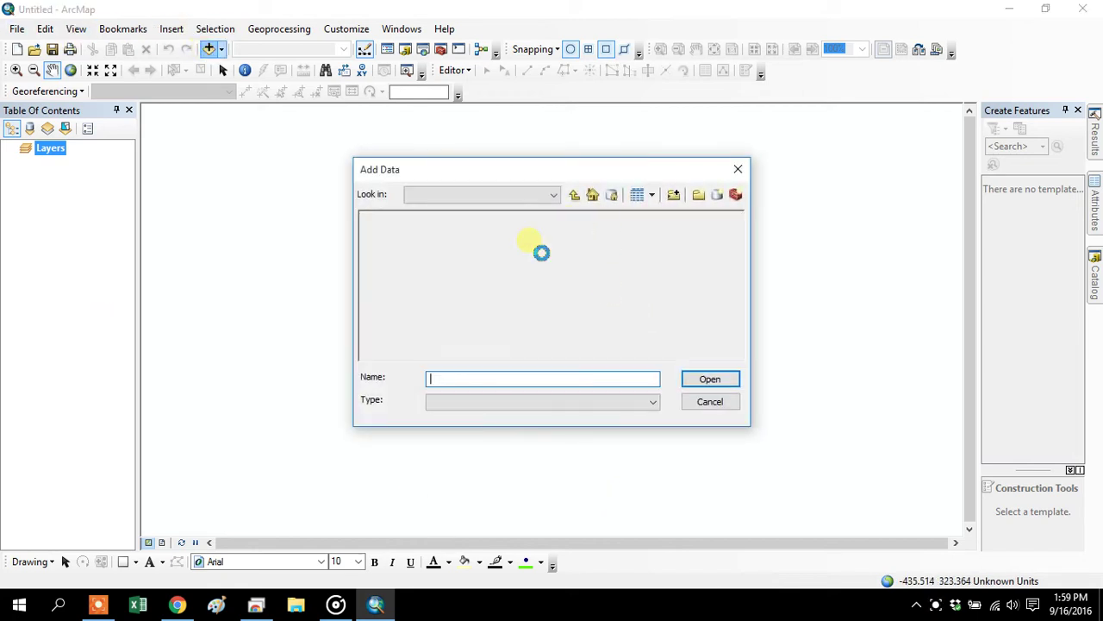
pyautogui.click(510, 194)
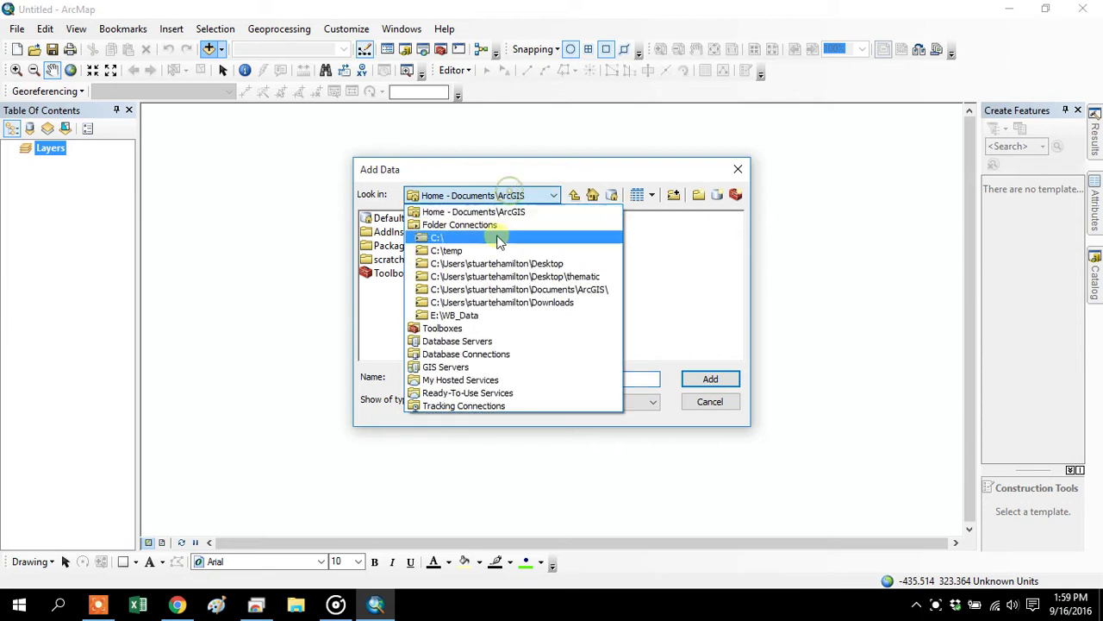
pyautogui.click(486, 250)
pyautogui.doubleClick(379, 233)
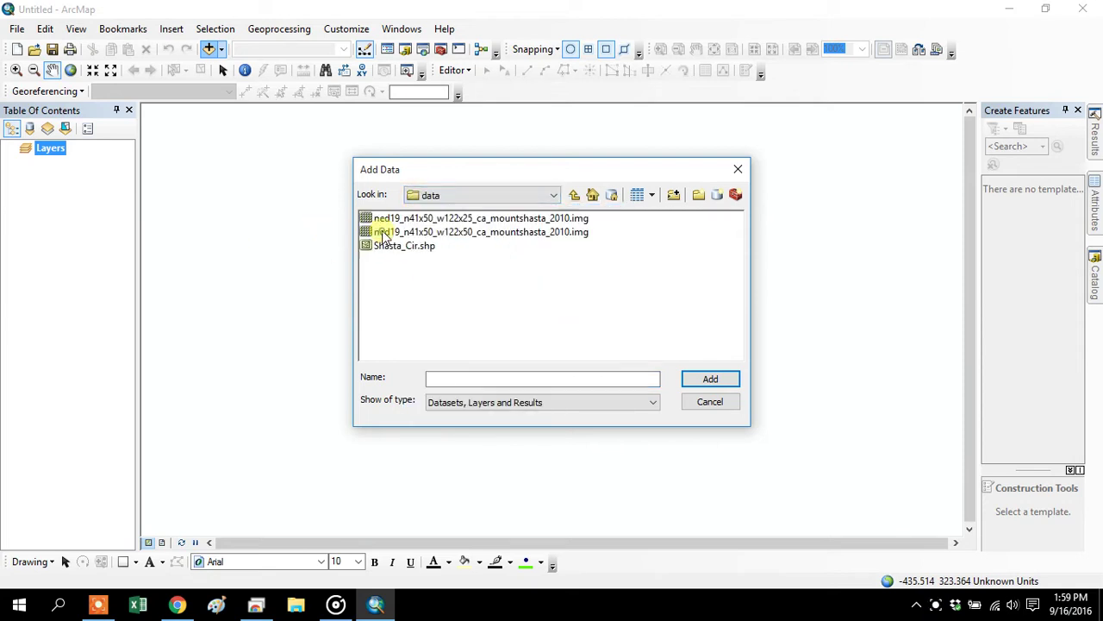
pyautogui.doubleClick(379, 246)
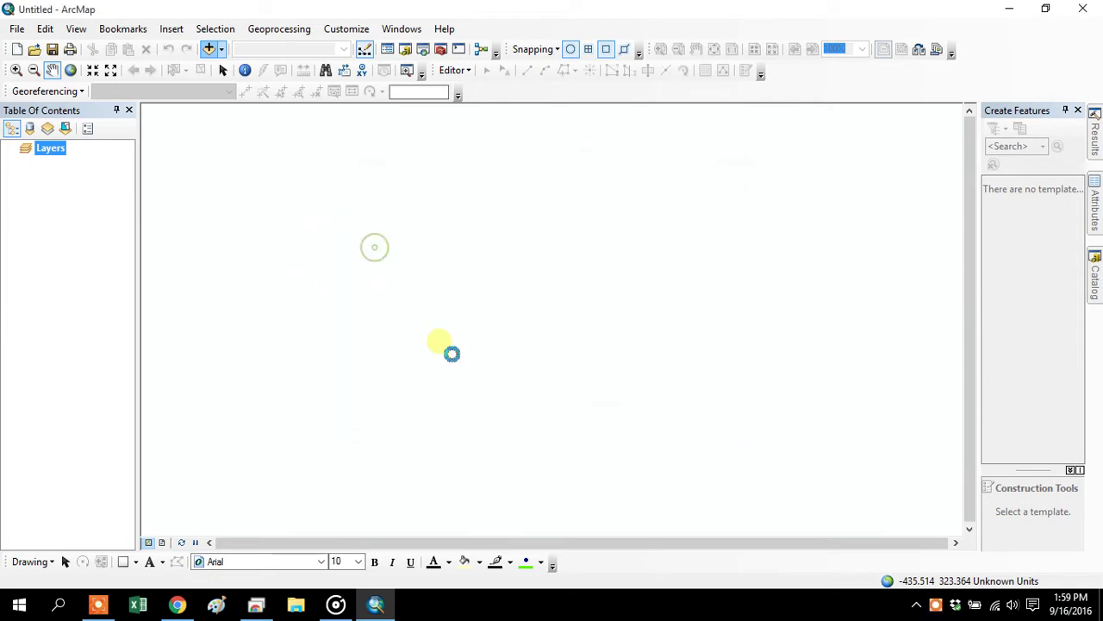
# - Open the Layers data frame properties to view its coordinate system
pyautogui.rightClick(65, 163)
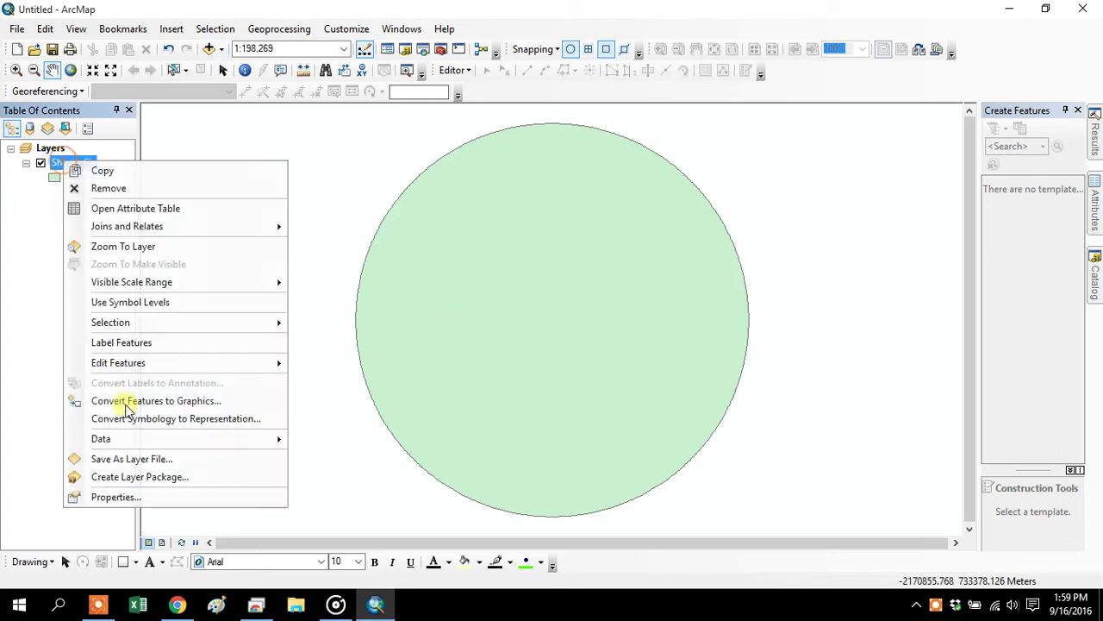
pyautogui.rightClick(47, 151)
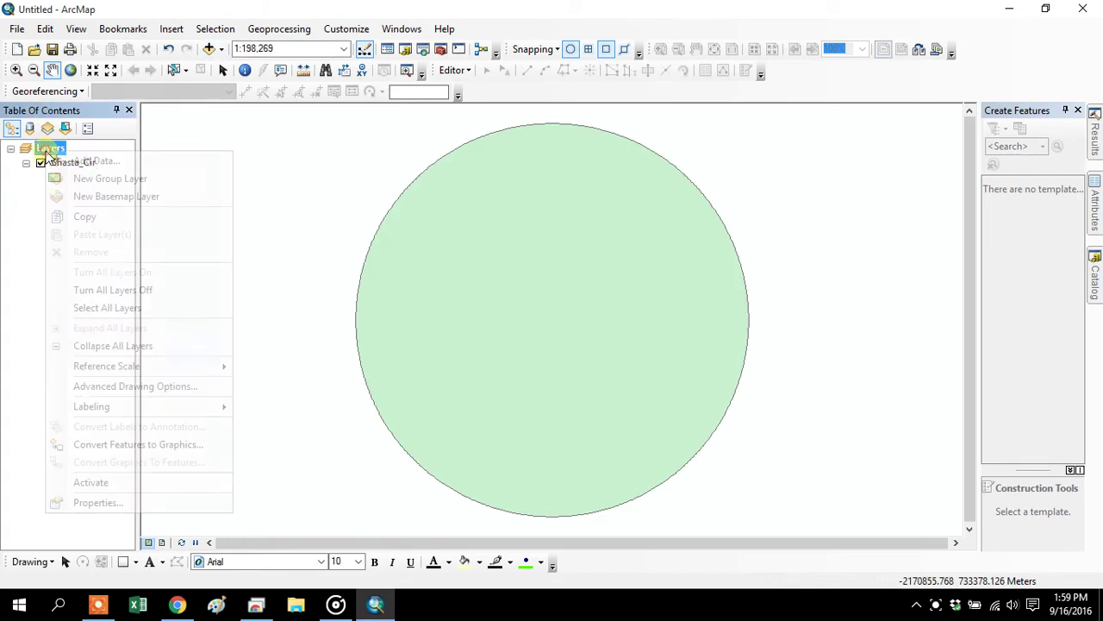
pyautogui.click(136, 503)
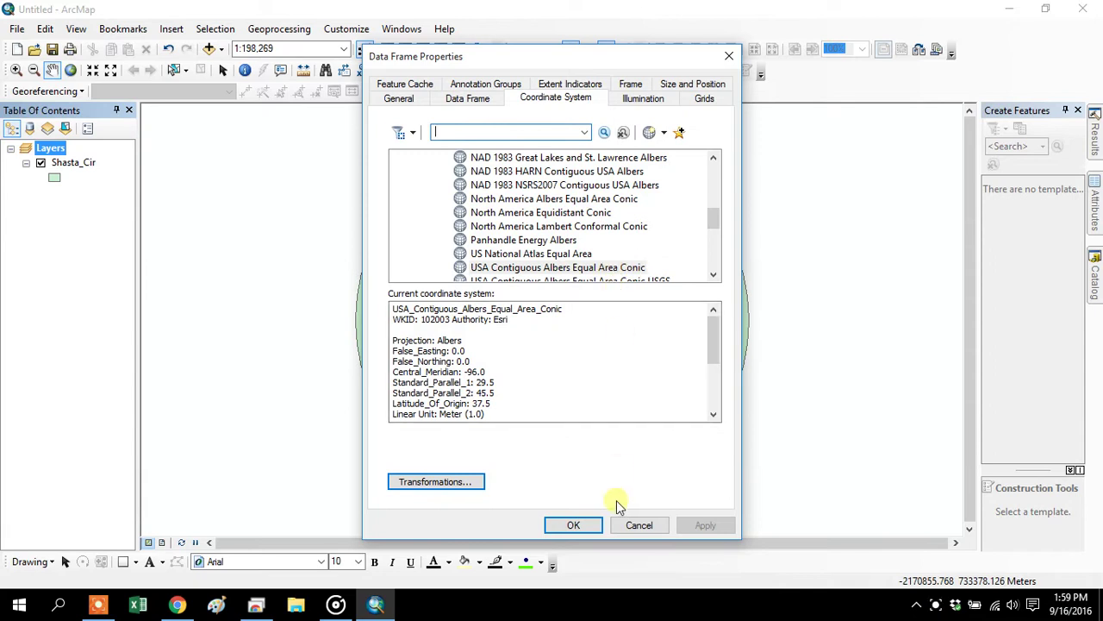
# - Add both ned19 Mount Shasta elevation rasters to the map
pyautogui.click(639, 524)
pyautogui.click(211, 50)
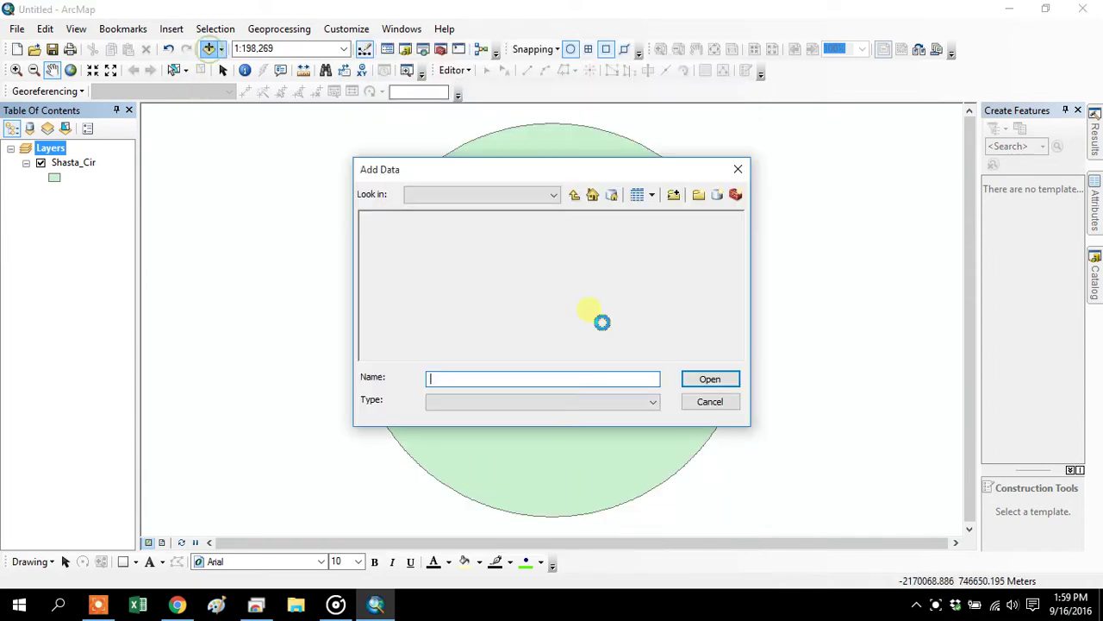
pyautogui.click(438, 232)
pyautogui.keyDown('shift'); pyautogui.click(422, 218); pyautogui.keyUp('shift')
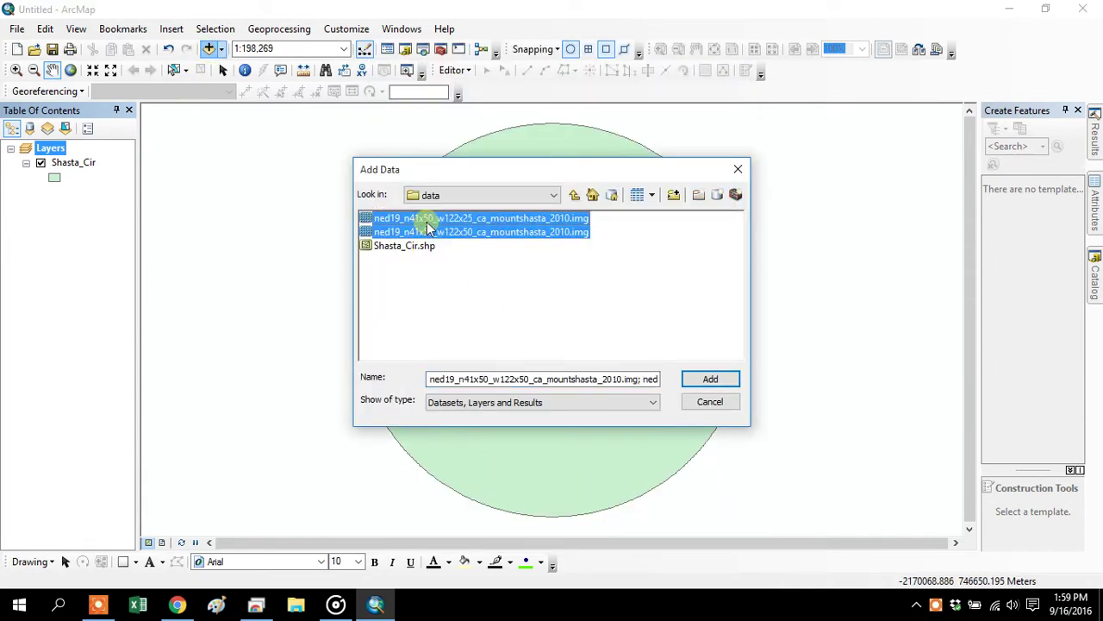
pyautogui.click(710, 380)
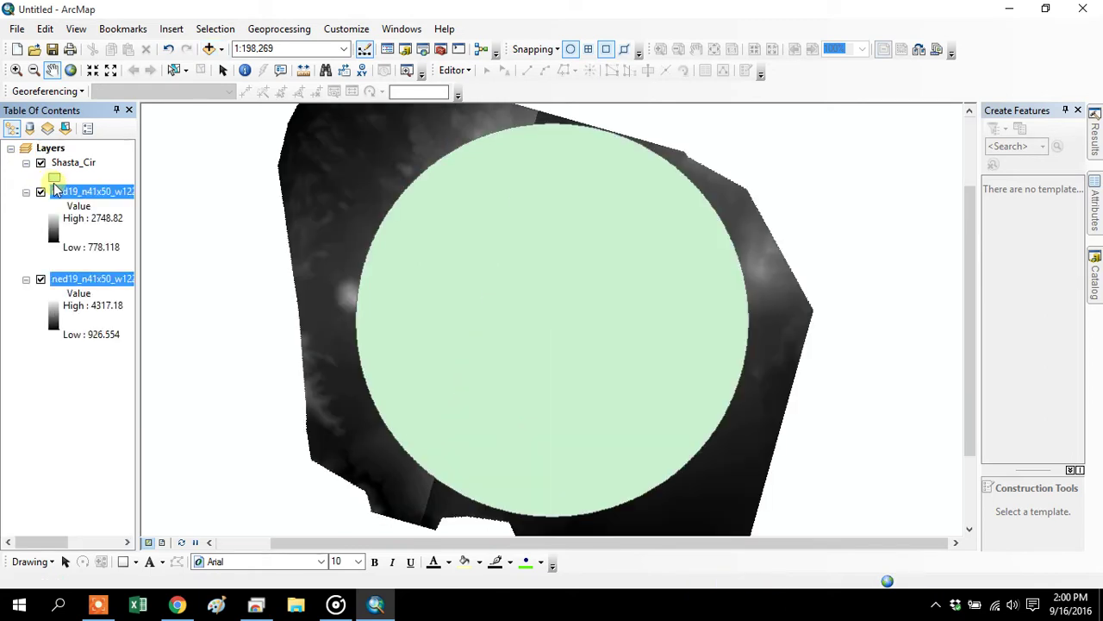
# - Make the Shasta_Cir symbol hollow with a red outline of width 3
pyautogui.click(53, 178)
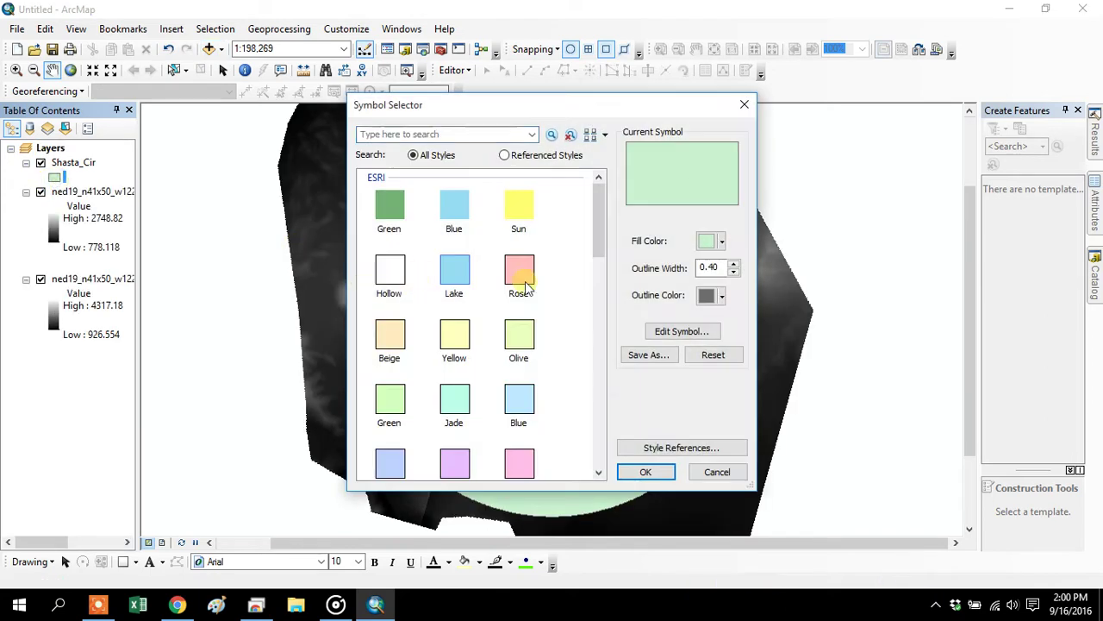
pyautogui.doubleClick(396, 275)
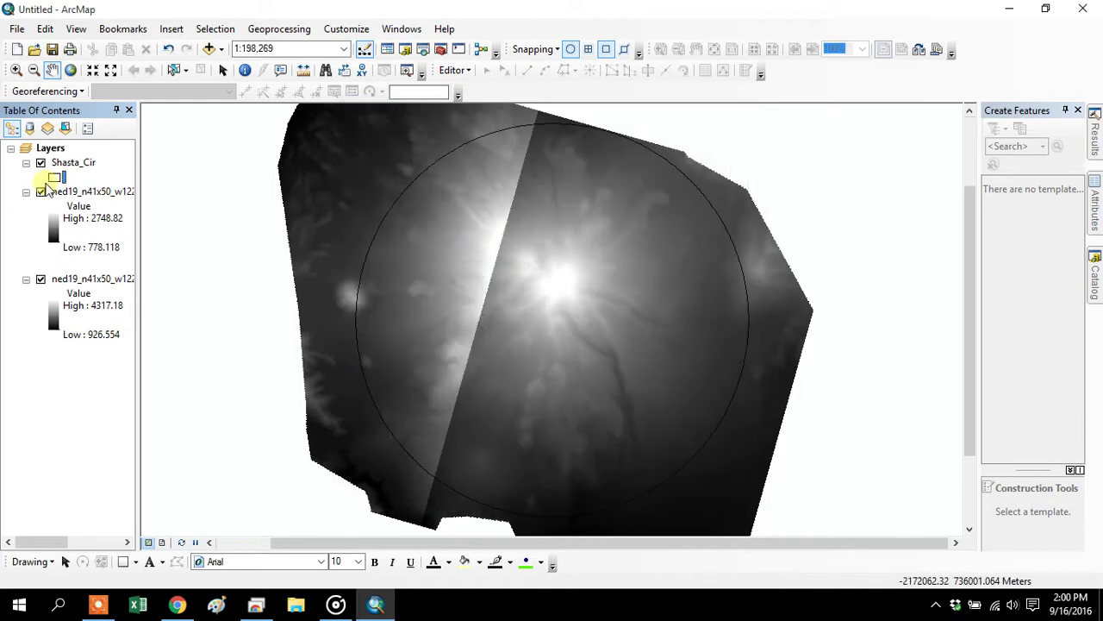
pyautogui.click(52, 178)
pyautogui.doubleClick(720, 267)
pyautogui.write('3')
pyautogui.click(711, 298)
pyautogui.click(721, 369)
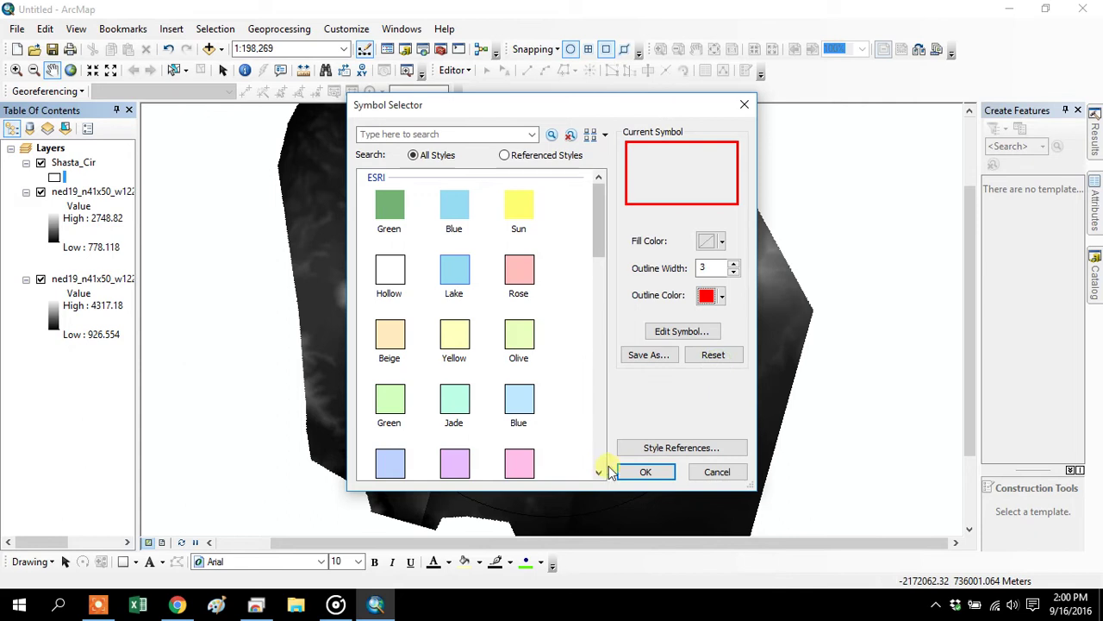
pyautogui.click(626, 471)
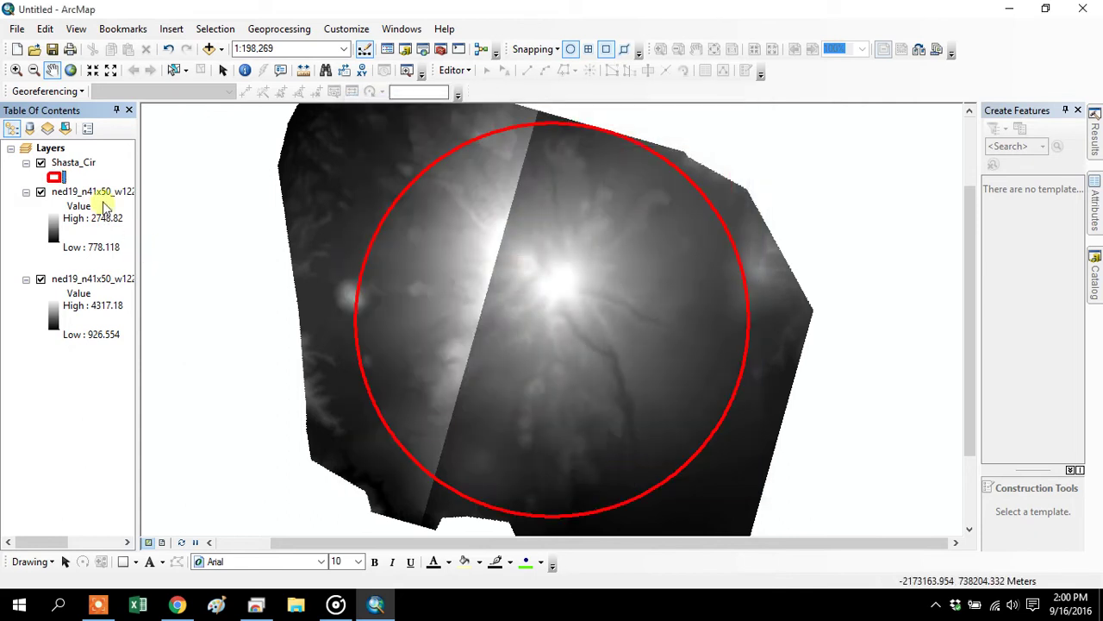
# - Export the upper ned19 raster using the data frame's spatial reference
pyautogui.rightClick(100, 192)
pyautogui.moveTo(193, 355)
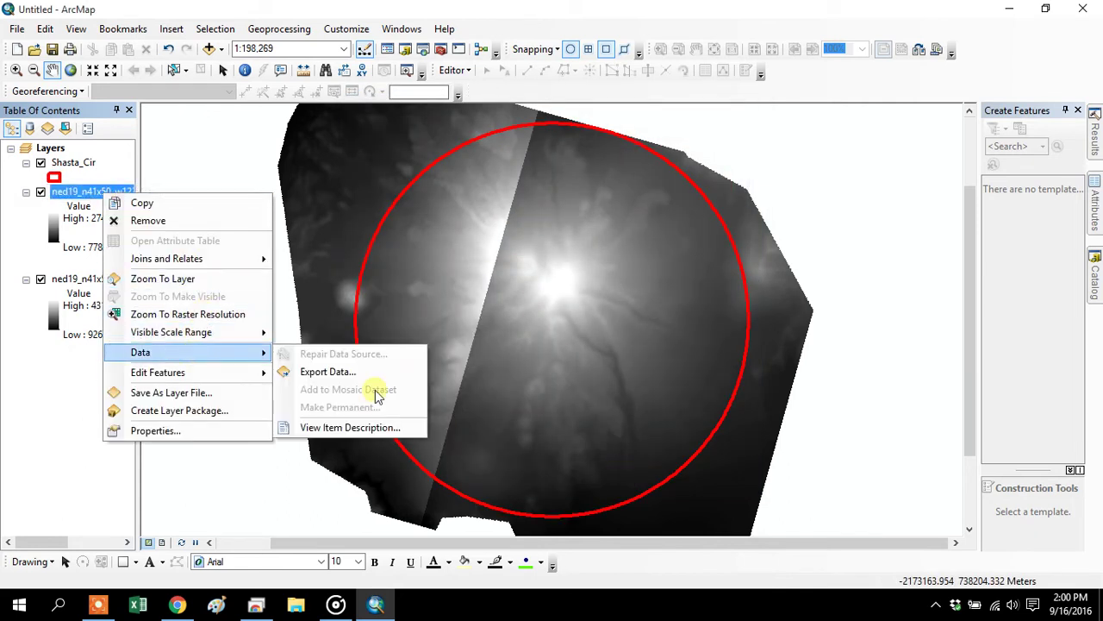
pyautogui.click(363, 374)
pyautogui.click(581, 164)
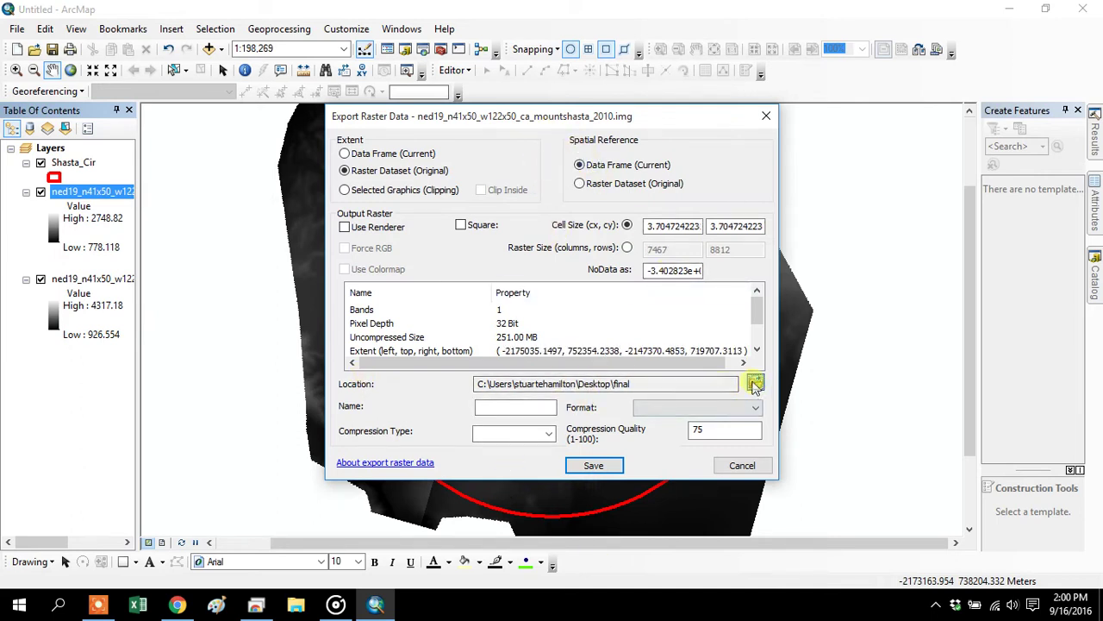
# - Set the raster export's output location to C:\temp\data
pyautogui.click(755, 383)
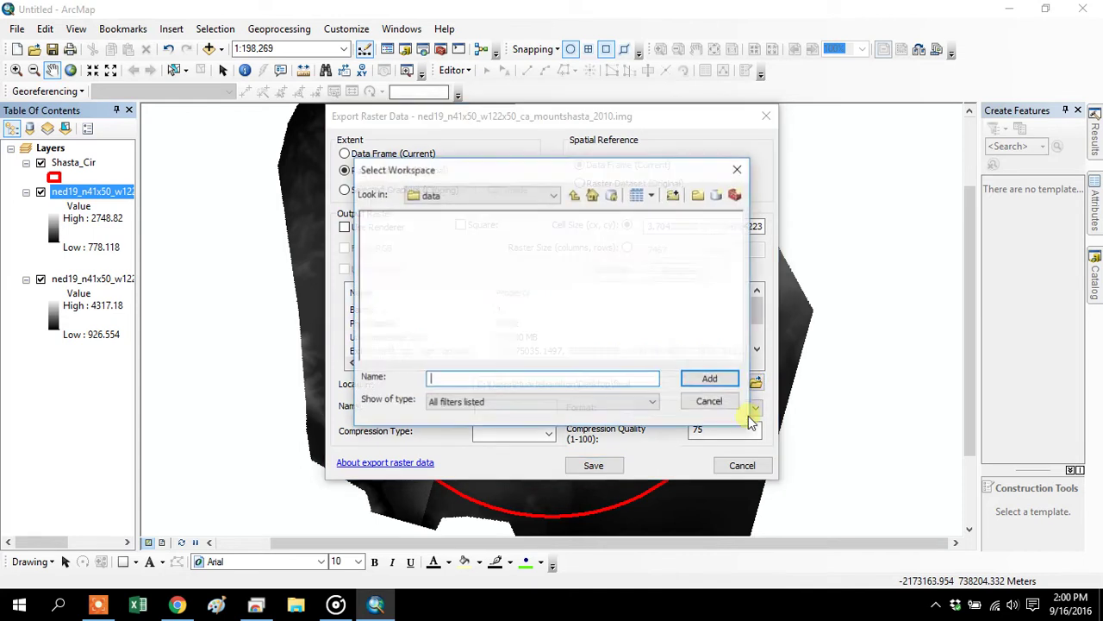
pyautogui.click(552, 196)
pyautogui.click(448, 251)
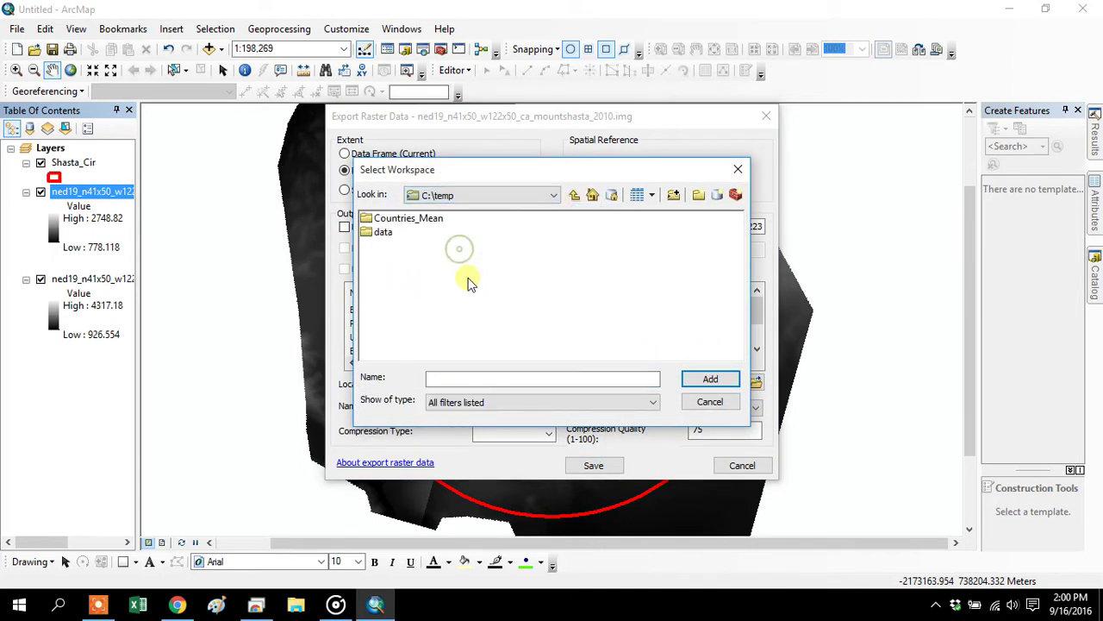
pyautogui.doubleClick(381, 233)
pyautogui.click(449, 380)
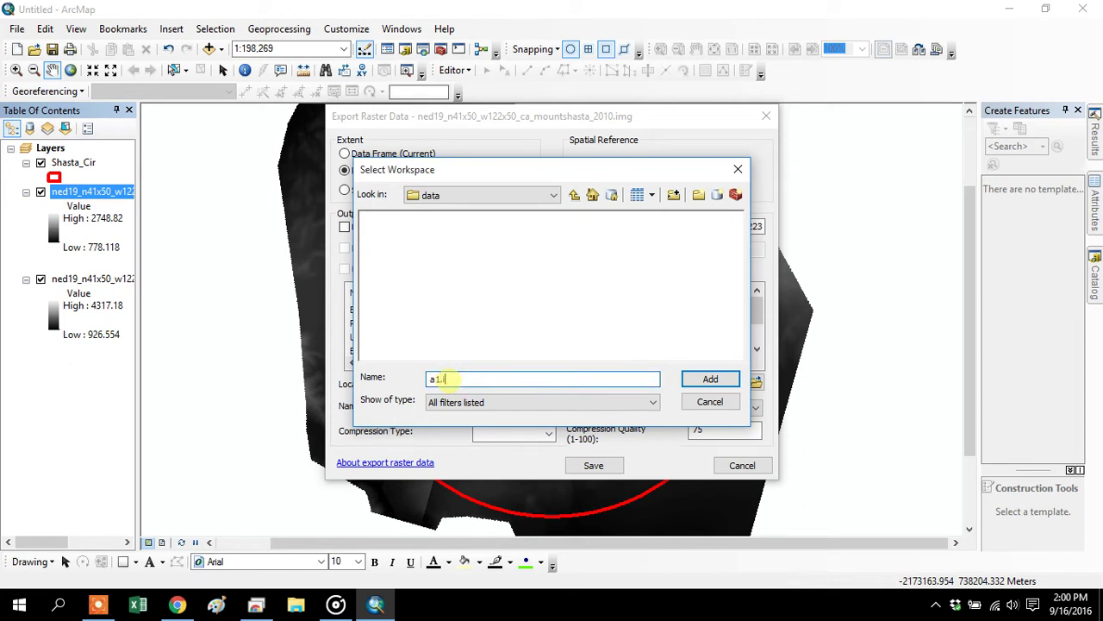
pyautogui.click(709, 378)
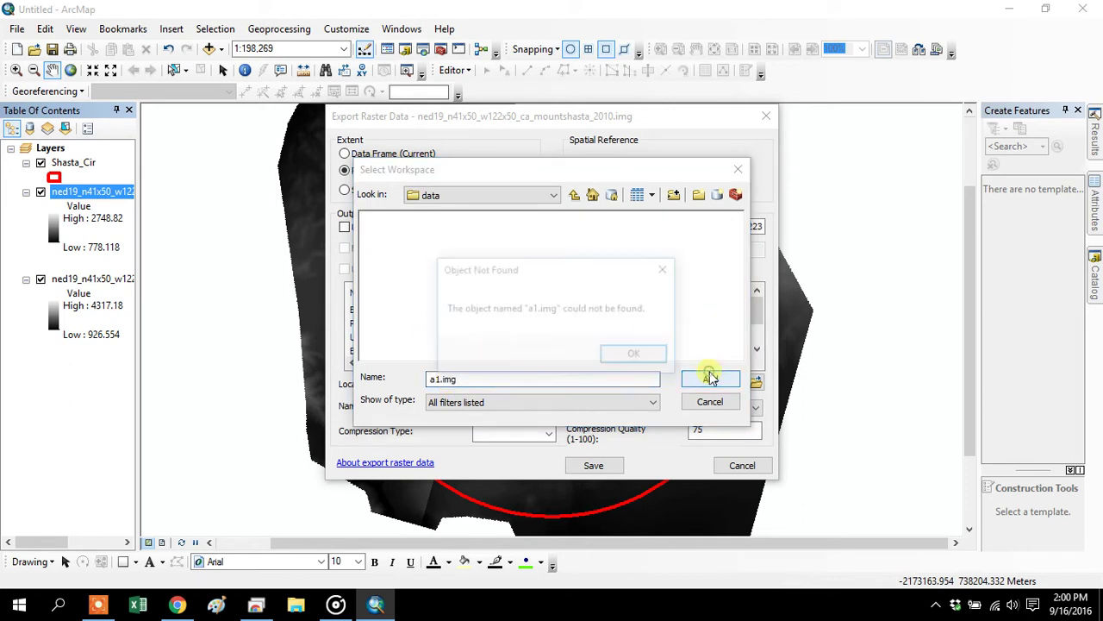
pyautogui.click(637, 356)
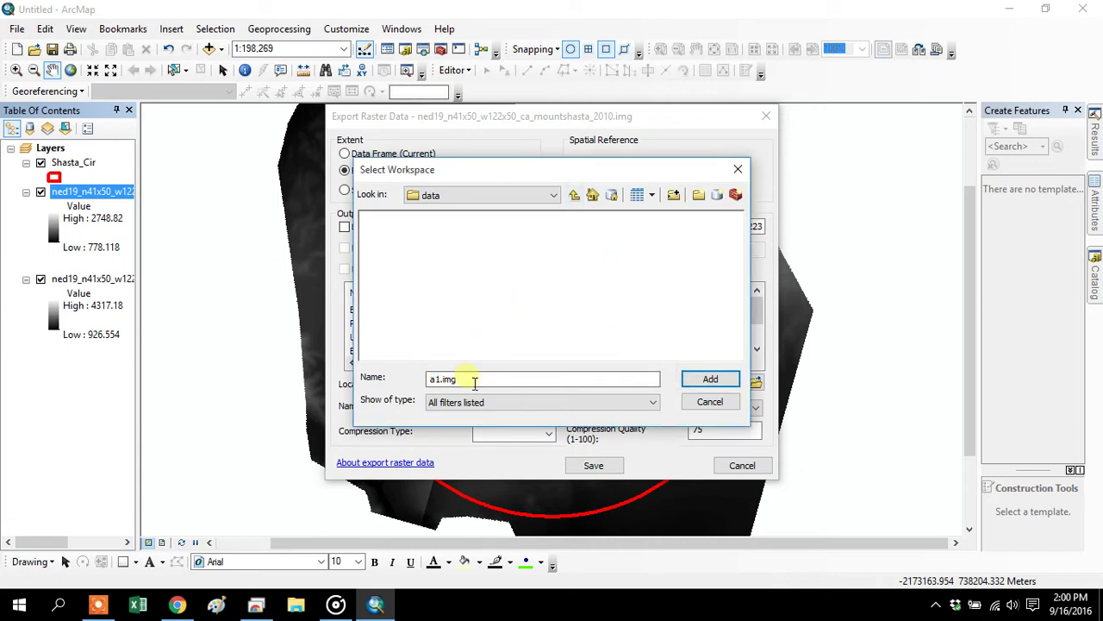
pyautogui.moveTo(466, 377); pyautogui.dragTo(377, 384)
pyautogui.hotkey('ctrl', 'c')
pyautogui.click(574, 195)
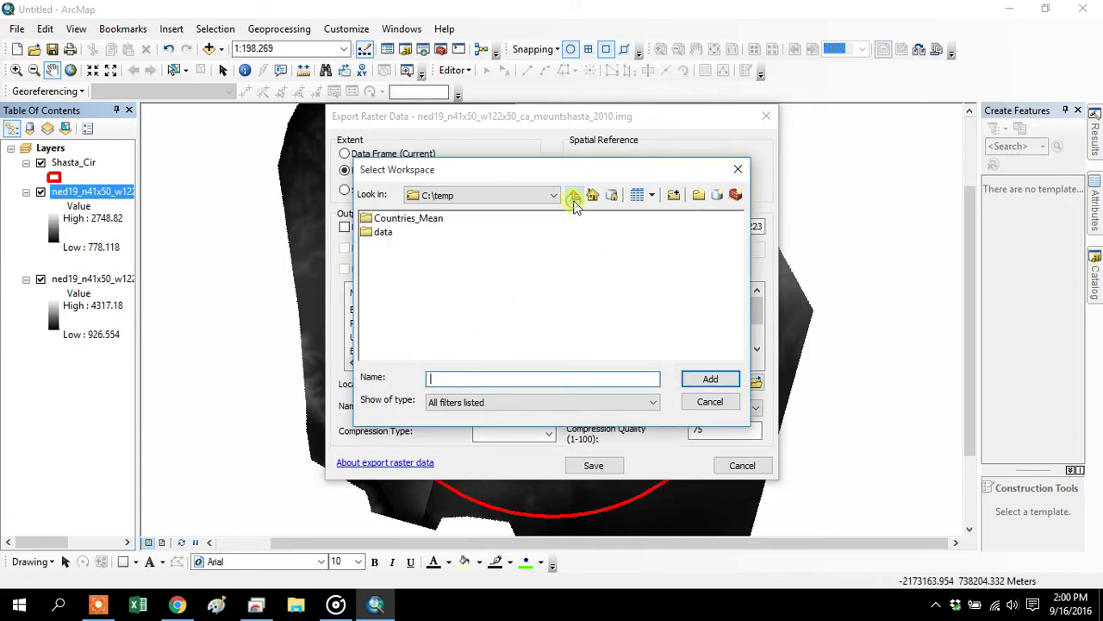
pyautogui.click(376, 234)
pyautogui.click(708, 379)
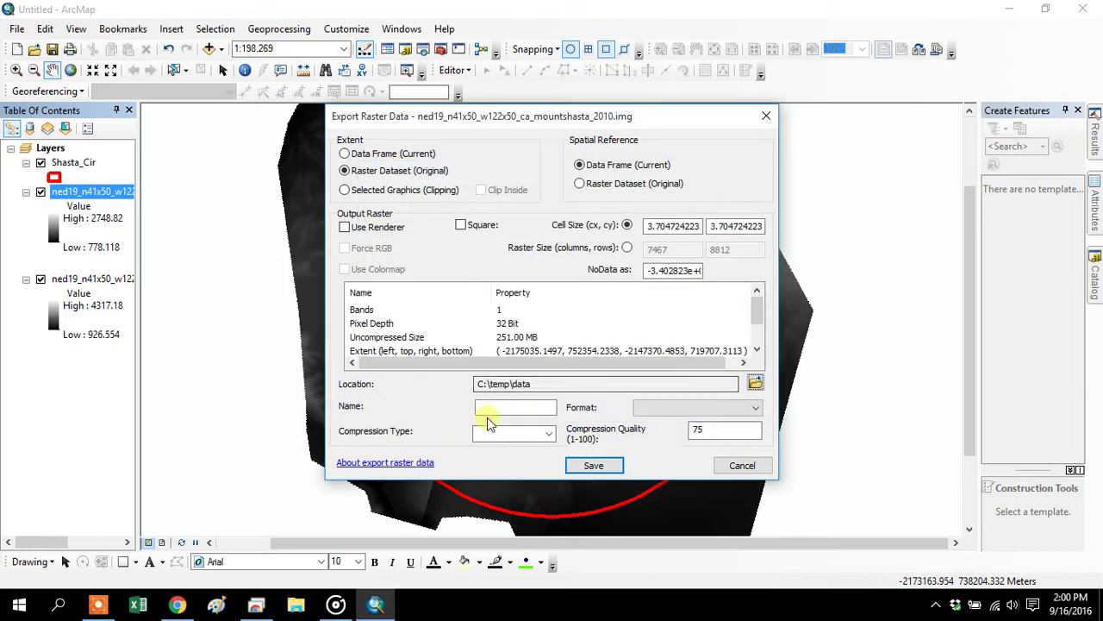
# - Name the export a1.tif in TIFF format with LZW compression and save it
pyautogui.click(502, 409)
pyautogui.hotkey('ctrl', 'v')
pyautogui.click(548, 434)
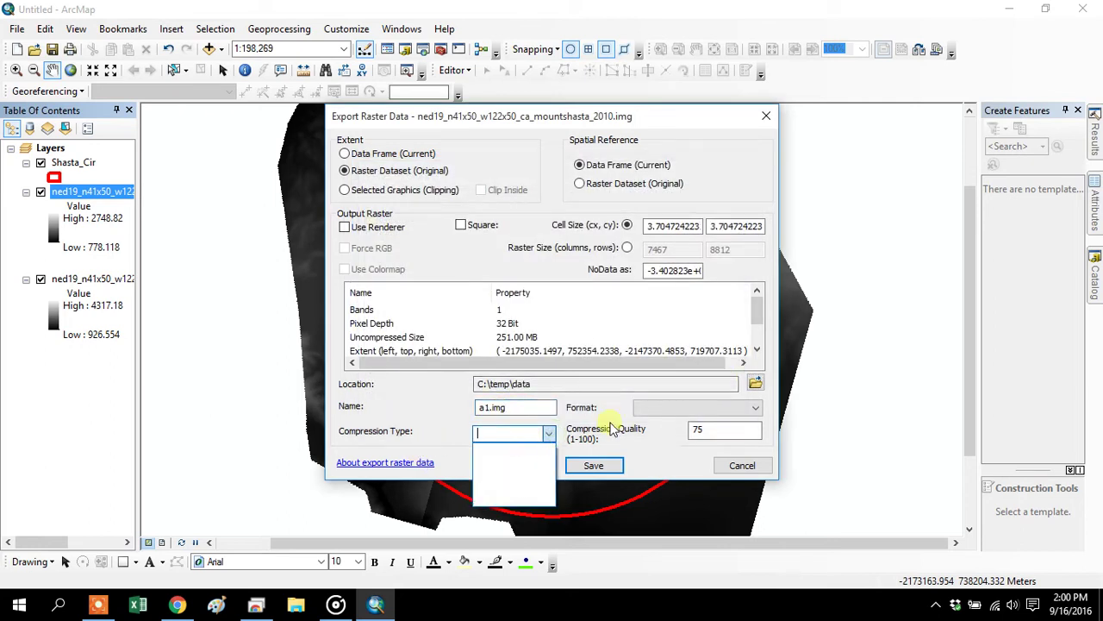
pyautogui.click(633, 428)
pyautogui.click(712, 407)
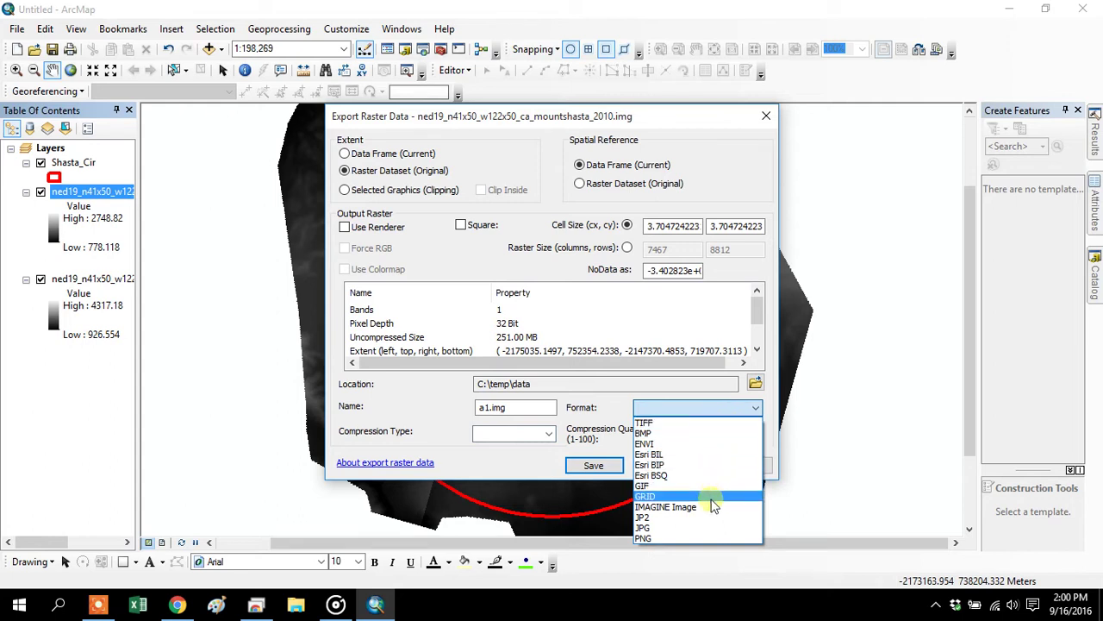
pyautogui.click(646, 424)
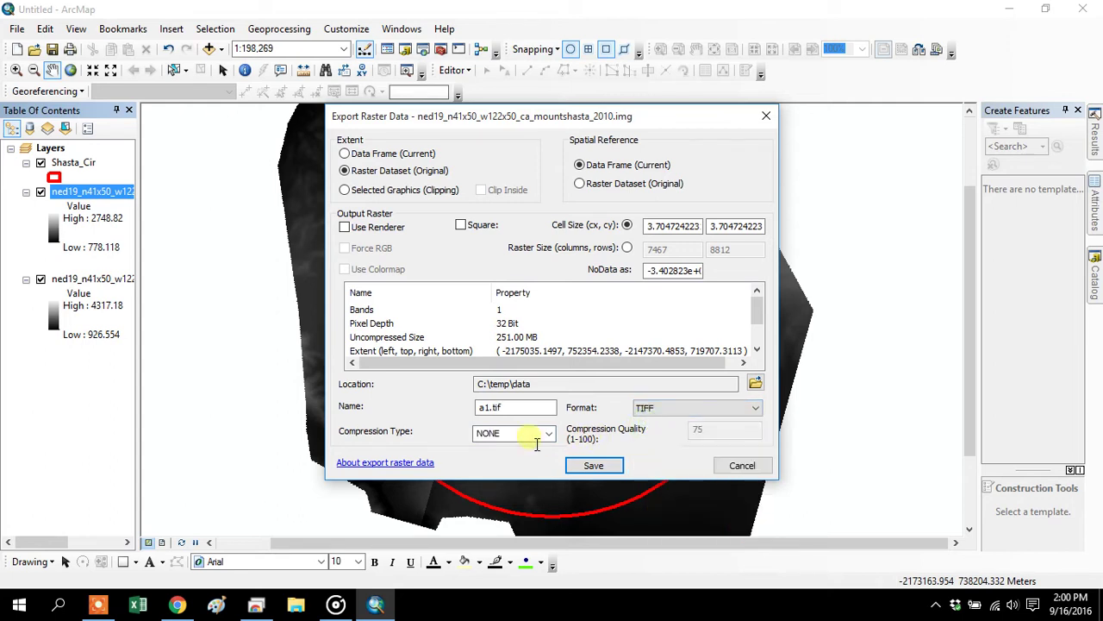
pyautogui.click(549, 433)
pyautogui.click(522, 457)
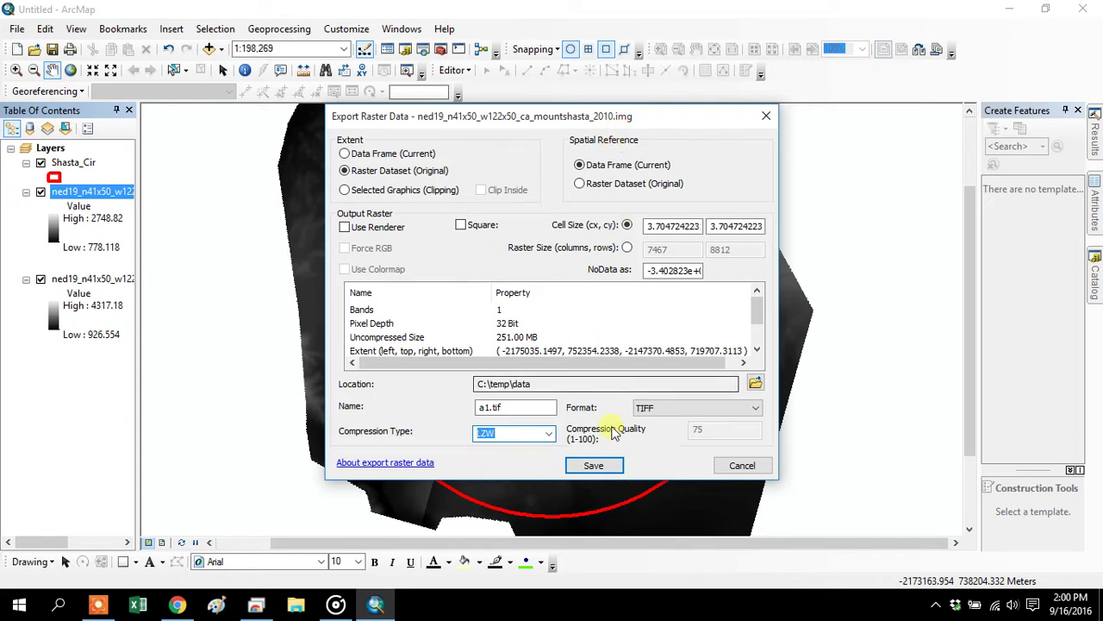
pyautogui.click(608, 467)
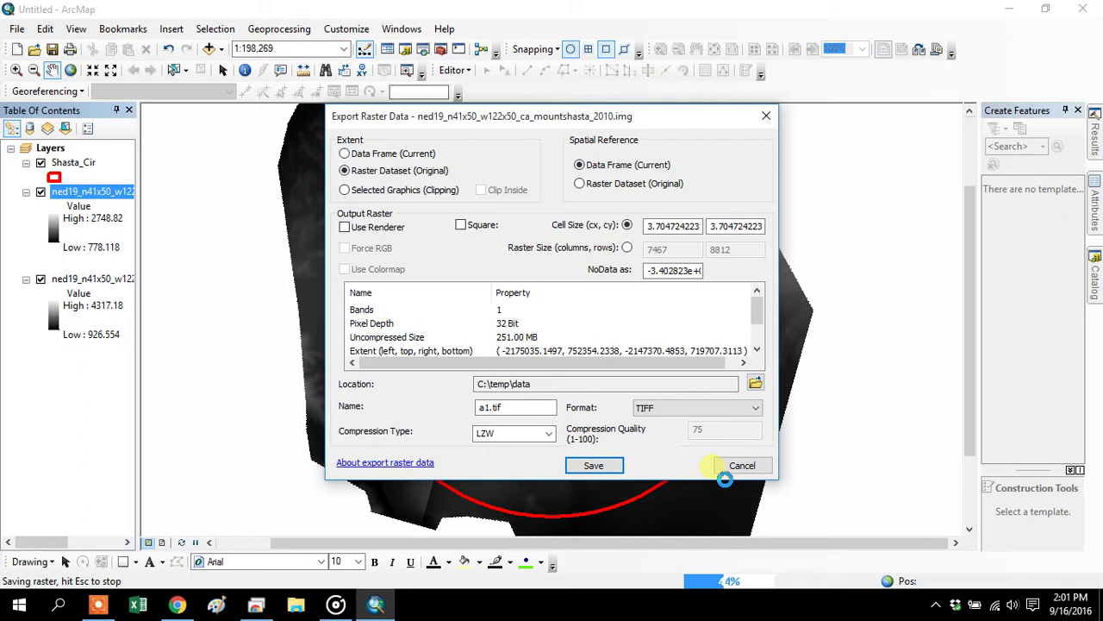
pyautogui.moveTo(726, 583)
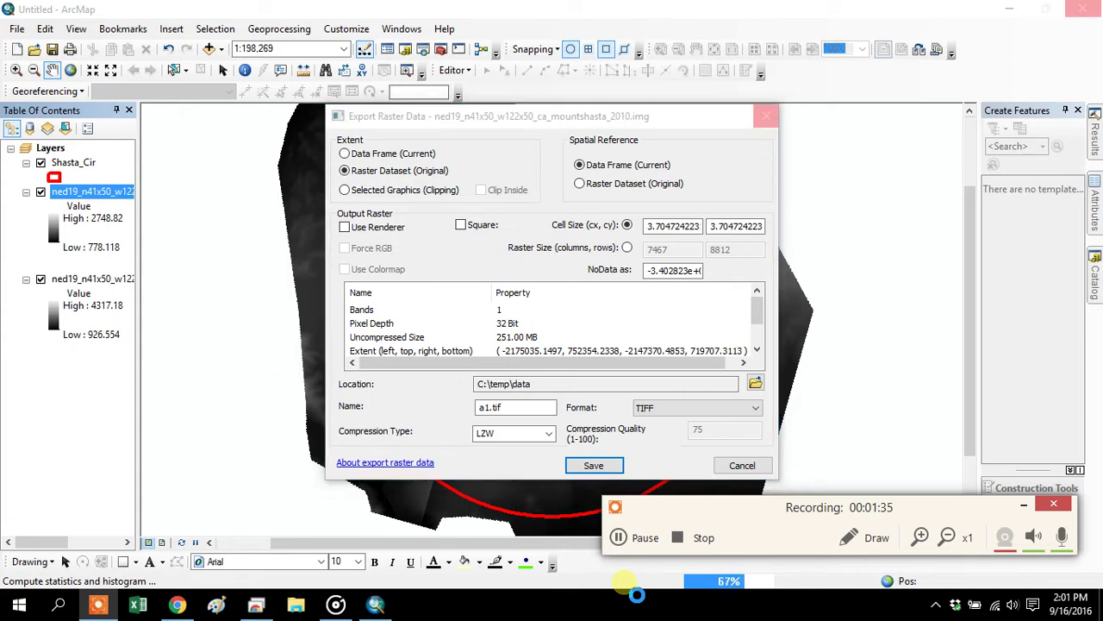
pyautogui.click(619, 537)
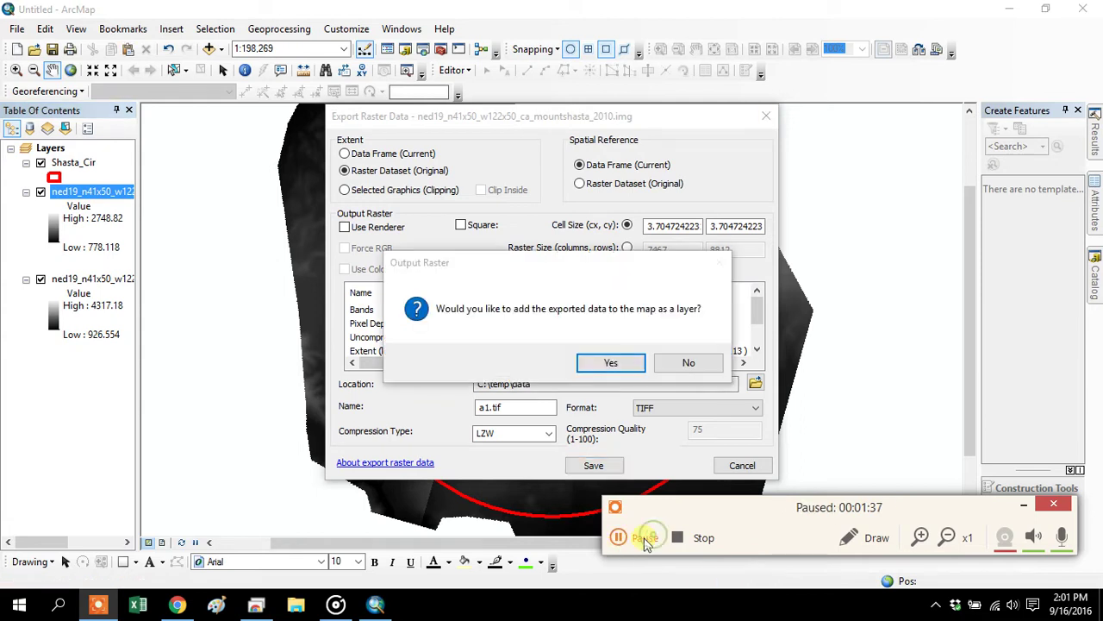
pyautogui.click(619, 537)
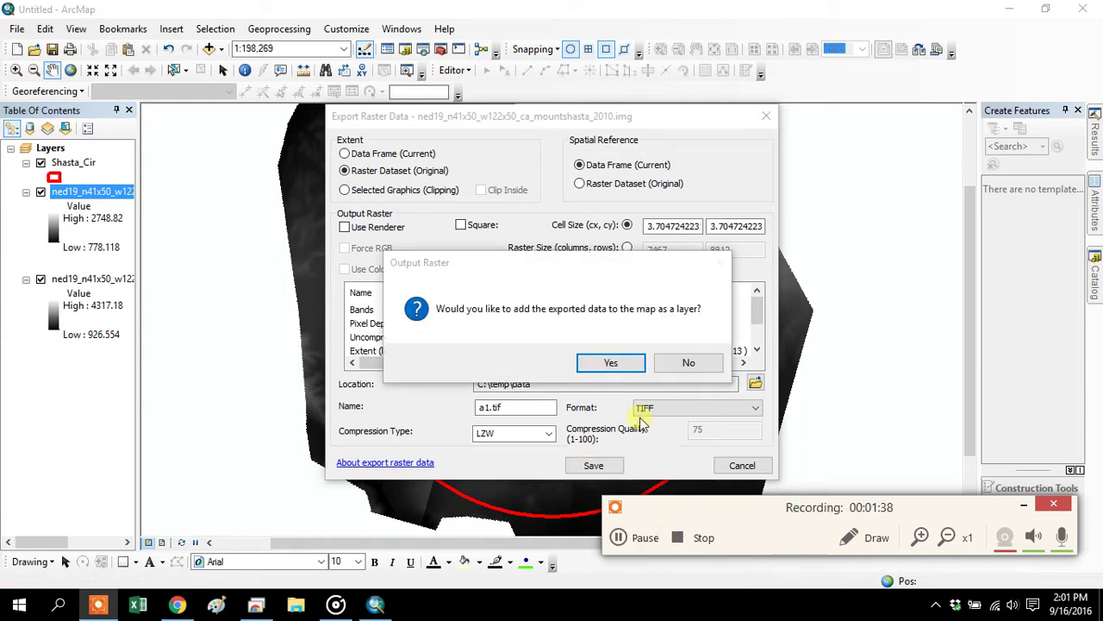
# - Add a1.tif to the map and move Shasta_Cir to the top of the layers
pyautogui.click(612, 363)
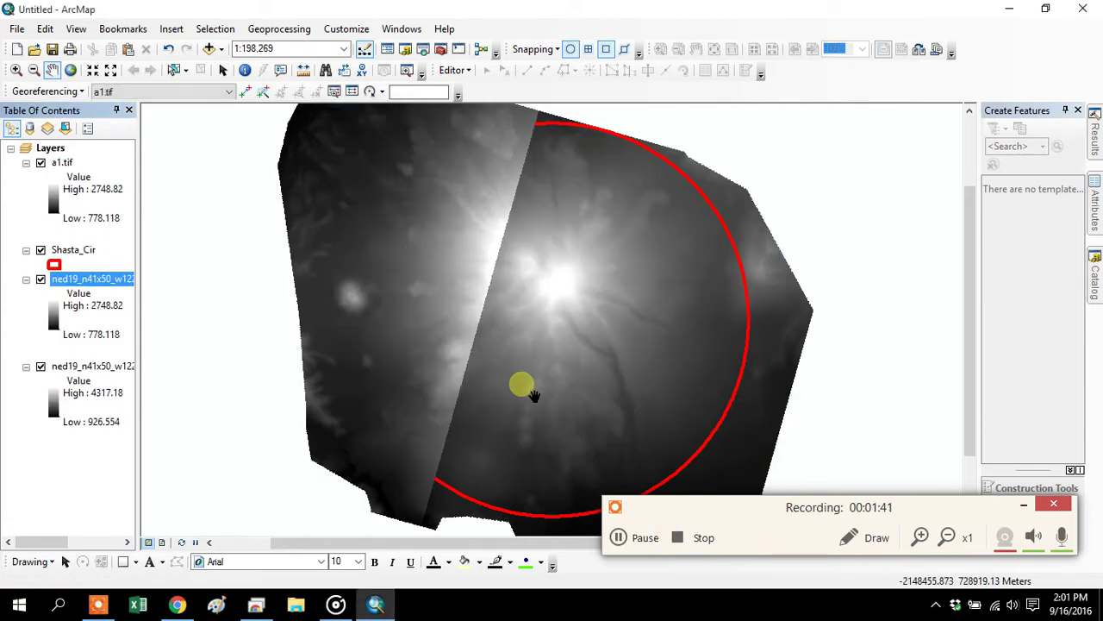
pyautogui.click(78, 249)
pyautogui.moveTo(80, 151); pyautogui.dragTo(80, 151)
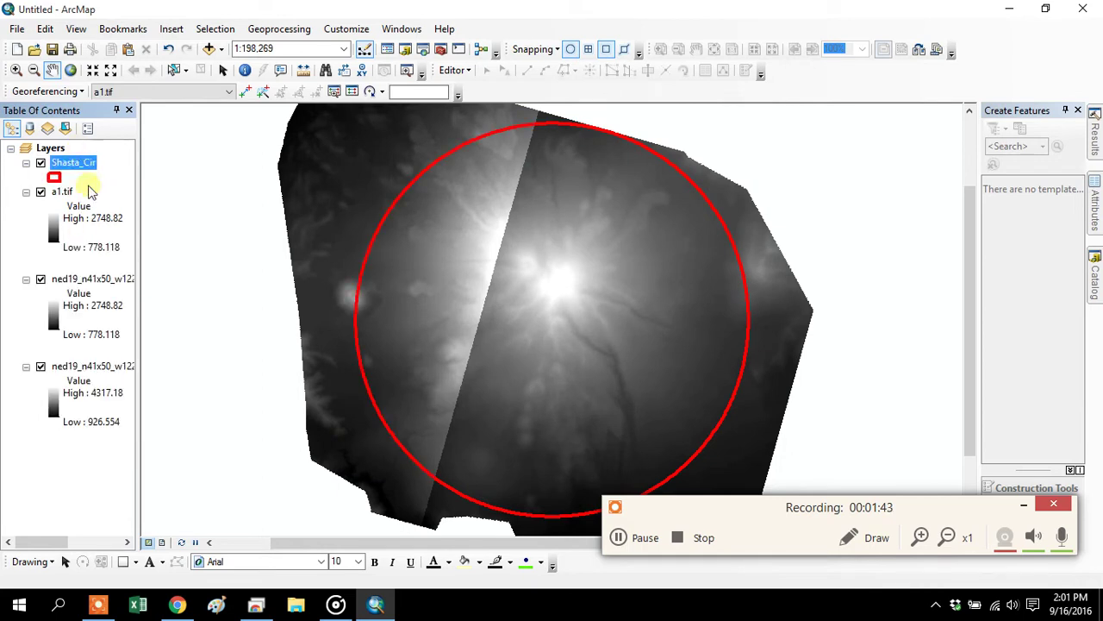
# - Toggle a1.tif and the ned19 layers on and off to compare them
pyautogui.click(41, 194)
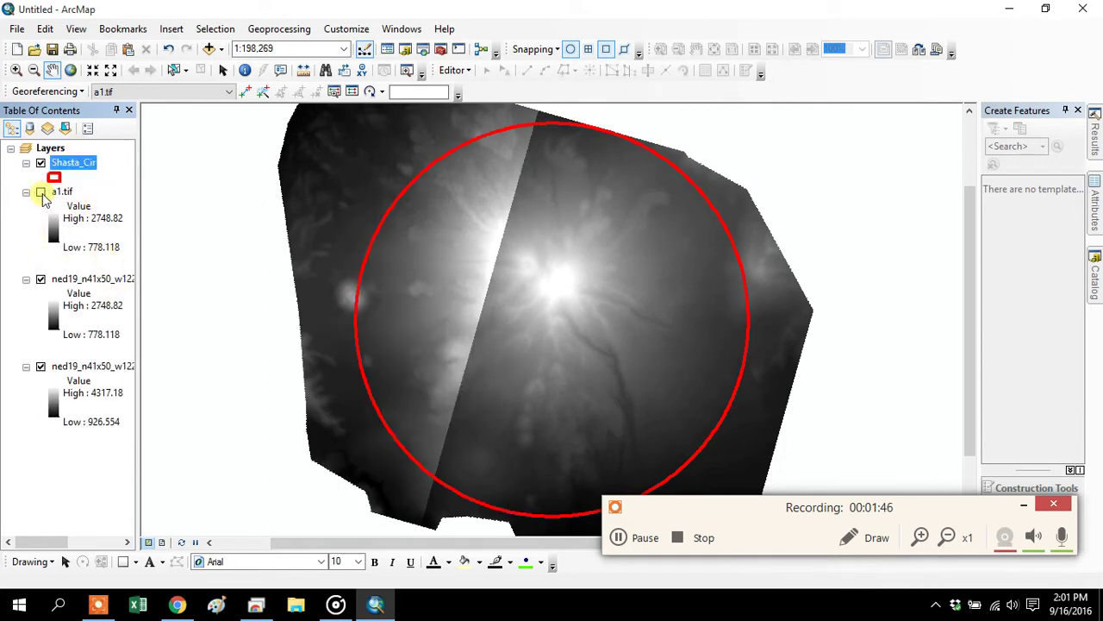
pyautogui.click(41, 278)
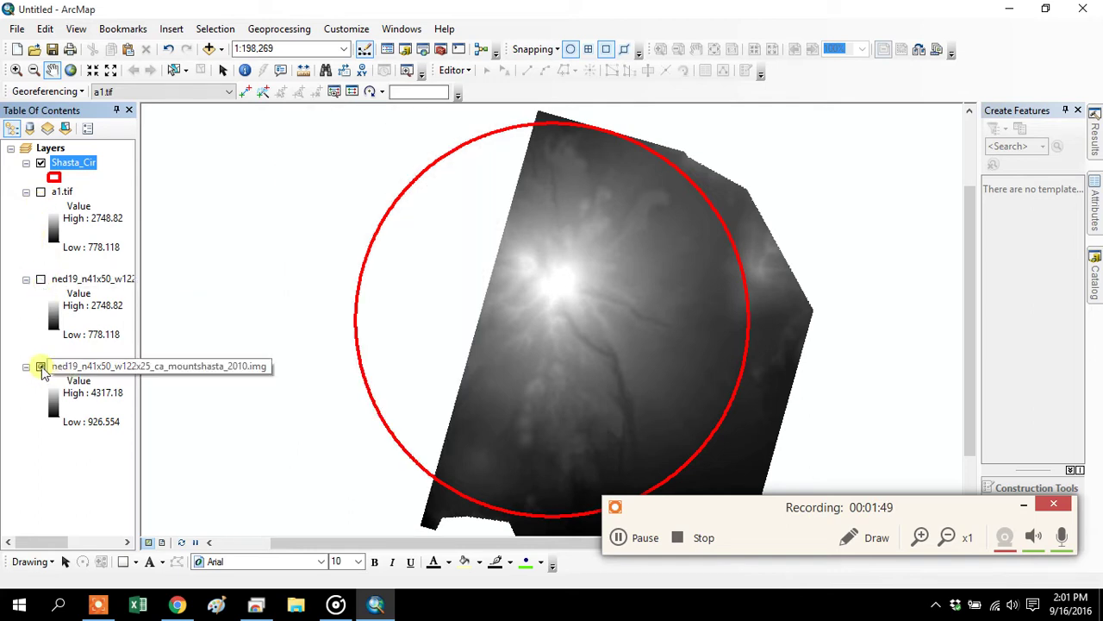
pyautogui.click(41, 366)
pyautogui.click(40, 278)
pyautogui.click(41, 191)
pyautogui.click(40, 192)
# - Remove the original ned19 raster that was exported as a1.tif
pyautogui.rightClick(73, 278)
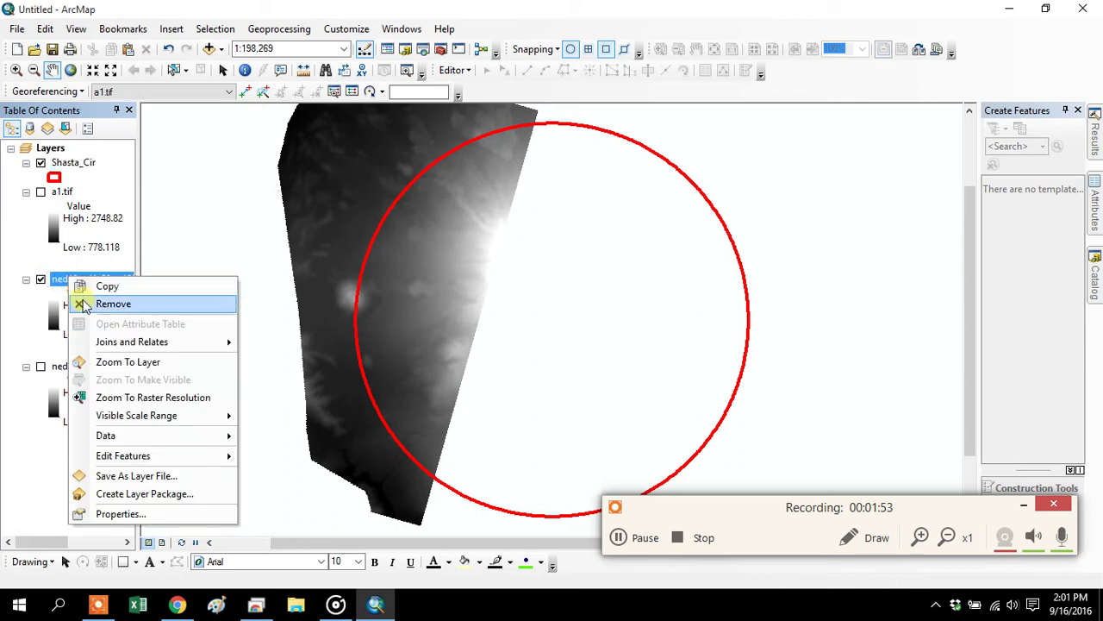
pyautogui.click(82, 304)
pyautogui.rightClick(85, 280)
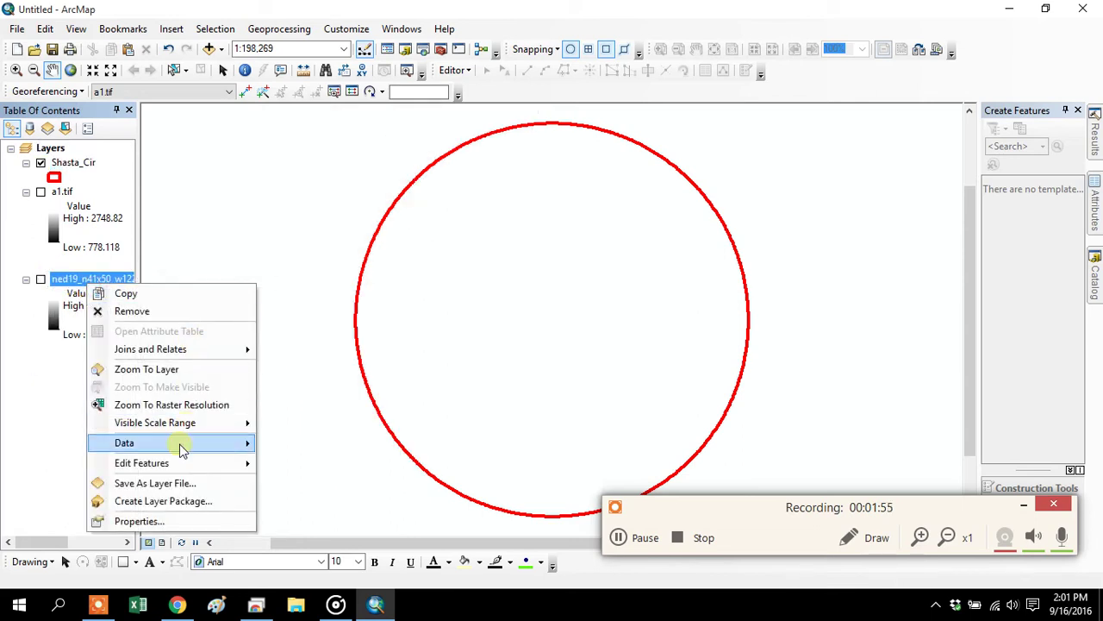
# - Export the remaining ned19 raster as a2.tif in the data frame's reference with LZW compression
pyautogui.moveTo(178, 444)
pyautogui.click(345, 458)
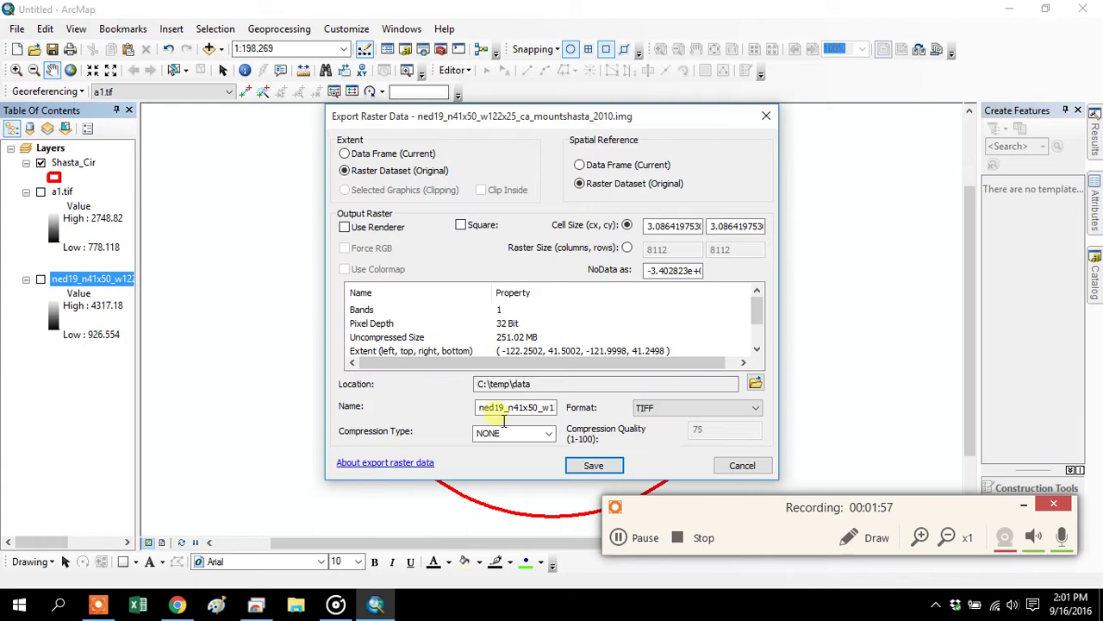
pyautogui.click(579, 165)
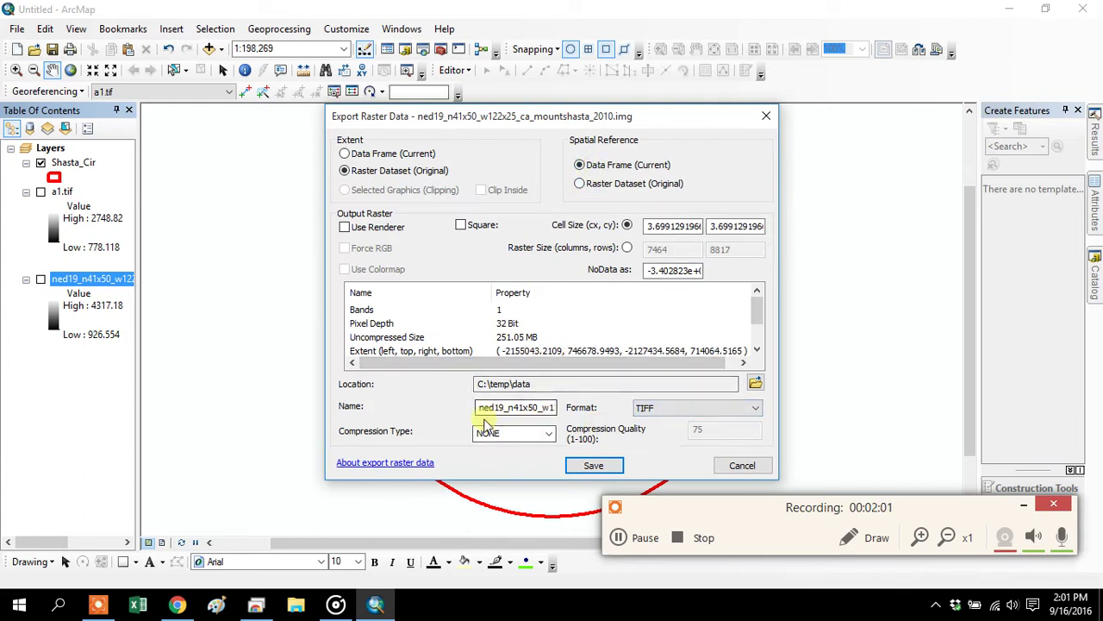
pyautogui.doubleClick(485, 412)
pyautogui.write('a2')
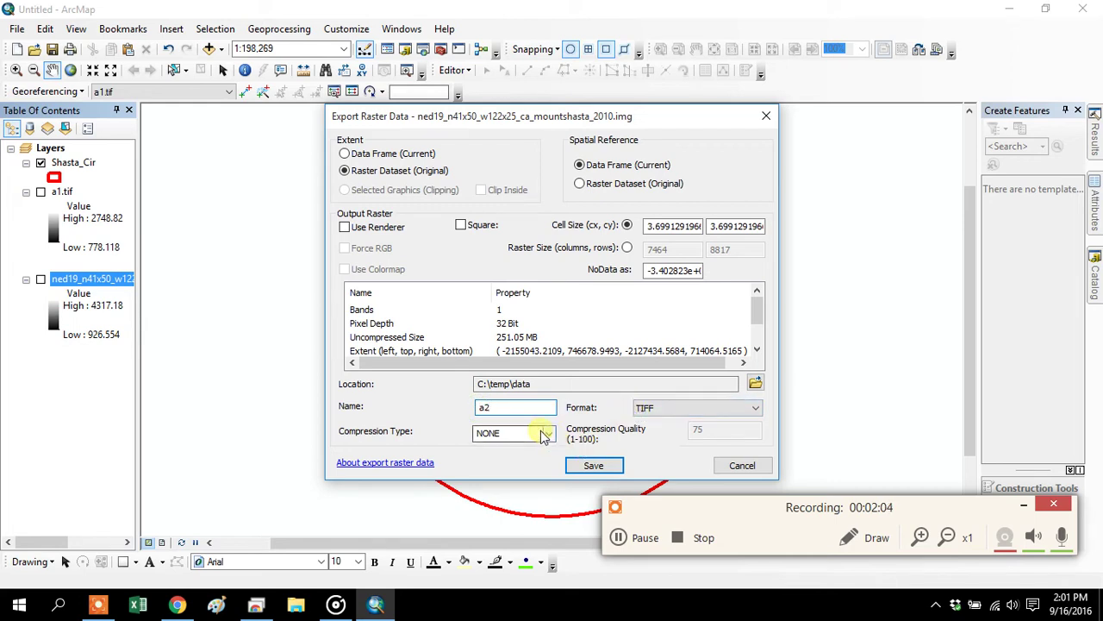
pyautogui.click(543, 432)
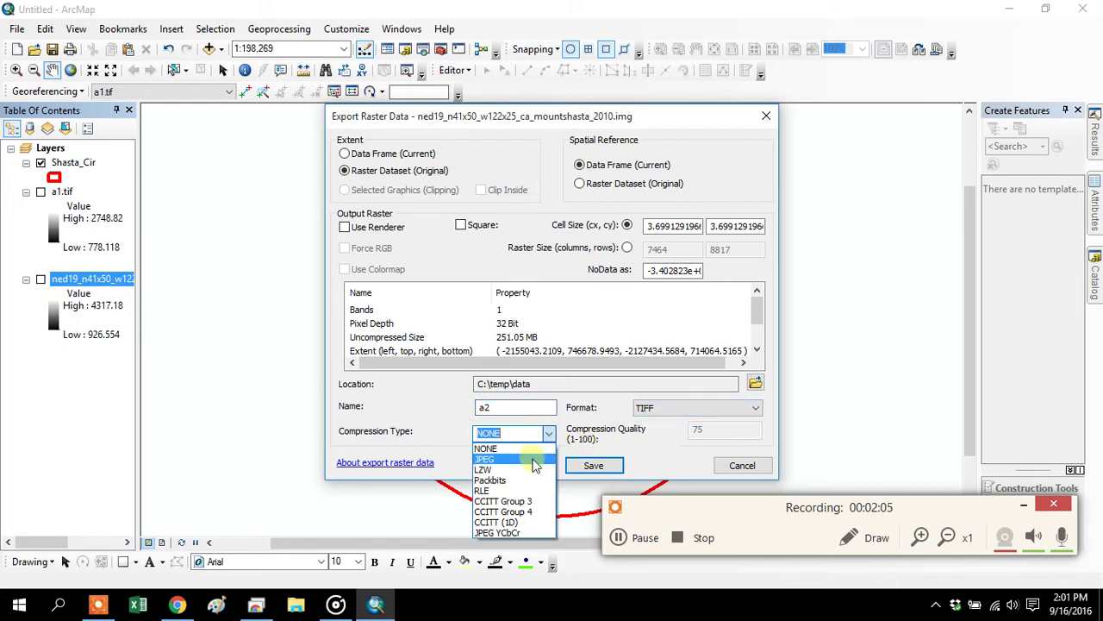
pyautogui.click(532, 470)
pyautogui.click(593, 465)
pyautogui.click(644, 538)
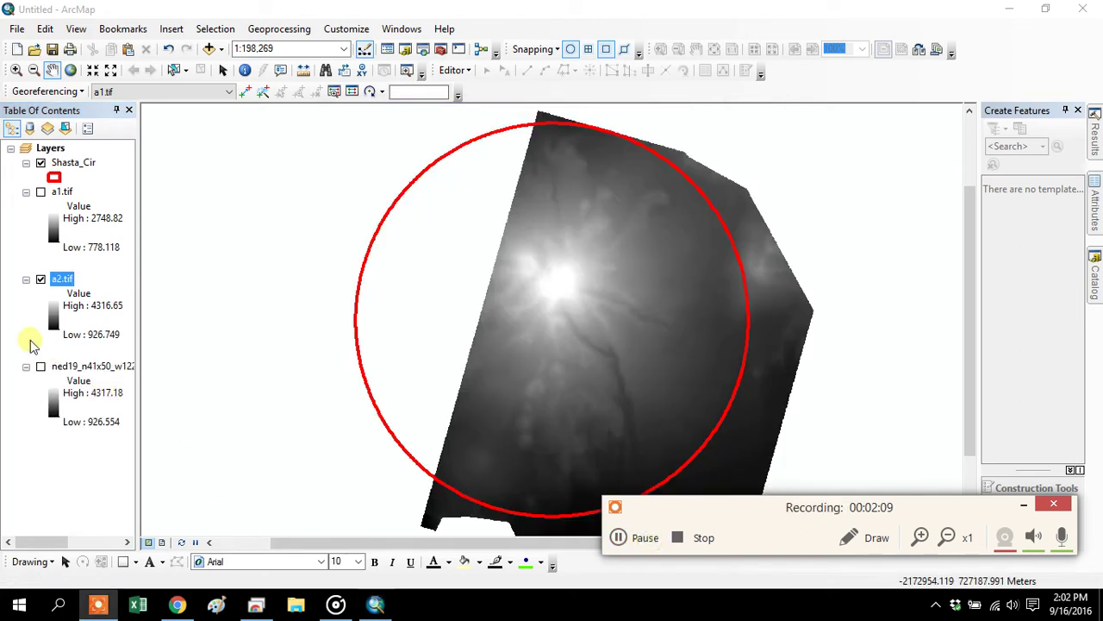
# - Show a1.tif again and remove the original ned19 layer
pyautogui.click(41, 192)
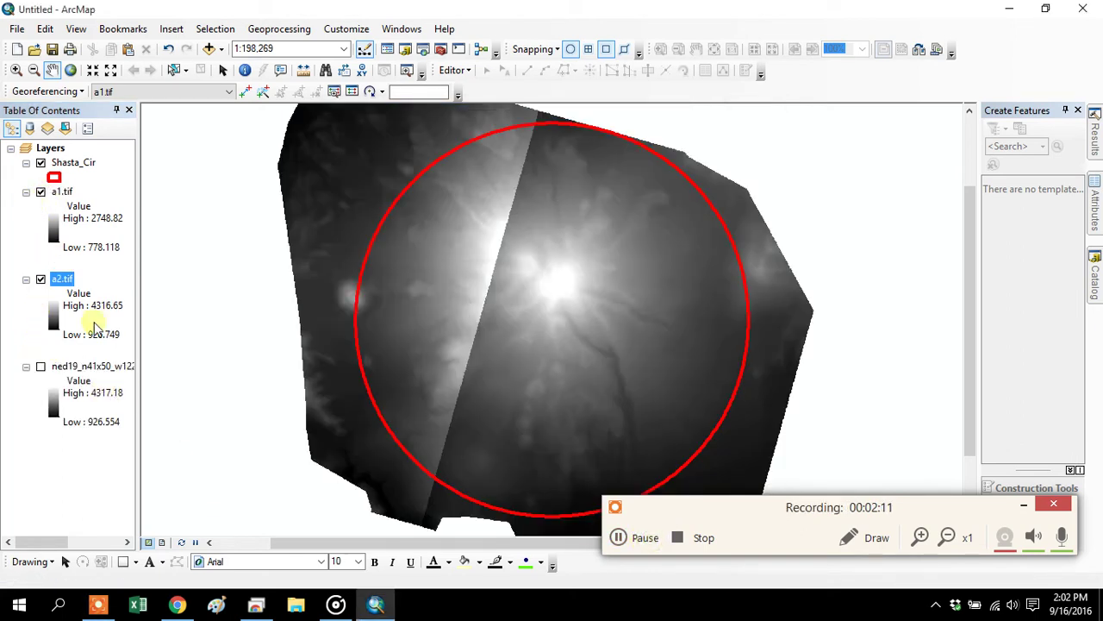
pyautogui.rightClick(84, 372)
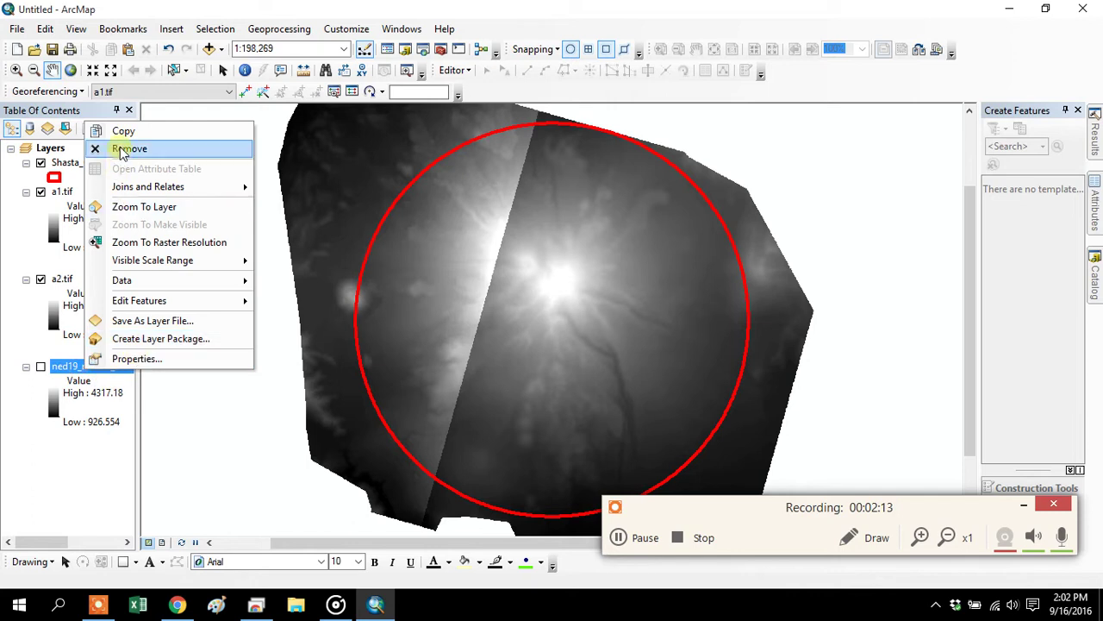
pyautogui.click(110, 148)
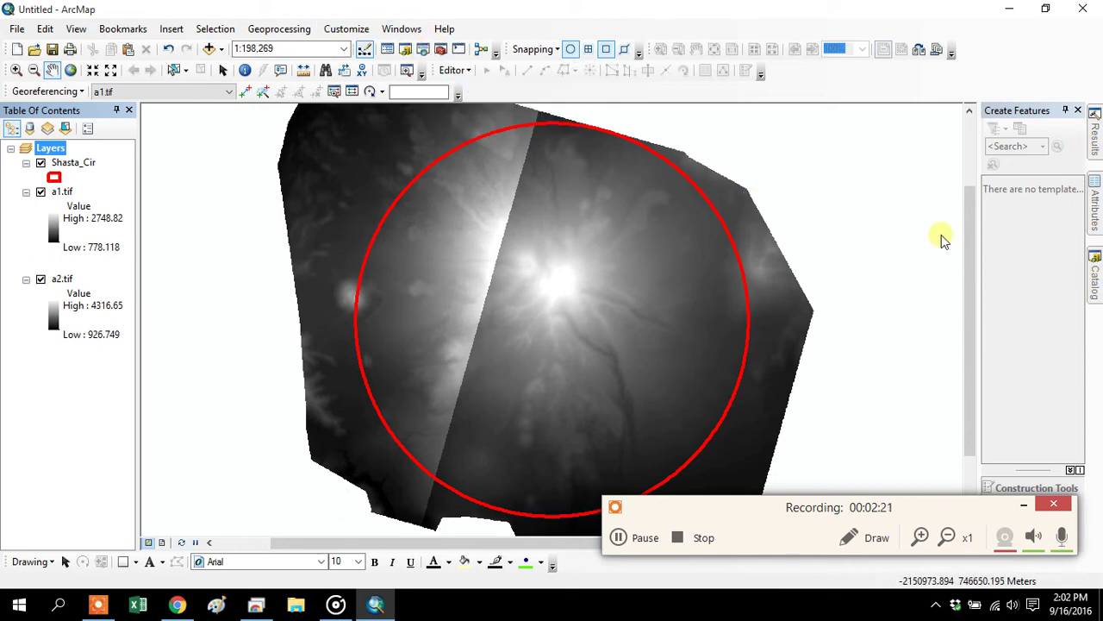
# - Search the tools for 'mosaic to new raster' and open Mosaic To New Raster
pyautogui.hotkey('ctrl', 'f')
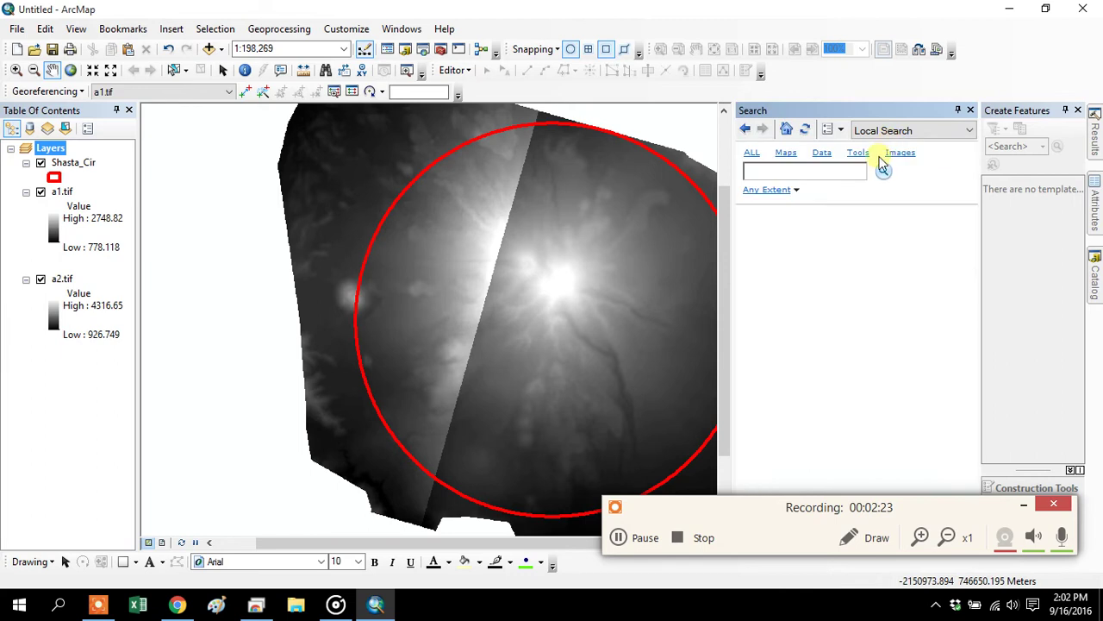
pyautogui.click(865, 154)
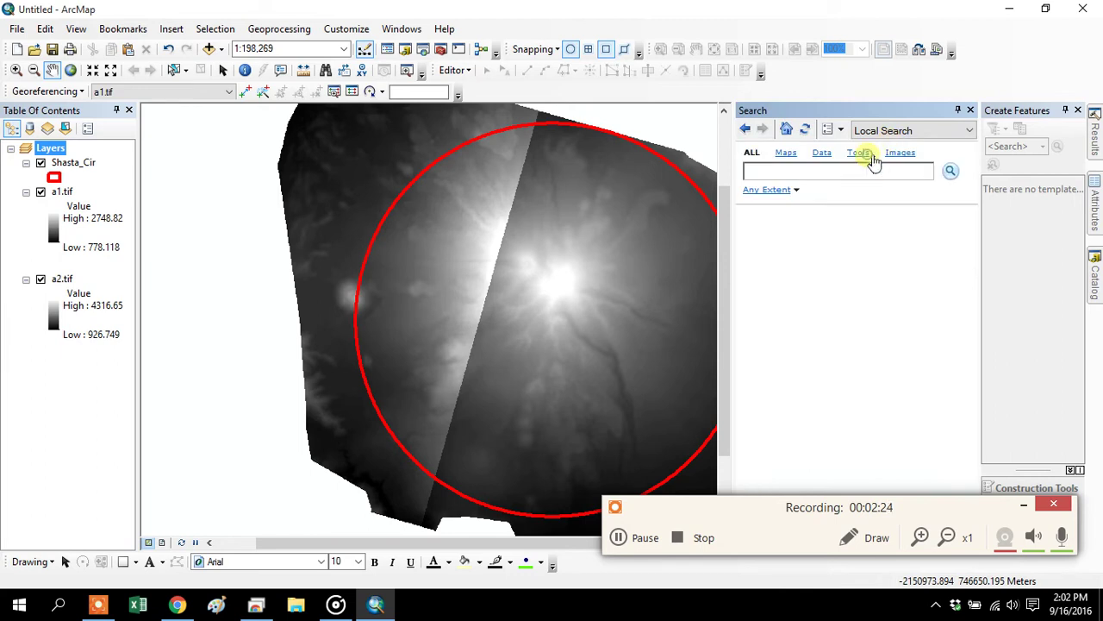
pyautogui.click(798, 173)
pyautogui.write('mosic')
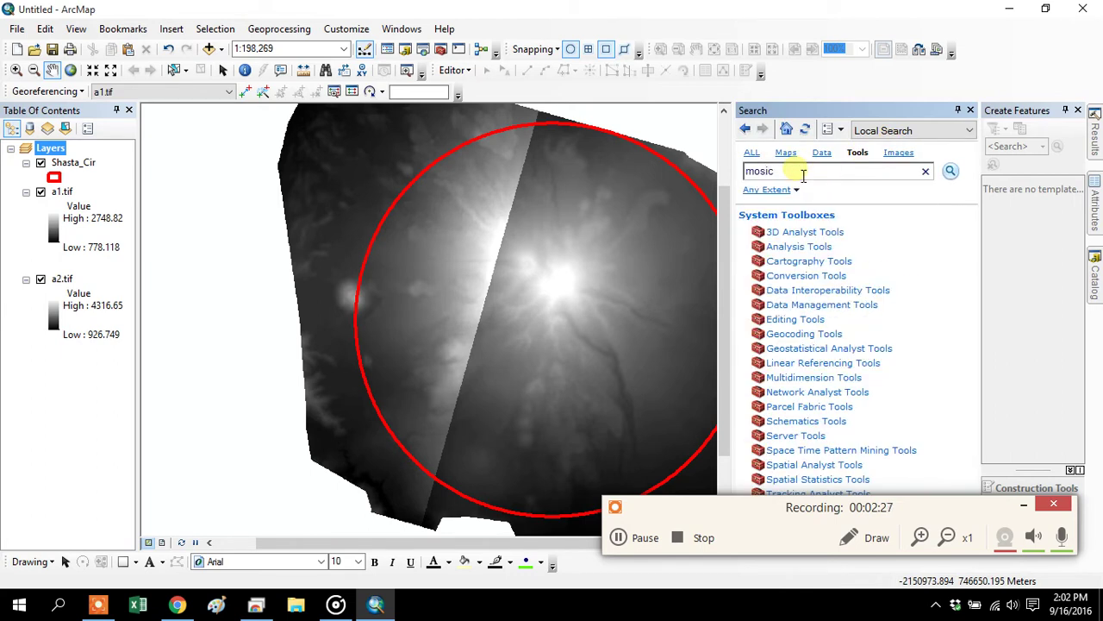
pyautogui.write('aic to new')
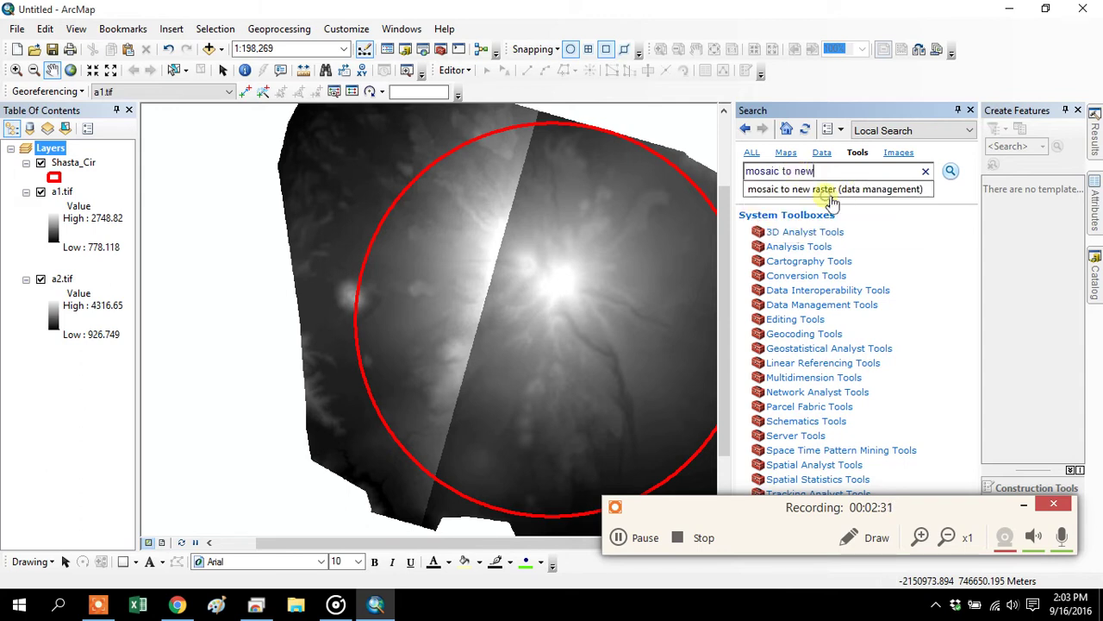
pyautogui.click(825, 190)
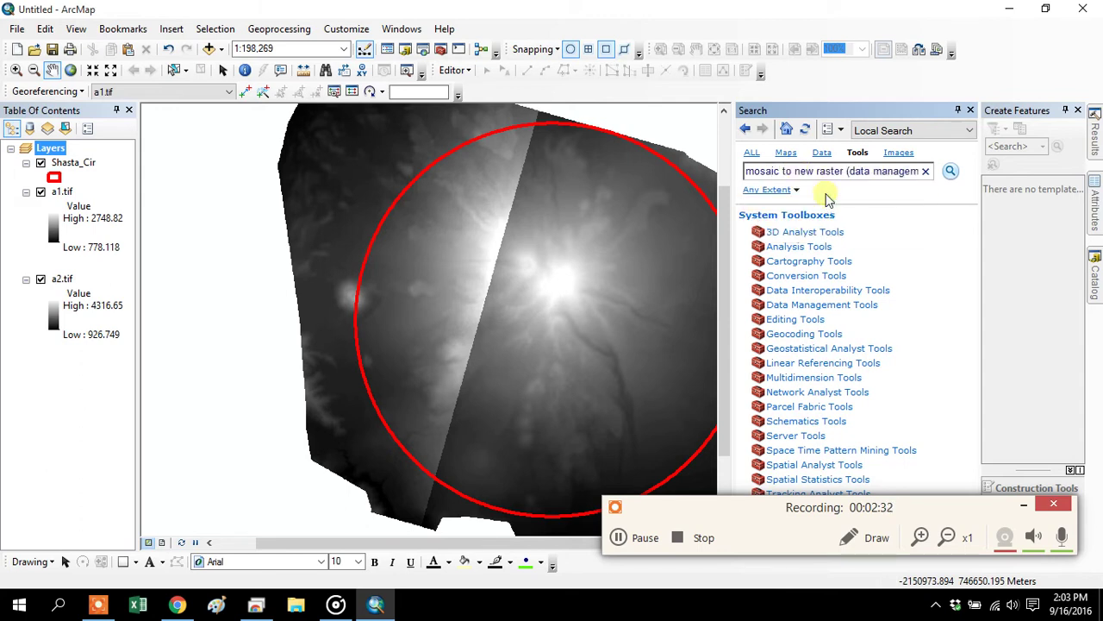
pyautogui.click(949, 173)
pyautogui.click(848, 233)
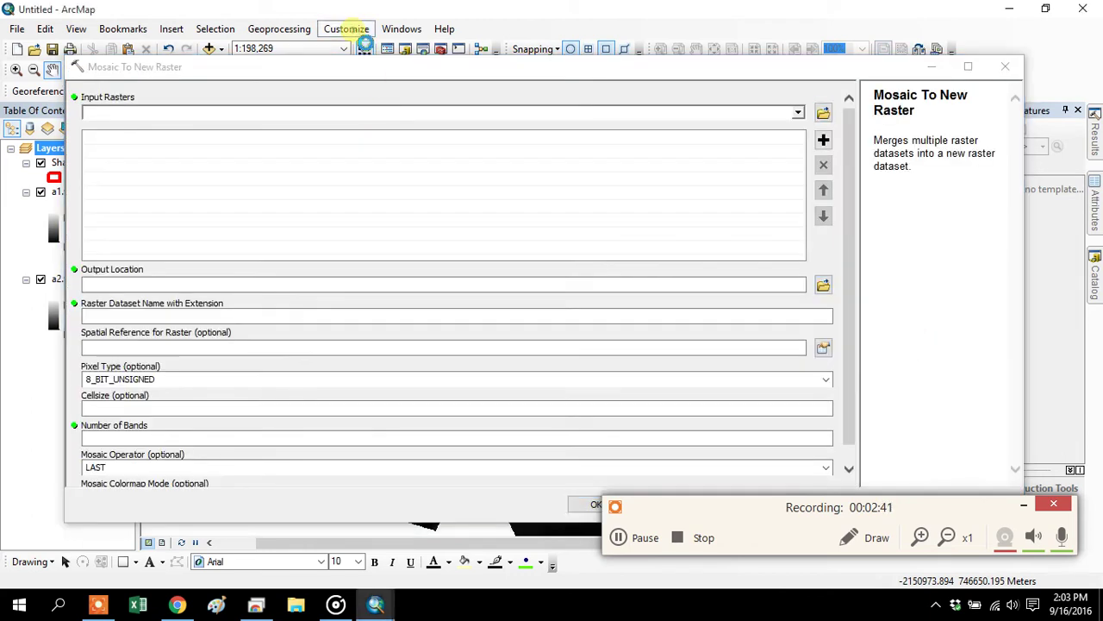
# - Check the extensions list, then add a1.tif and a2.tif as mosaic input rasters
pyautogui.click(349, 29)
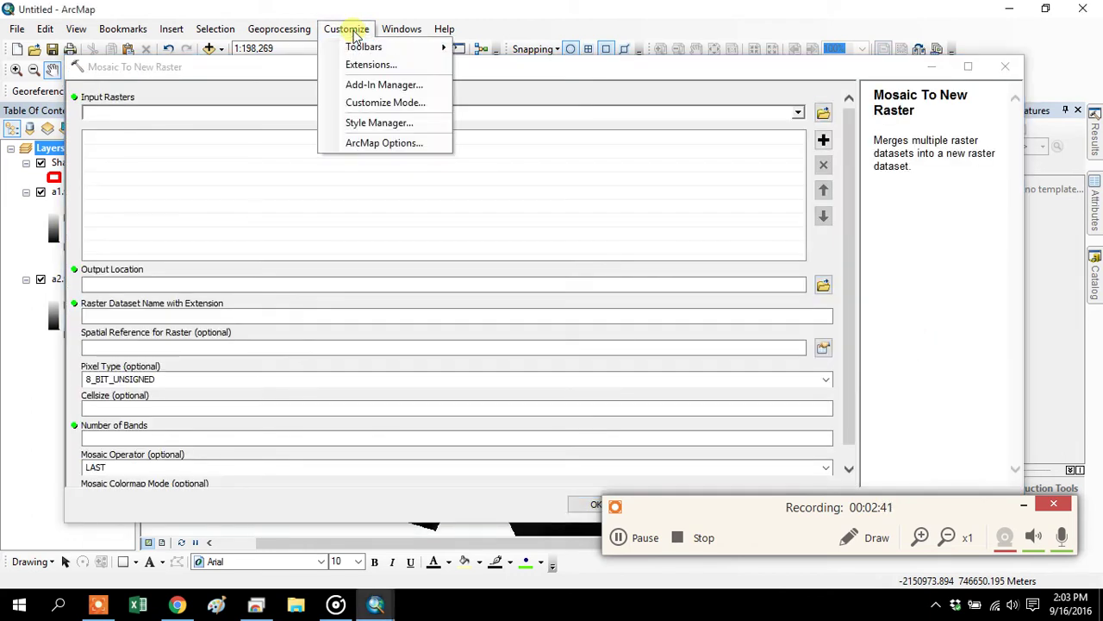
pyautogui.click(353, 62)
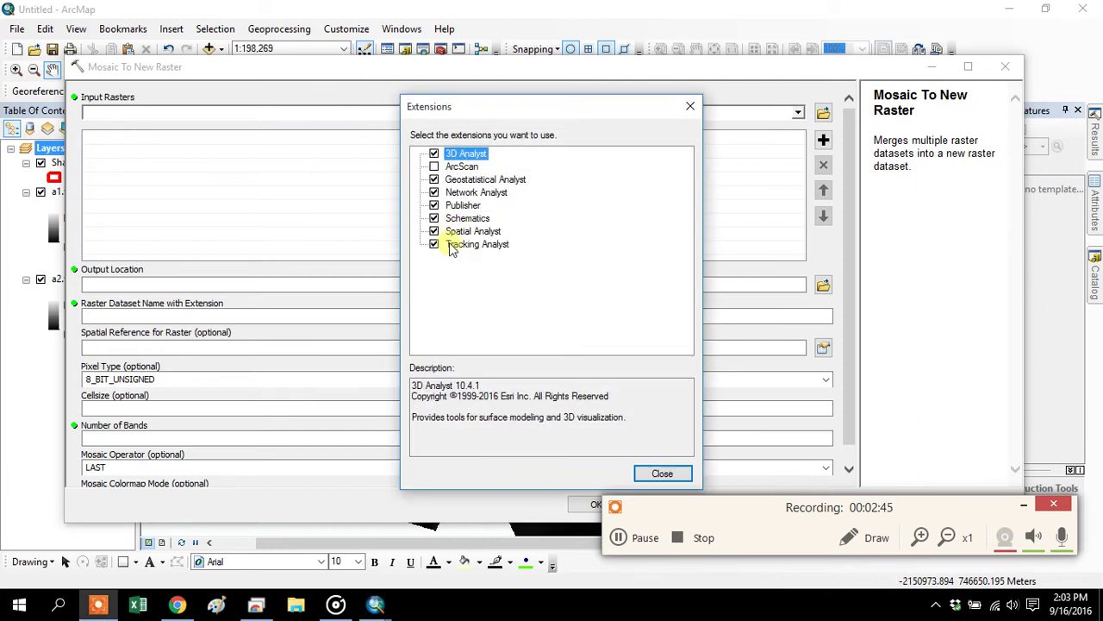
pyautogui.click(651, 475)
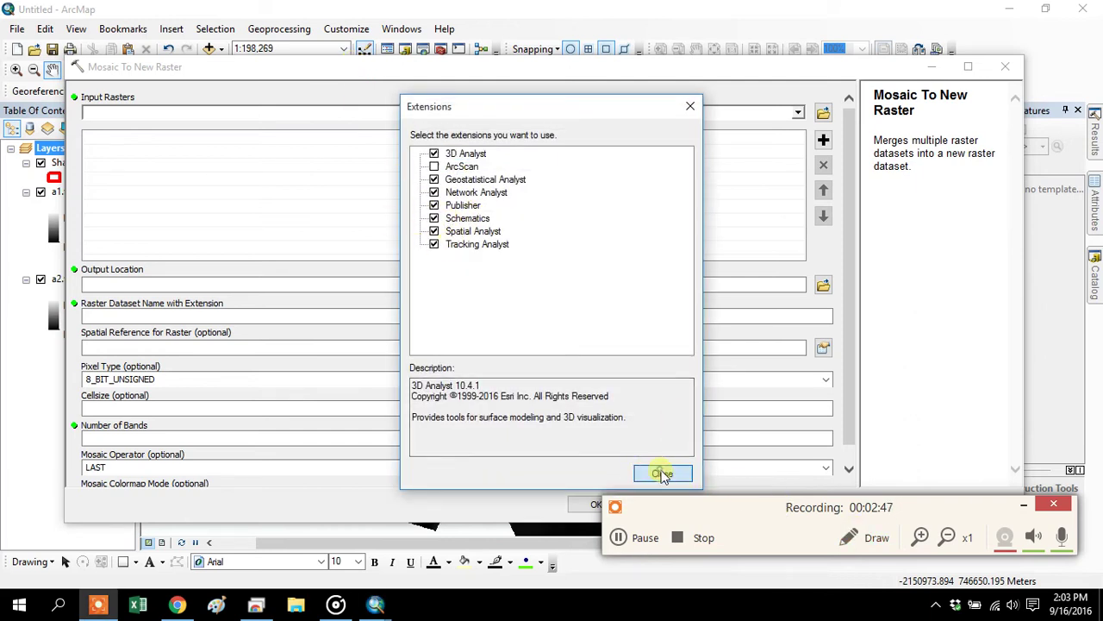
pyautogui.moveTo(54, 191); pyautogui.dragTo(157, 159)
pyautogui.moveTo(54, 278); pyautogui.dragTo(230, 222)
# - Set the mosaic output to mosaic.img in C:\temp\data
pyautogui.click(823, 288)
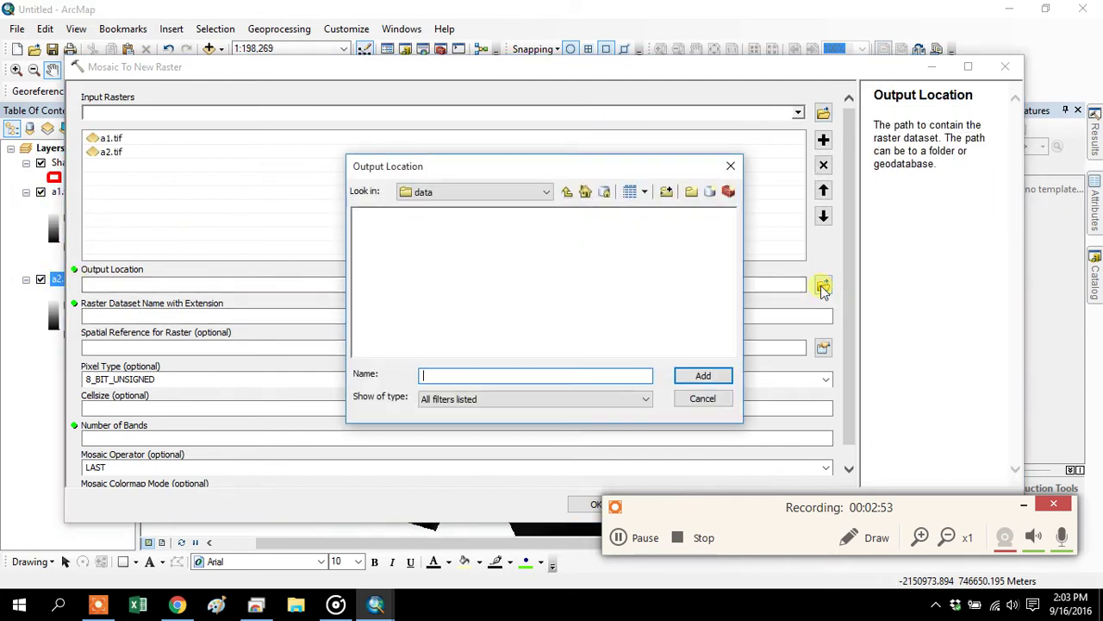
pyautogui.click(569, 192)
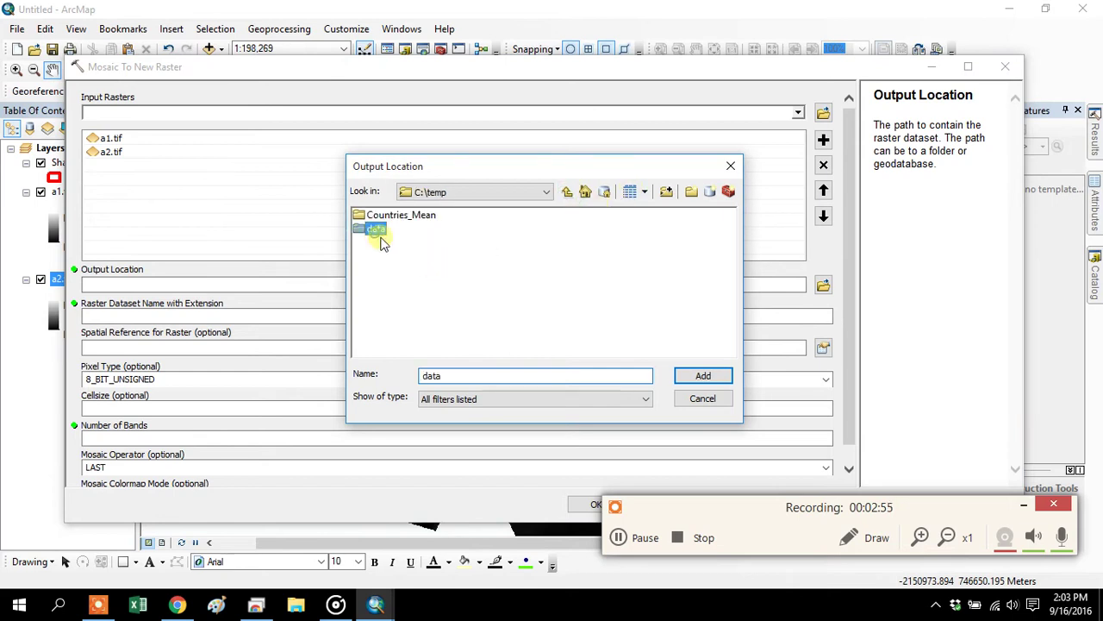
pyautogui.click(705, 374)
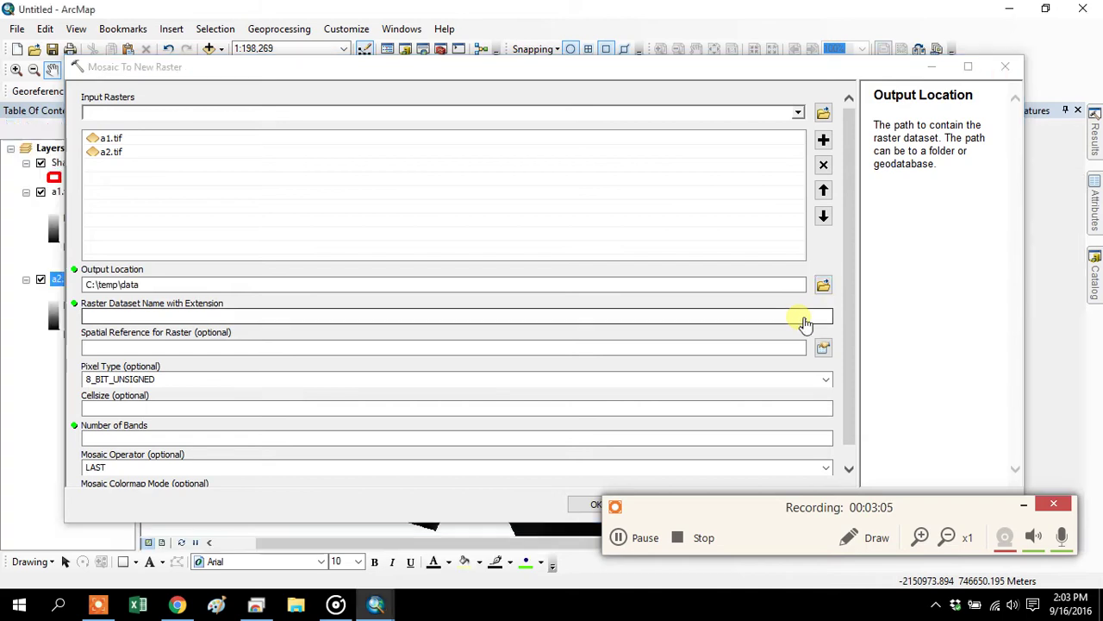
pyautogui.click(799, 319)
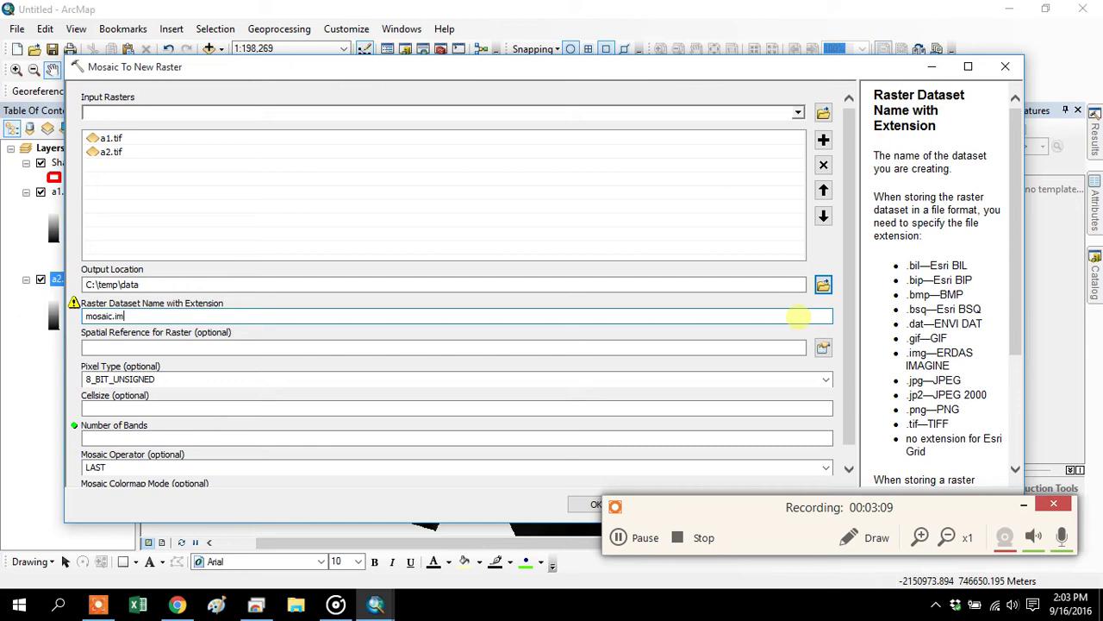
# - Use 32_BIT_FLOAT pixel type, 1 band and the MAXIMUM mosaic operator
pyautogui.click(231, 379)
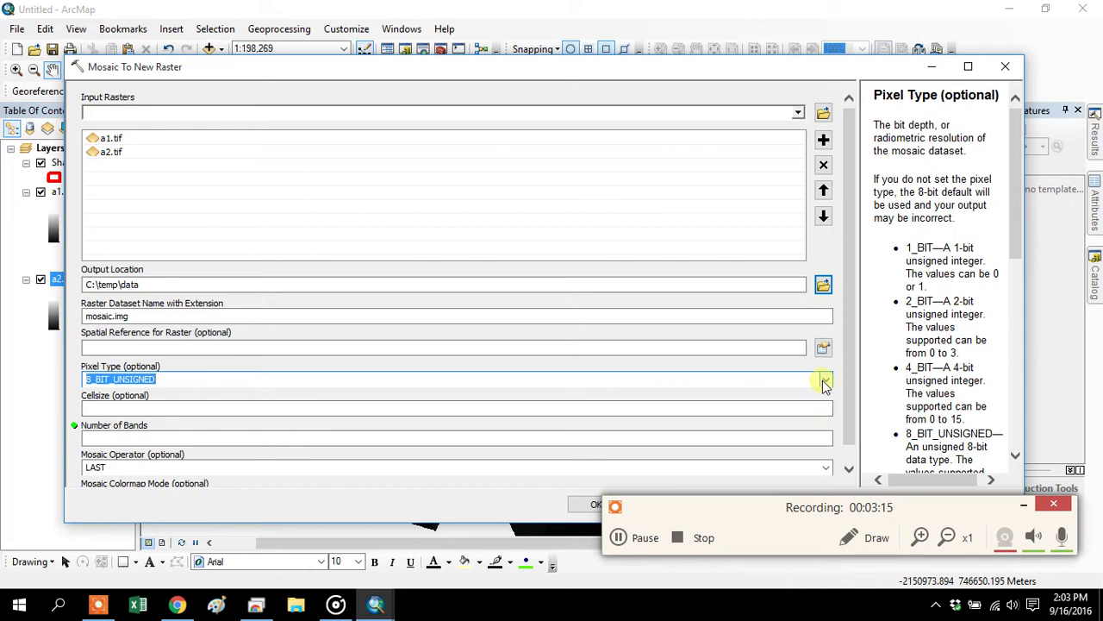
pyautogui.click(825, 384)
pyautogui.click(791, 485)
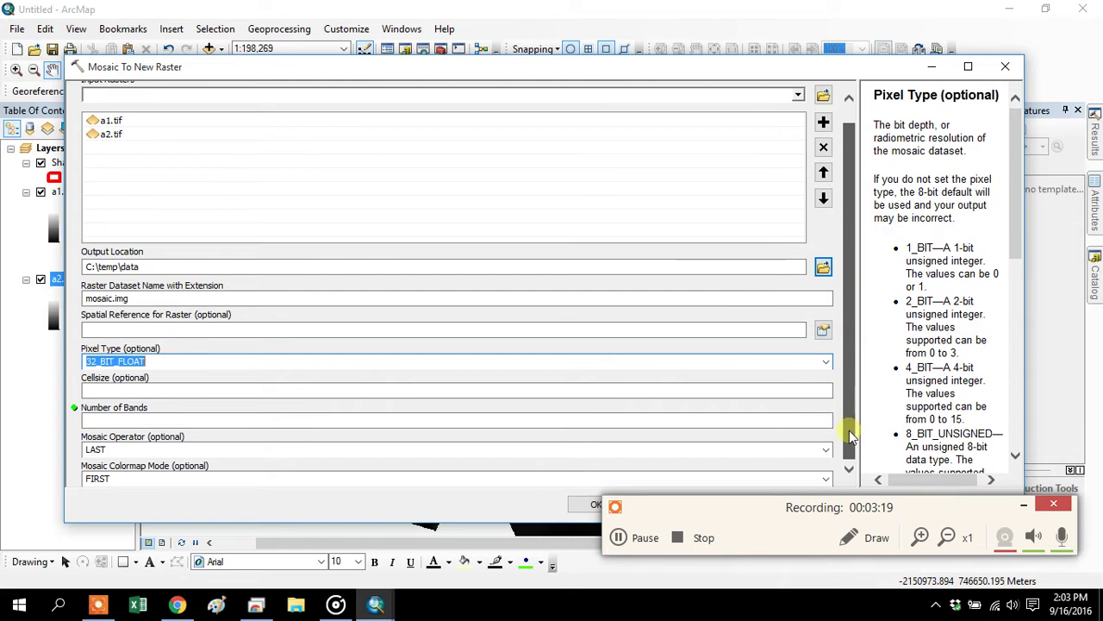
pyautogui.click(748, 430)
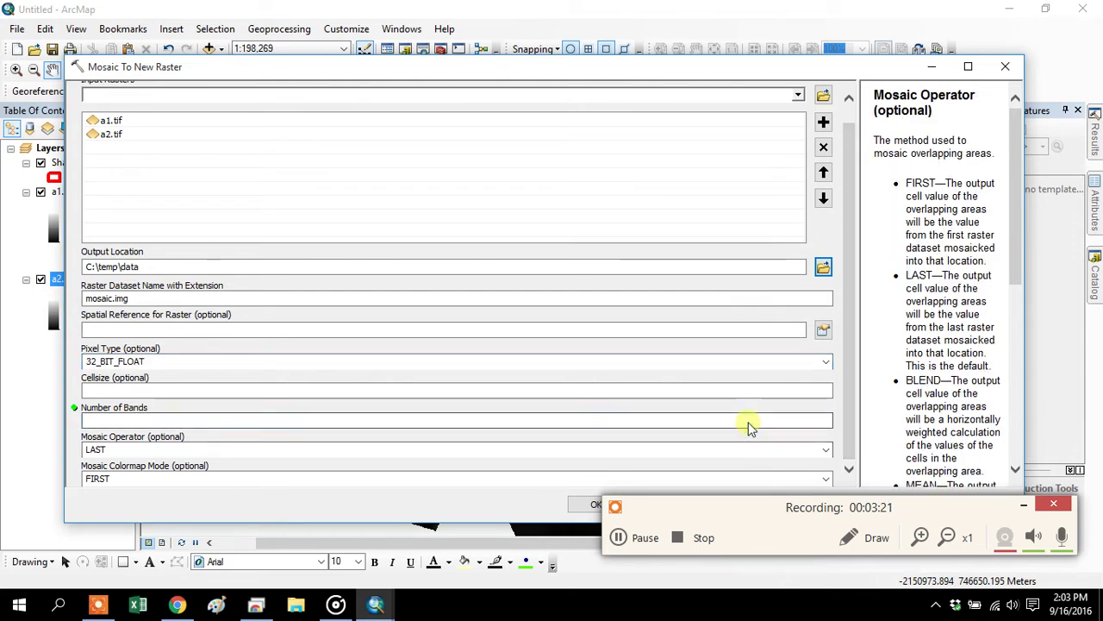
pyautogui.click(747, 420)
pyautogui.write('1')
pyautogui.click(743, 388)
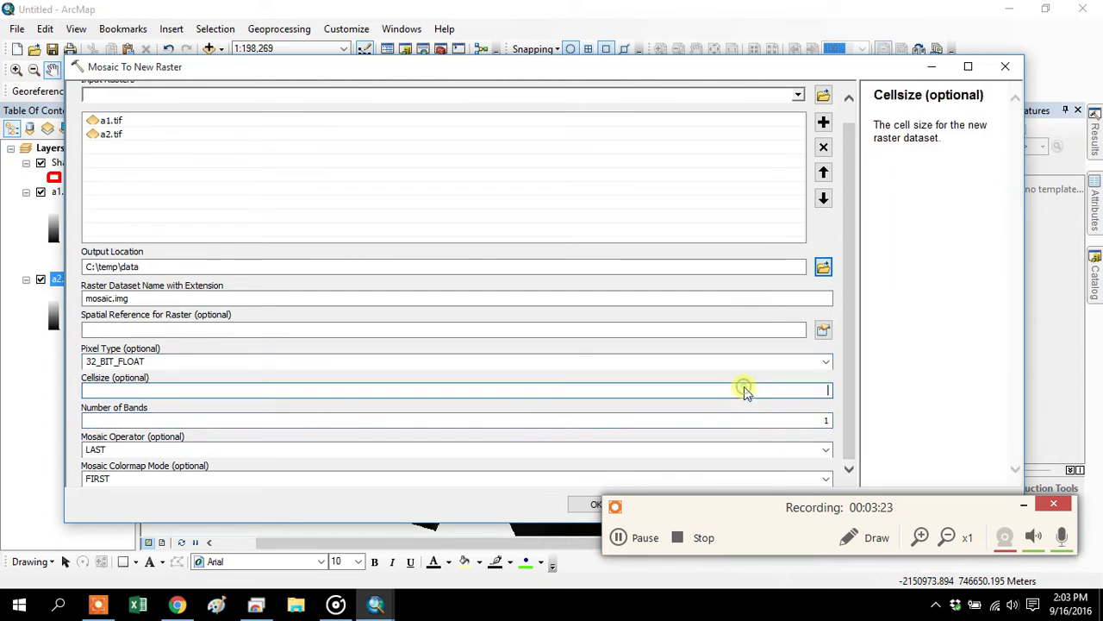
pyautogui.click(475, 455)
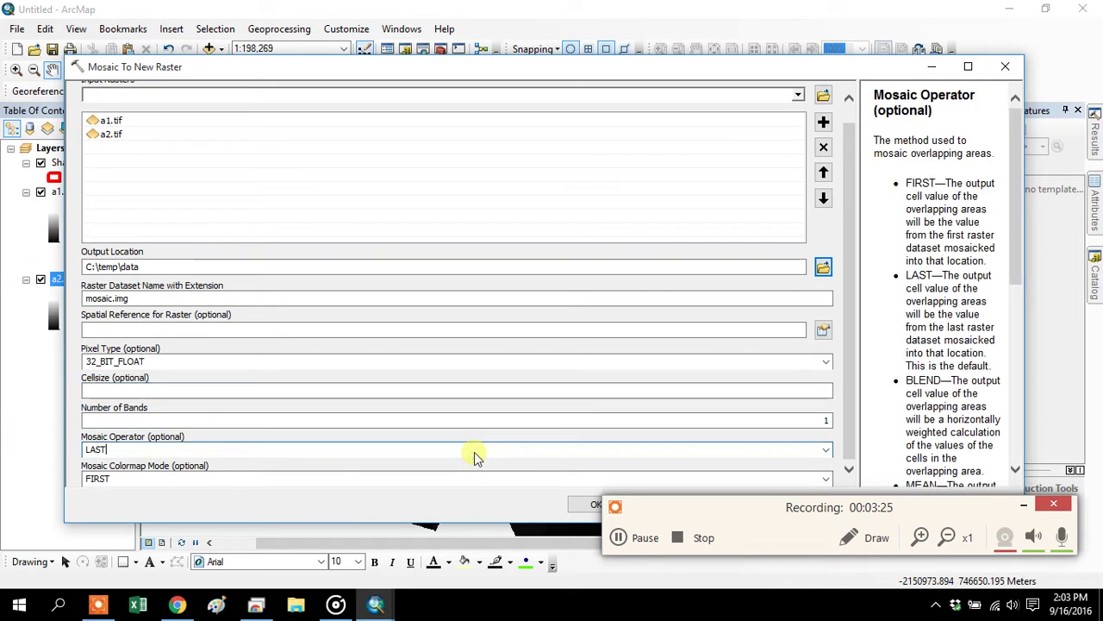
pyautogui.click(826, 454)
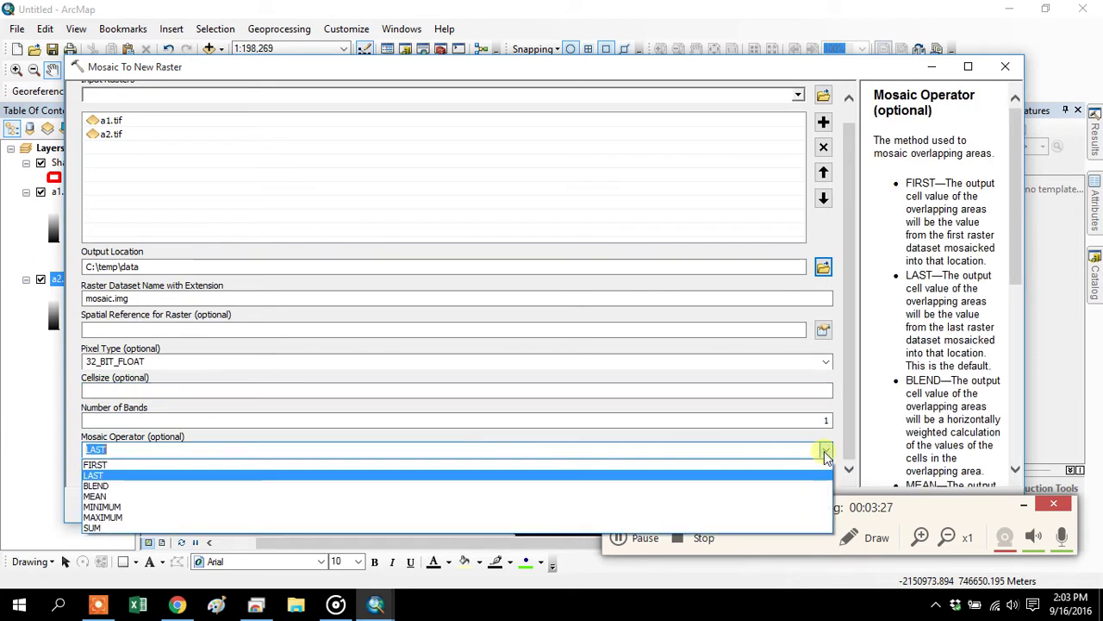
pyautogui.click(796, 516)
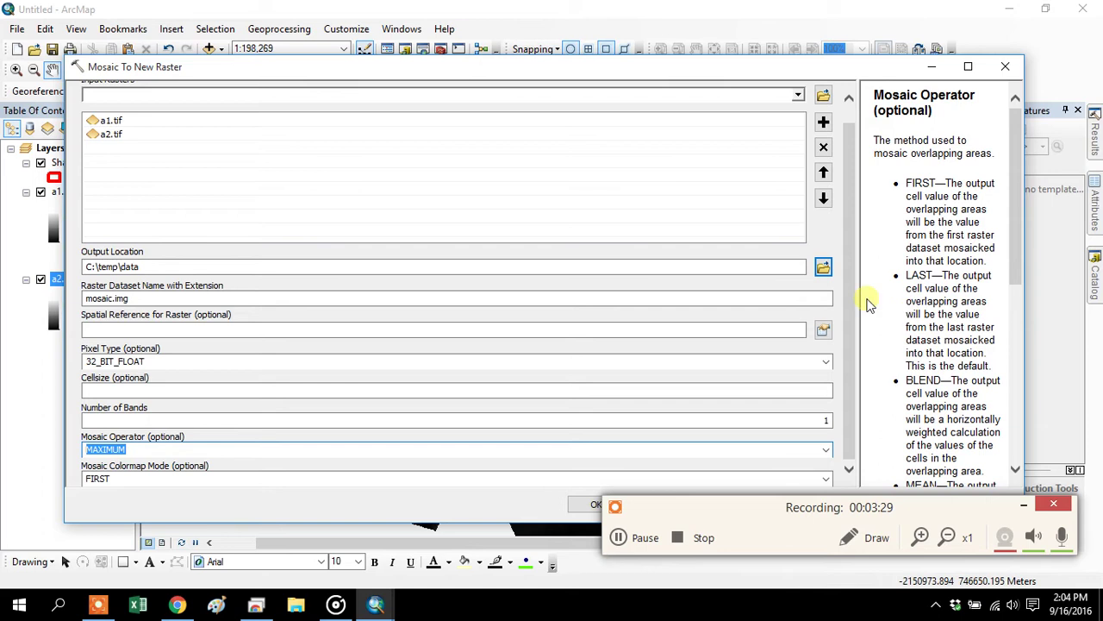
pyautogui.moveTo(792, 73); pyautogui.dragTo(820, 30)
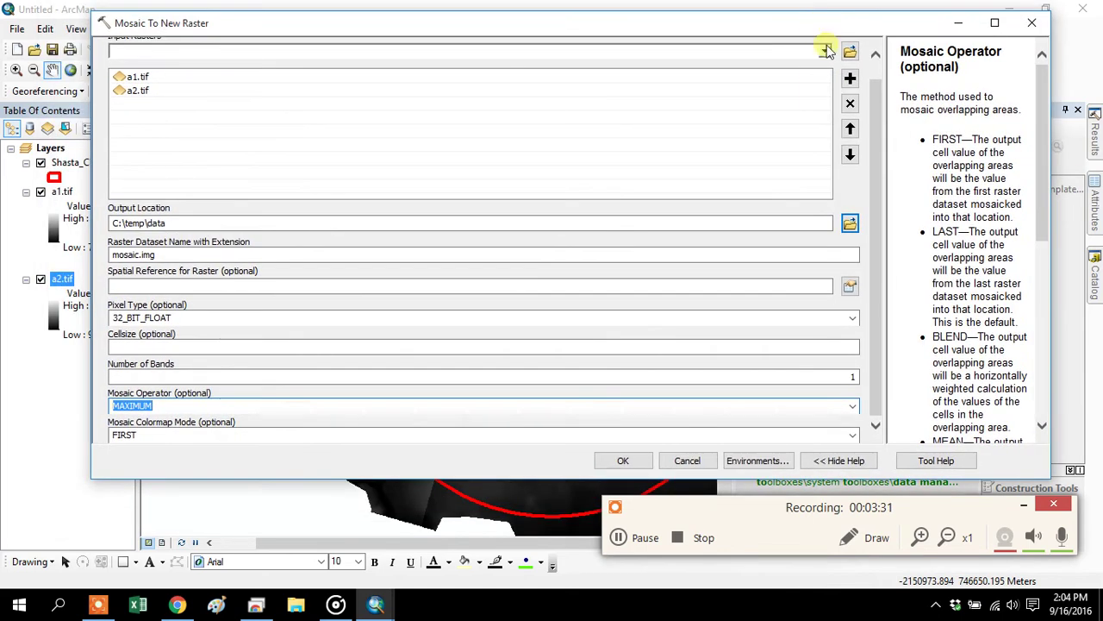
# - Run Mosaic To New Raster to create mosaic.img
pyautogui.click(621, 462)
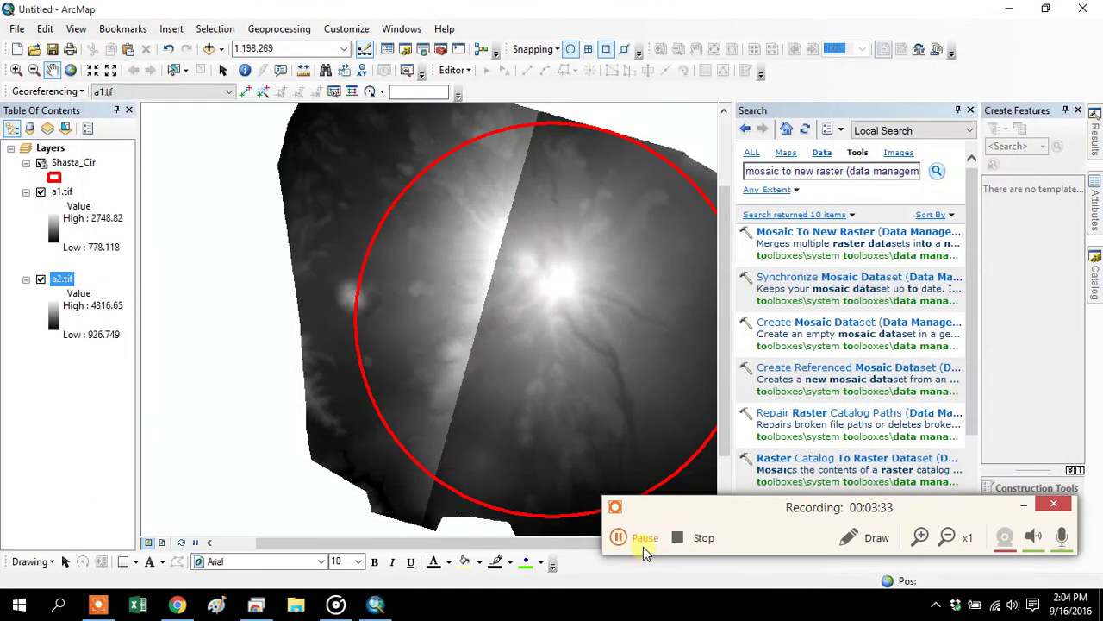
pyautogui.click(644, 537)
pyautogui.click(645, 537)
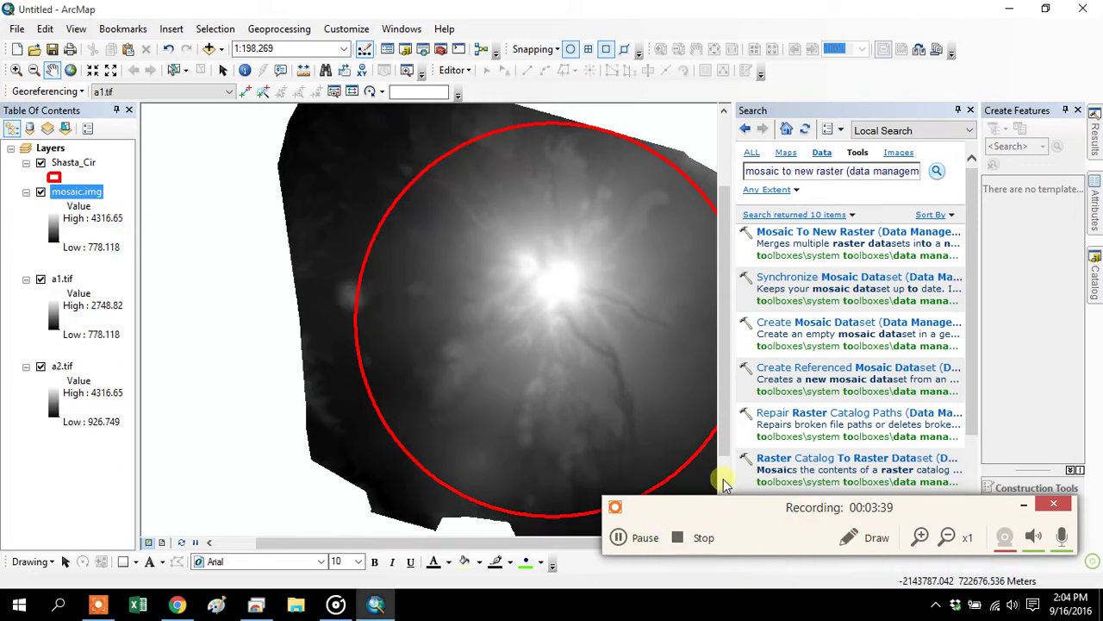
pyautogui.click(1024, 504)
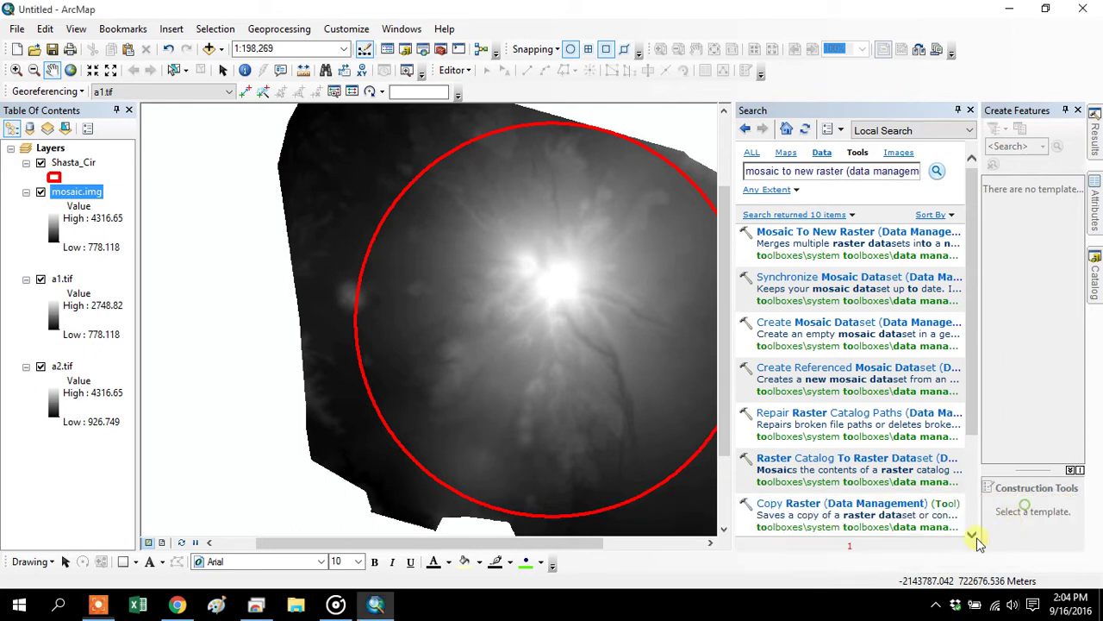
# - Remove the a1.tif and a2.tif layers from the map
pyautogui.rightClick(57, 278)
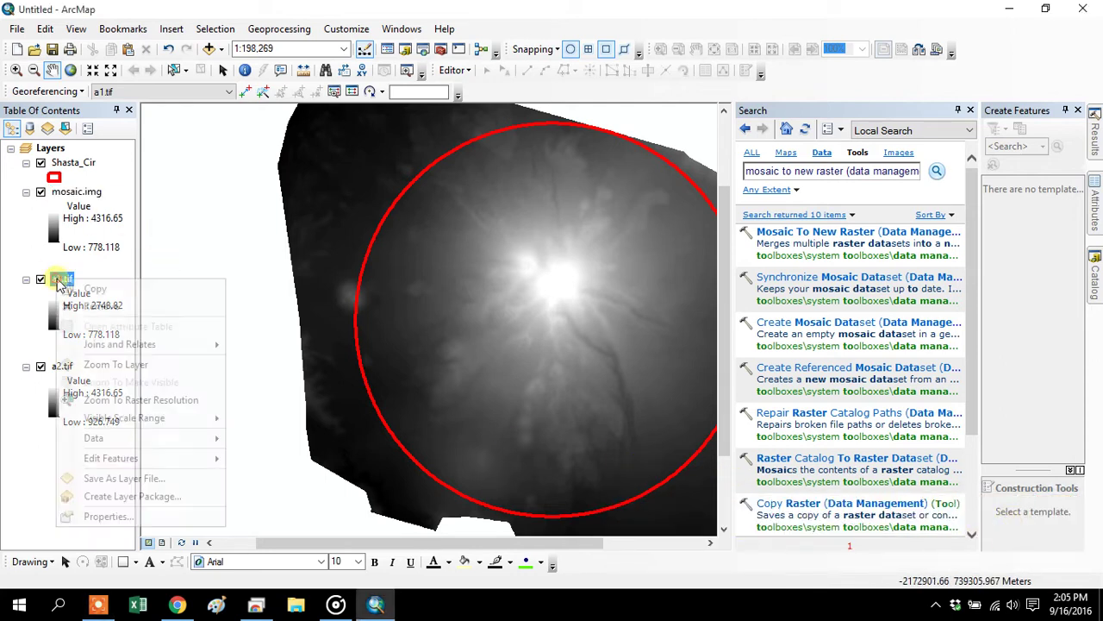
pyautogui.click(101, 306)
pyautogui.rightClick(62, 279)
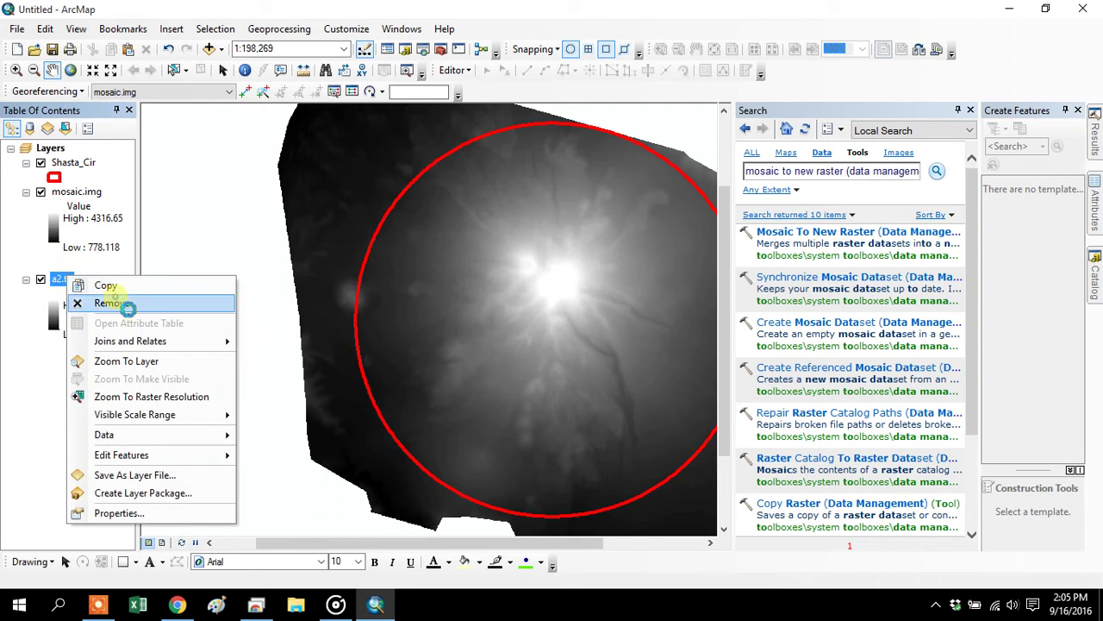
pyautogui.click(101, 302)
pyautogui.moveTo(755, 175); pyautogui.dragTo(1099, 175)
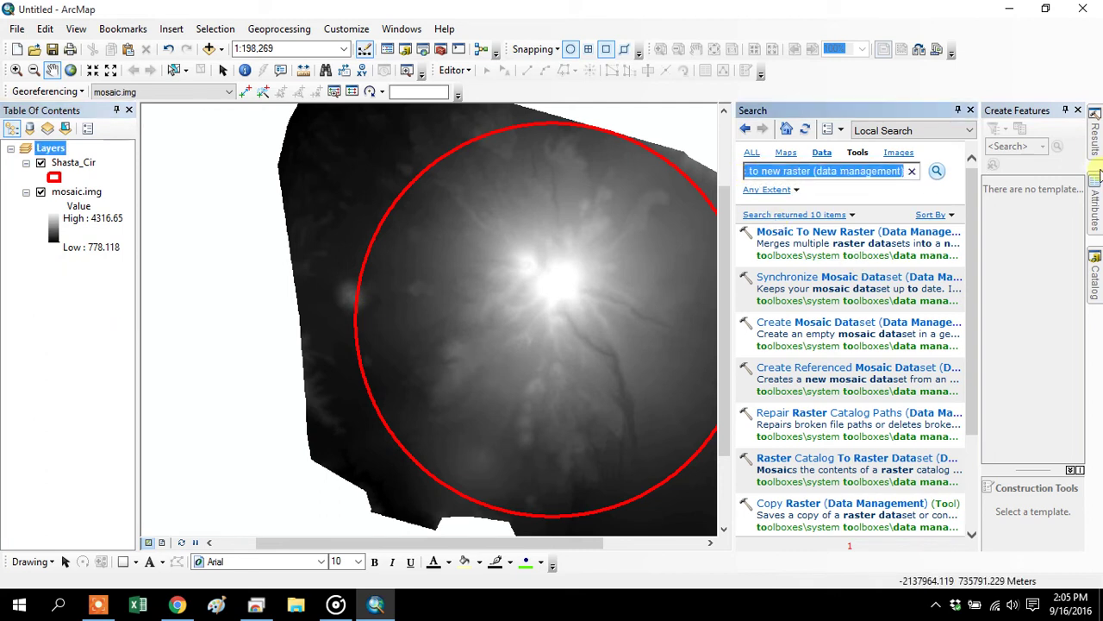
# - Open the Spatial Analyst Hillshade tool with mosaic.img as the input raster
pyautogui.write('hillsahed')
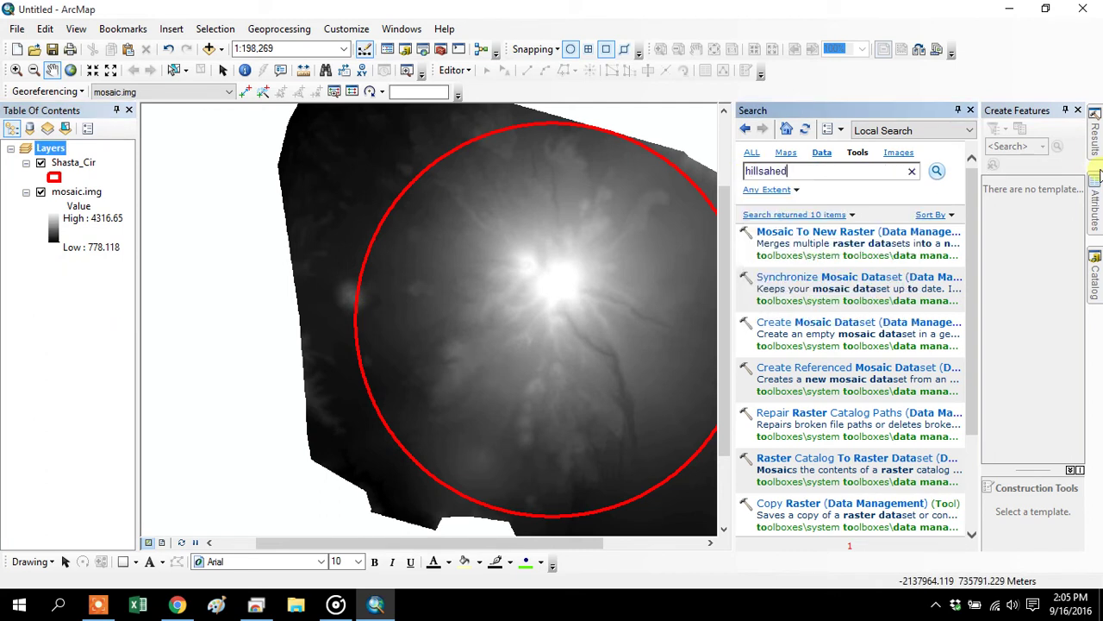
pyautogui.write('had')
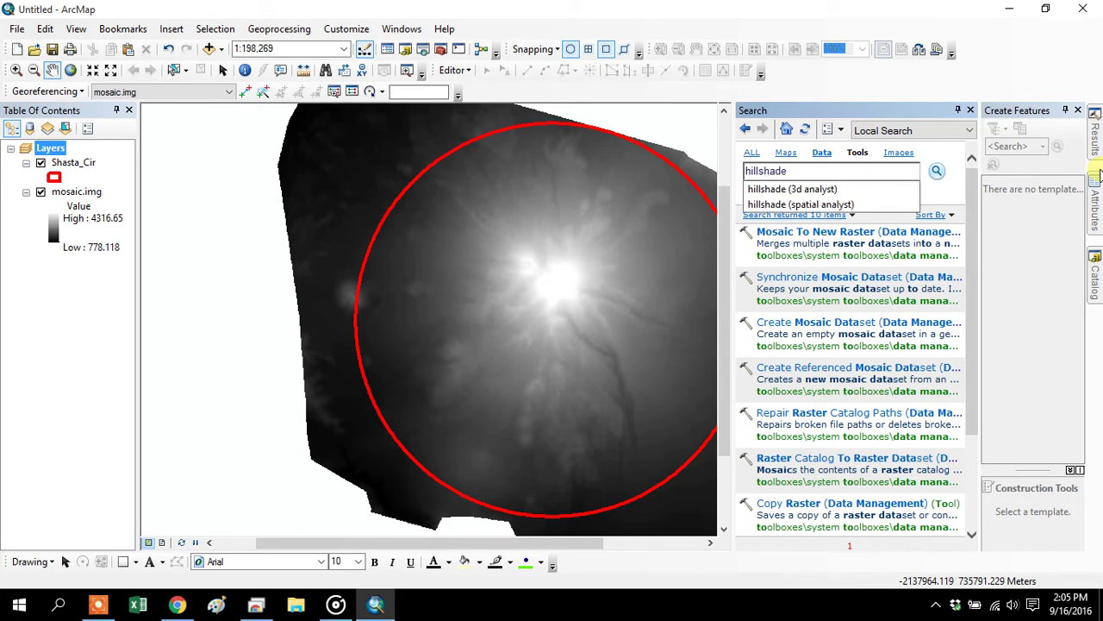
pyautogui.press('Return')
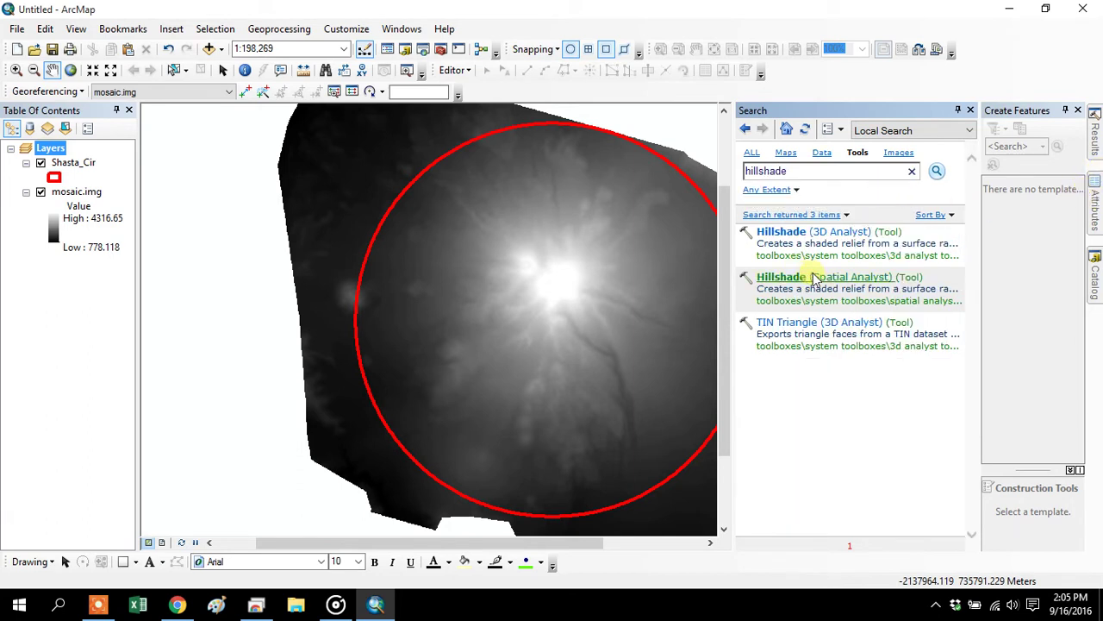
pyautogui.click(823, 289)
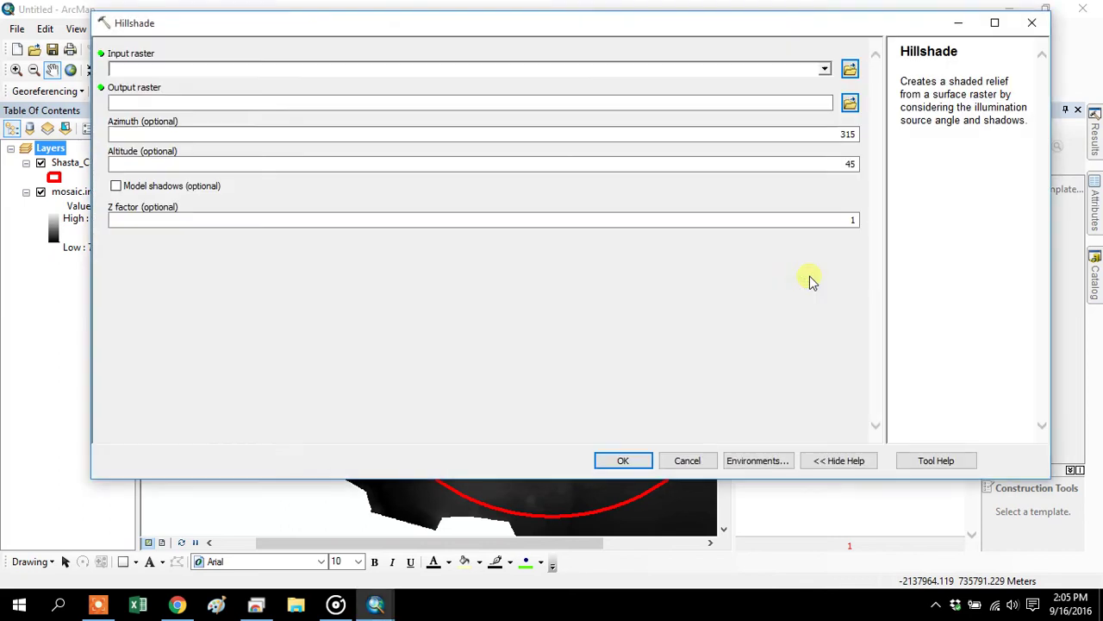
pyautogui.moveTo(266, 33); pyautogui.dragTo(402, 147)
pyautogui.moveTo(79, 192); pyautogui.dragTo(325, 224)
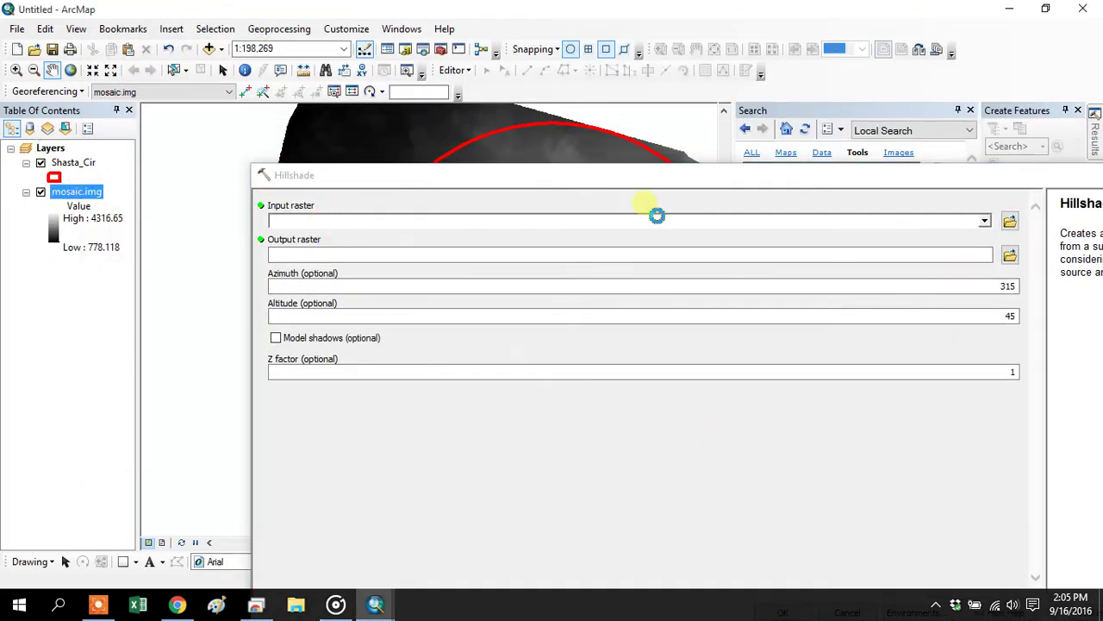
pyautogui.moveTo(643, 184); pyautogui.dragTo(464, 123)
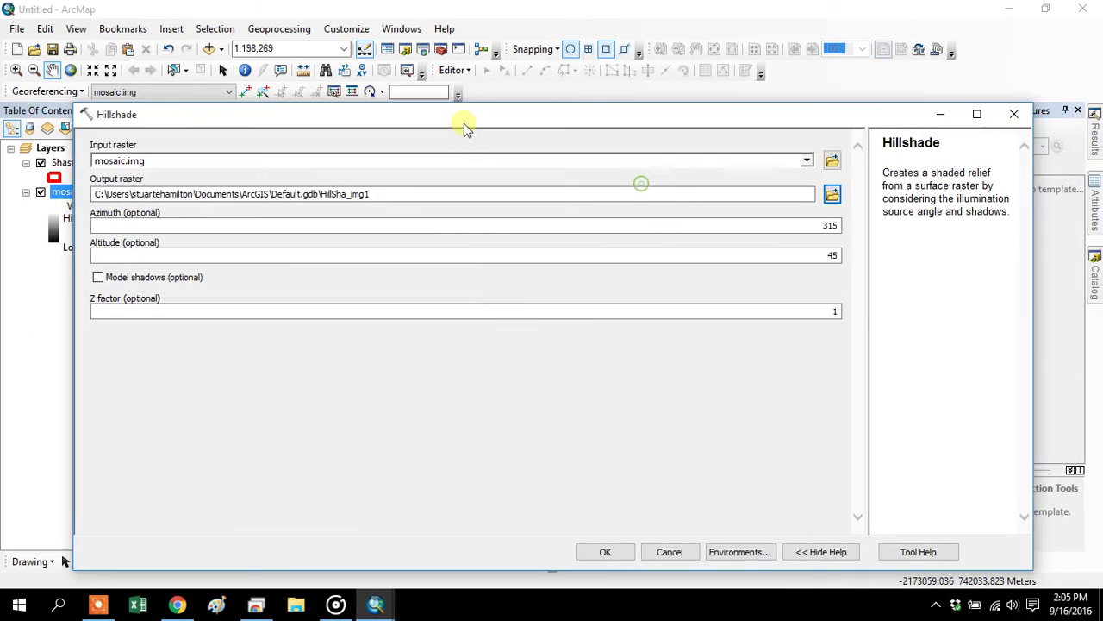
# - Save the hillshade output as C:\temp\data\hillshade.img and run it
pyautogui.click(834, 200)
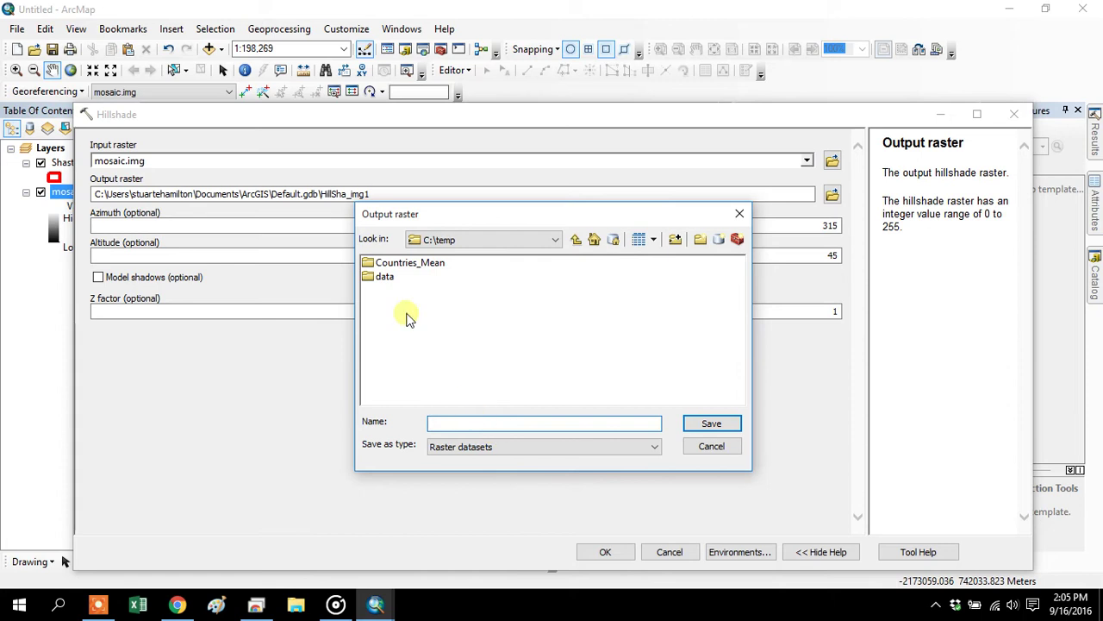
pyautogui.doubleClick(386, 277)
pyautogui.click(461, 422)
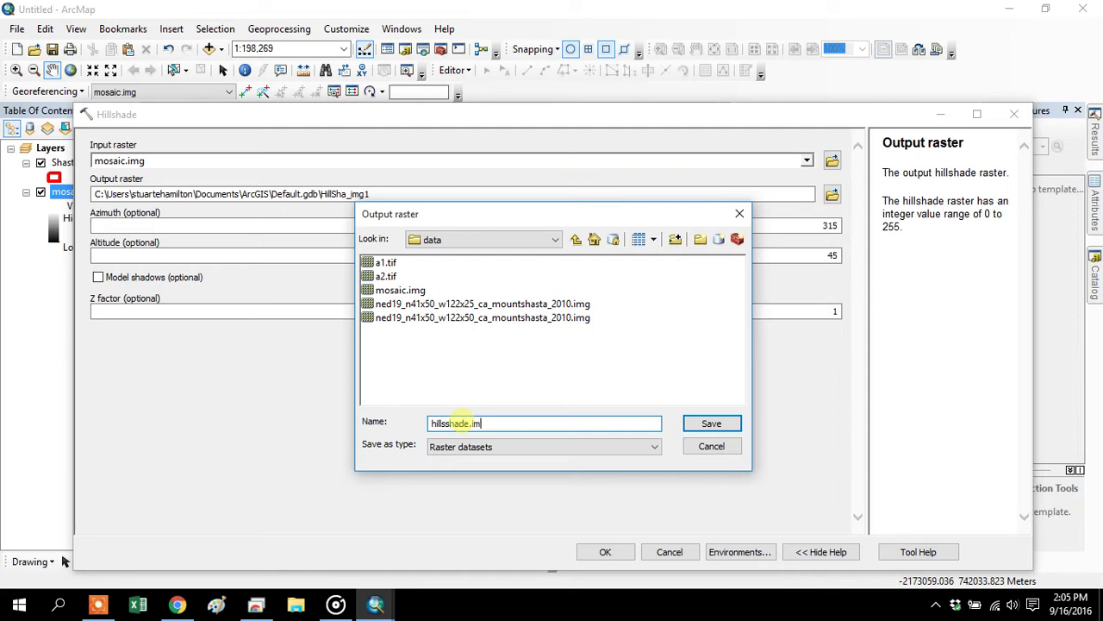
pyautogui.click(705, 426)
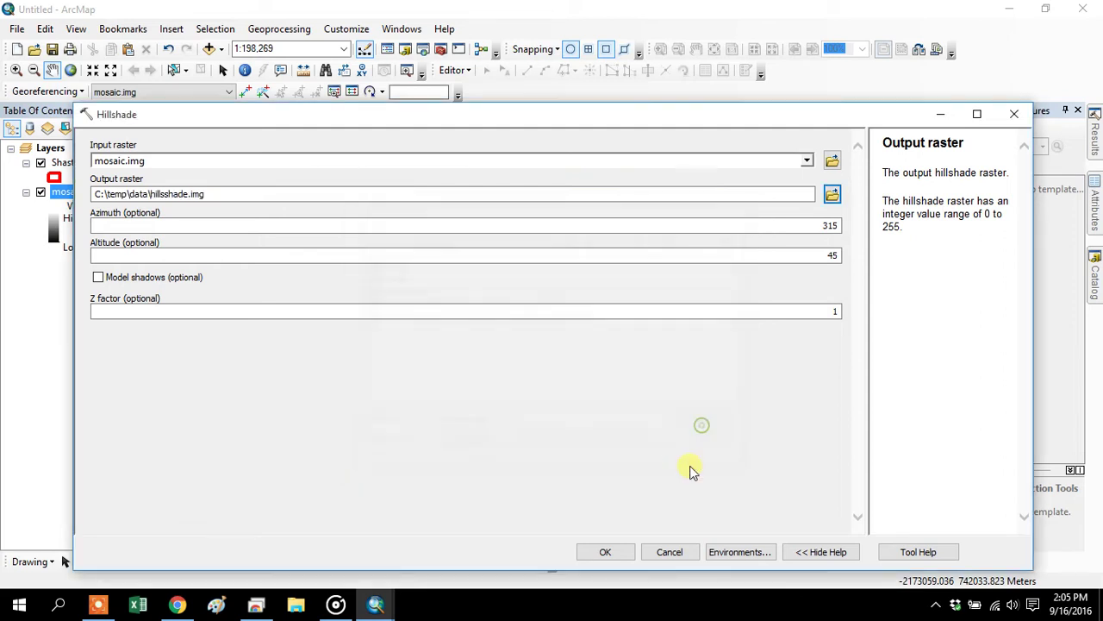
pyautogui.click(606, 553)
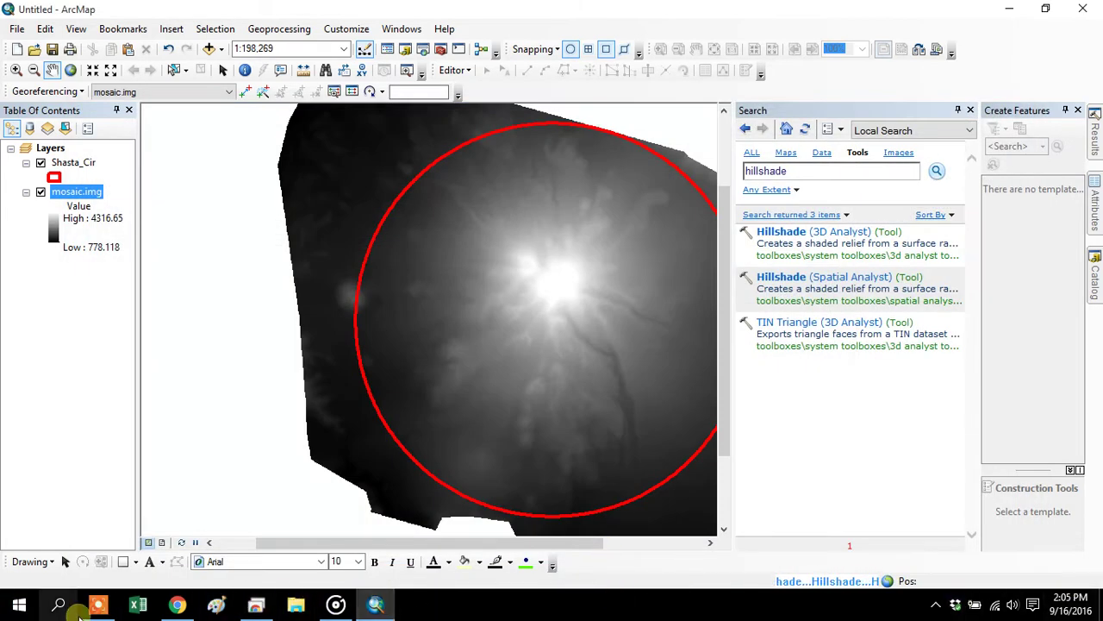
# - Open Extract by Mask with hillshade.img as the input raster
pyautogui.click(97, 606)
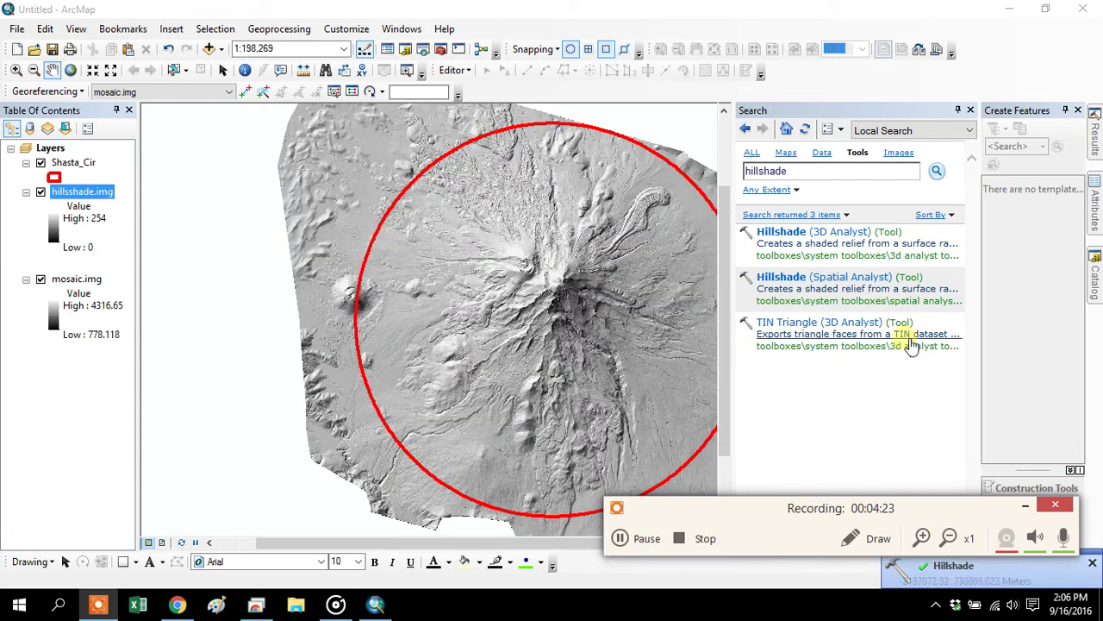
pyautogui.click(801, 170)
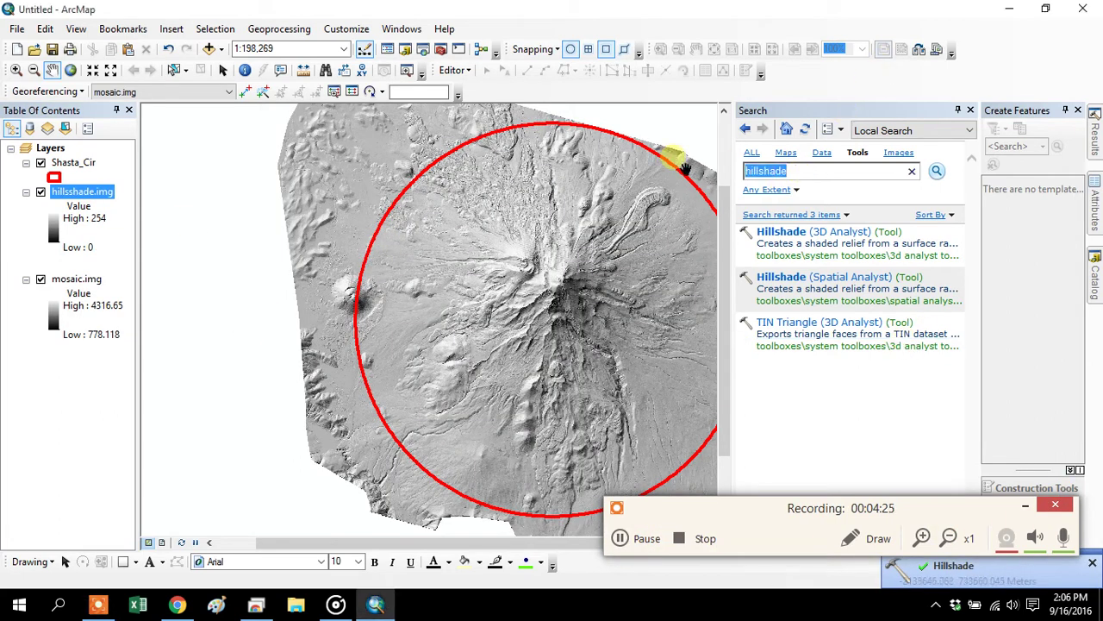
pyautogui.write('extrac')
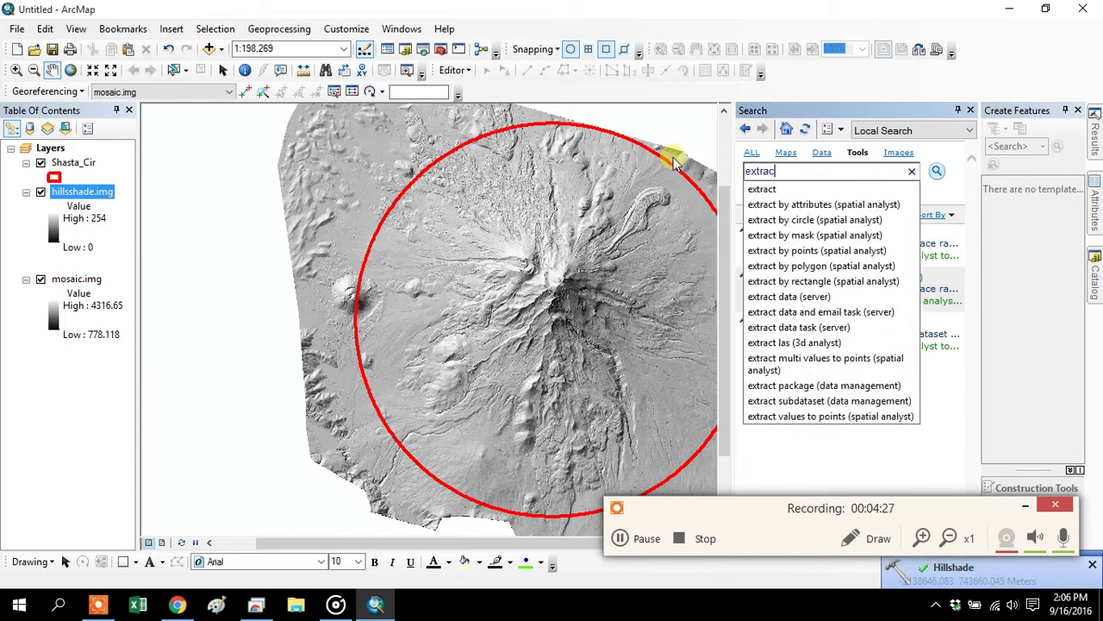
pyautogui.write('t by')
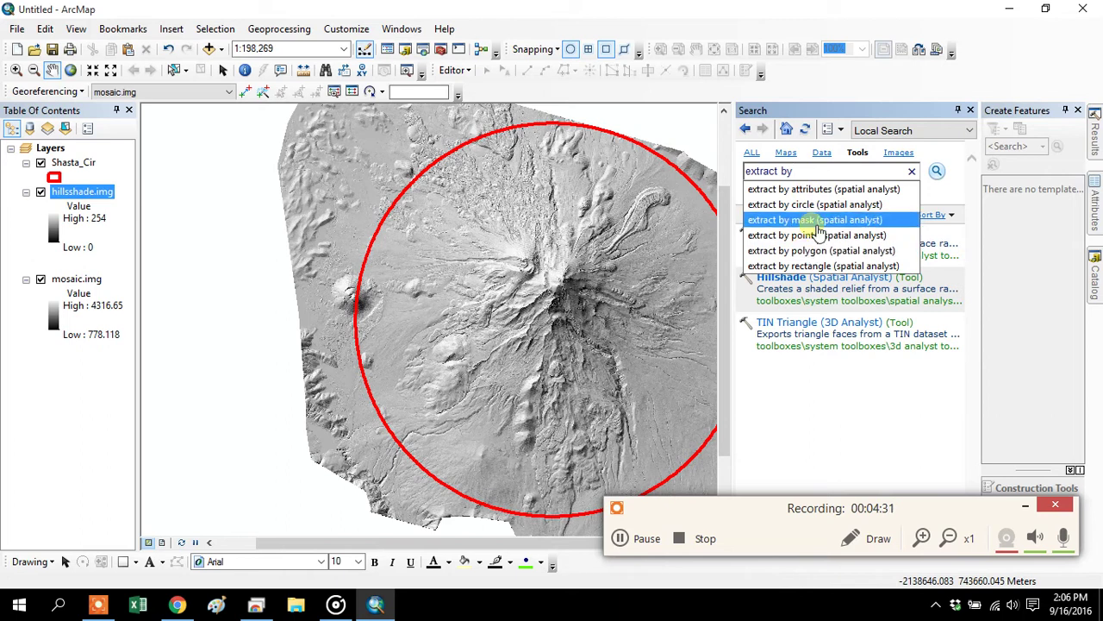
pyautogui.click(810, 226)
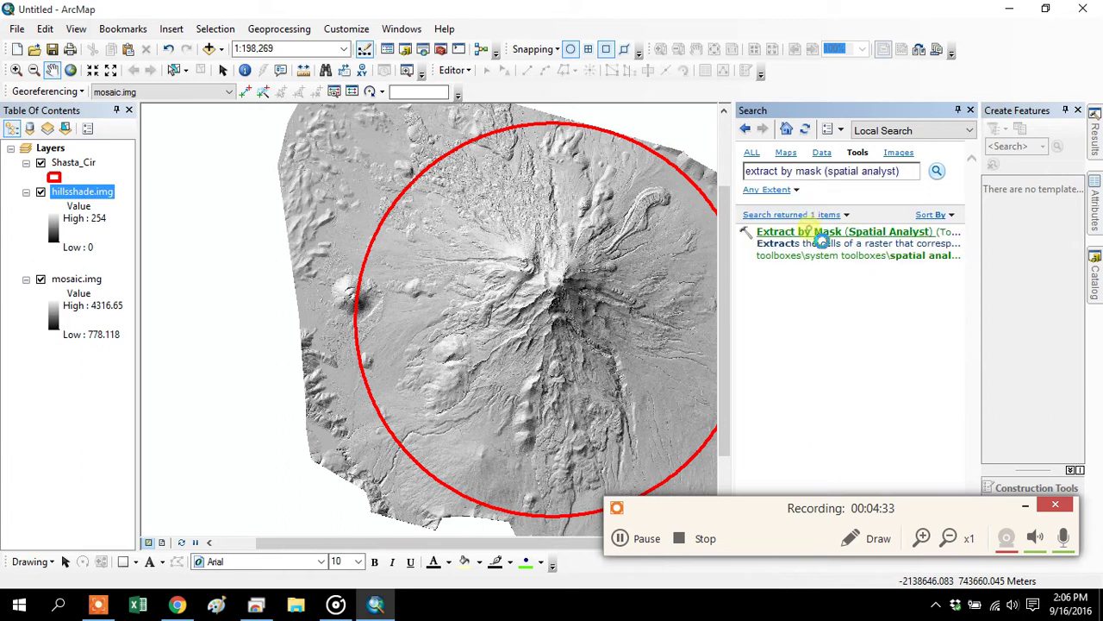
pyautogui.click(801, 233)
pyautogui.moveTo(75, 204); pyautogui.dragTo(186, 196)
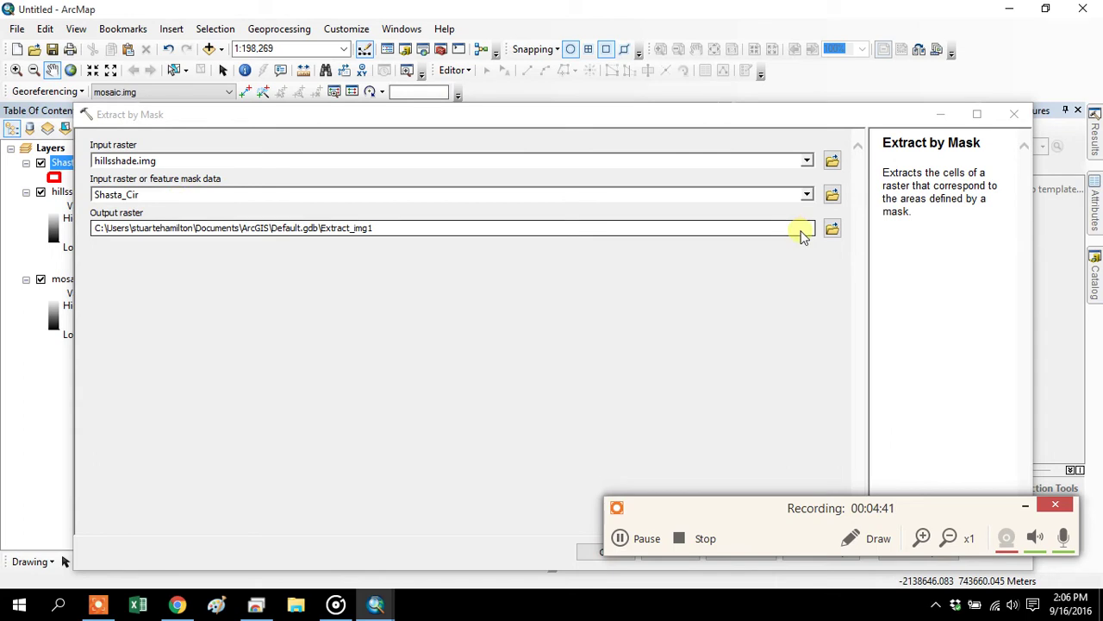
# - Output the clip as hillshade_final.img and run Extract by Mask
pyautogui.click(834, 229)
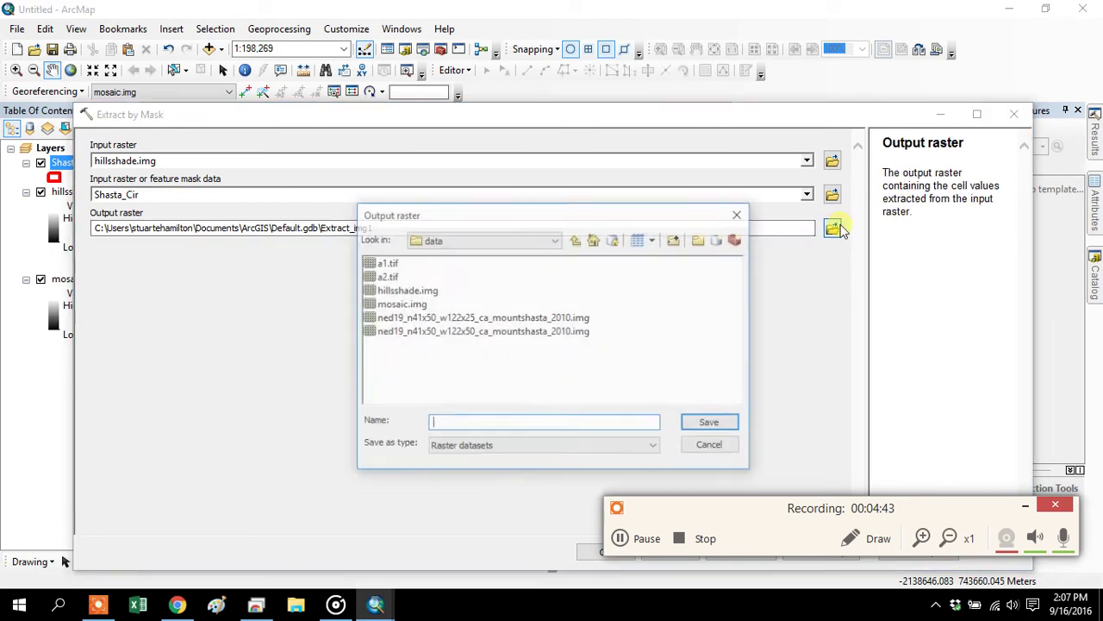
pyautogui.click(405, 289)
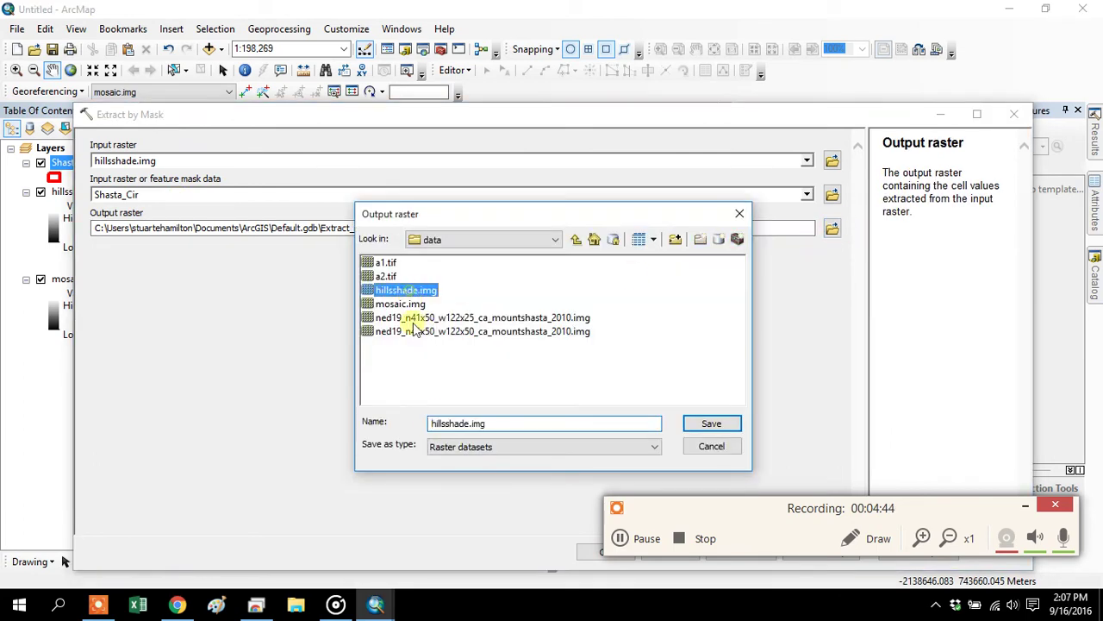
pyautogui.click(448, 422)
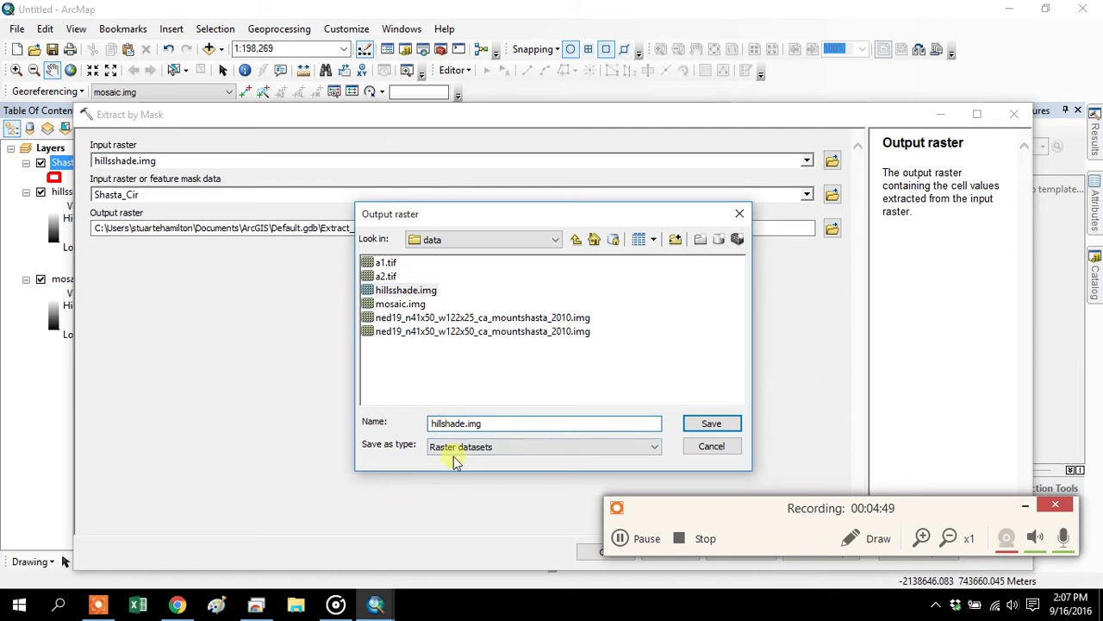
pyautogui.write('_final')
pyautogui.click(710, 423)
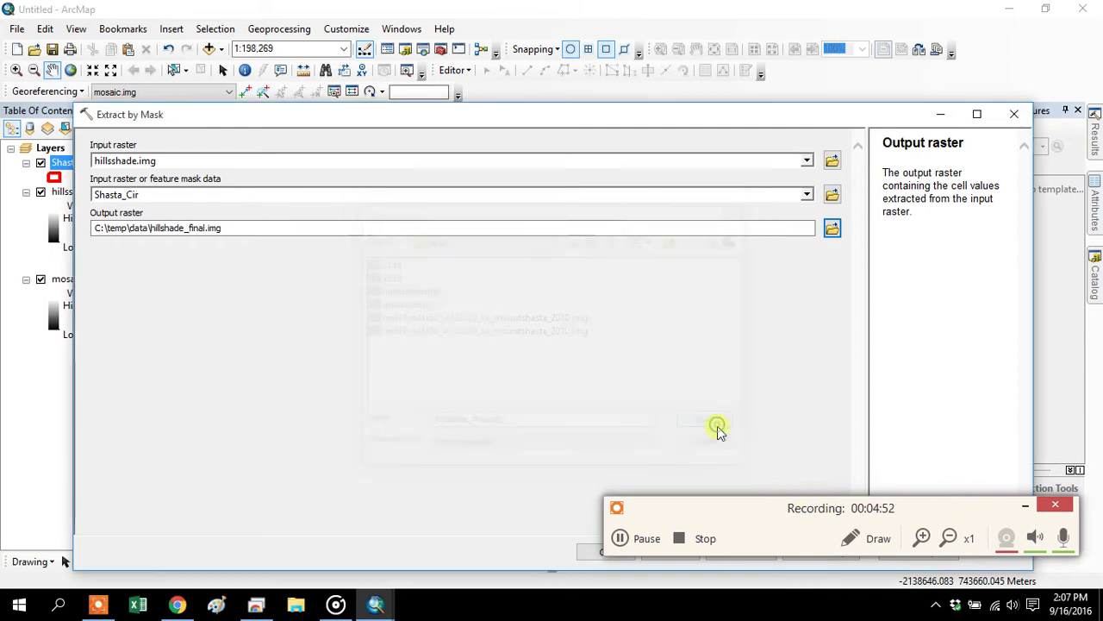
pyautogui.click(582, 560)
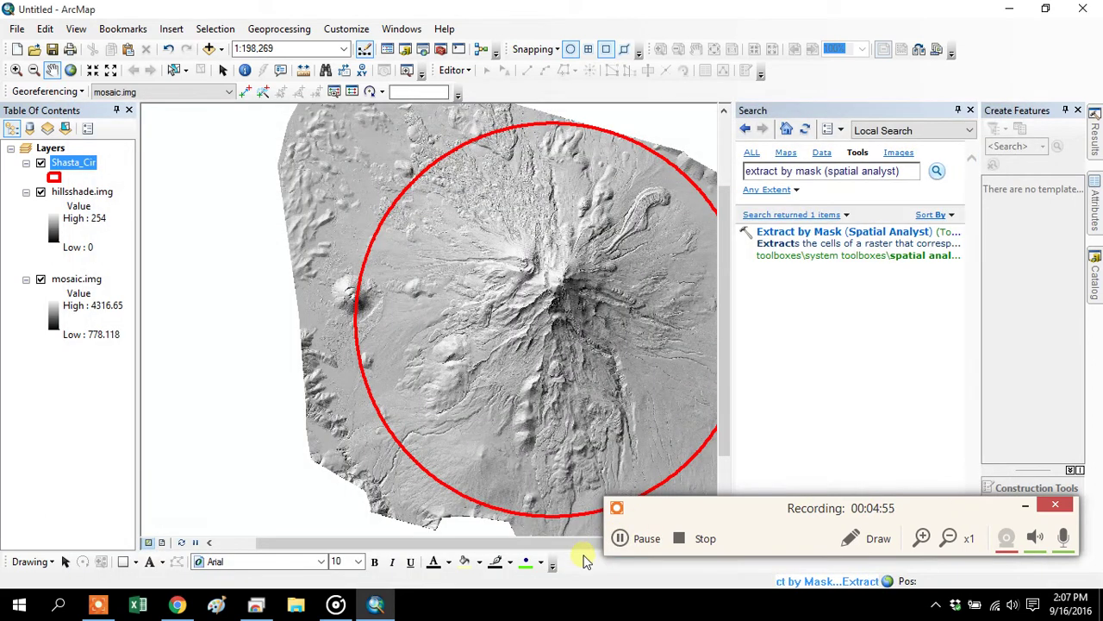
pyautogui.click(638, 539)
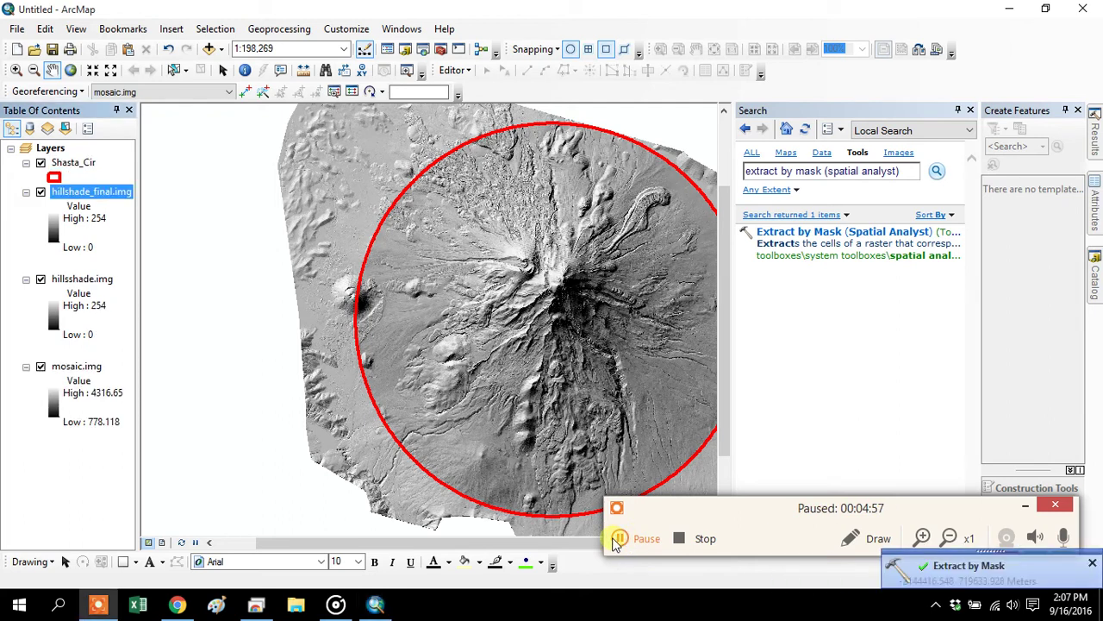
pyautogui.click(638, 539)
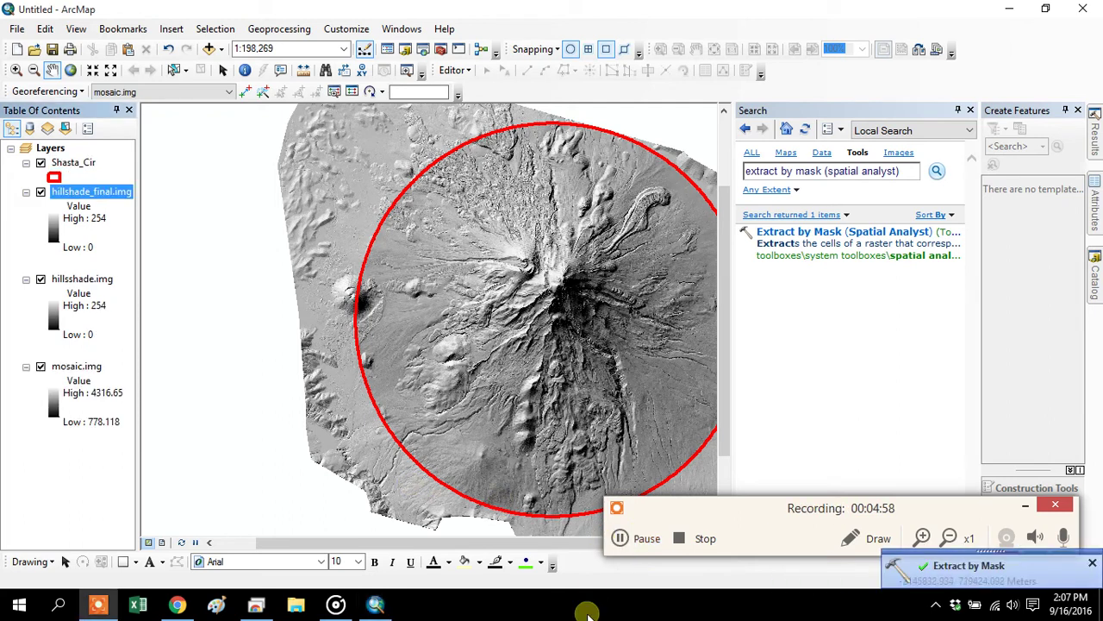
# - Remove hillshade.img from the map and review the Extract by Mask run in Results
pyautogui.click(102, 291)
pyautogui.rightClick(103, 291)
pyautogui.click(137, 310)
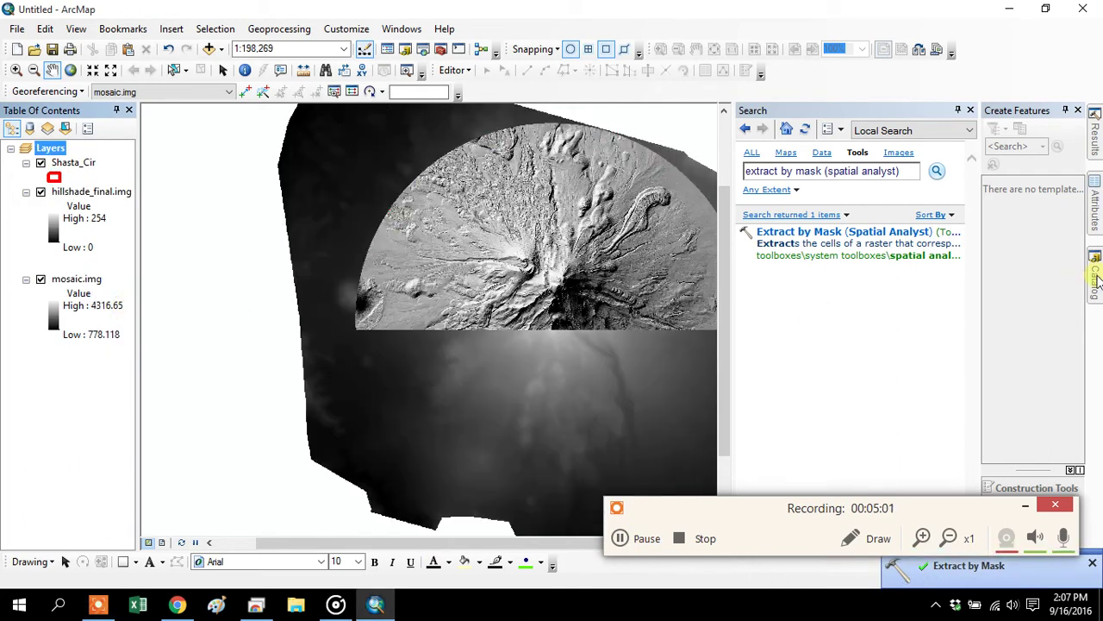
pyautogui.click(1096, 142)
pyautogui.click(893, 127)
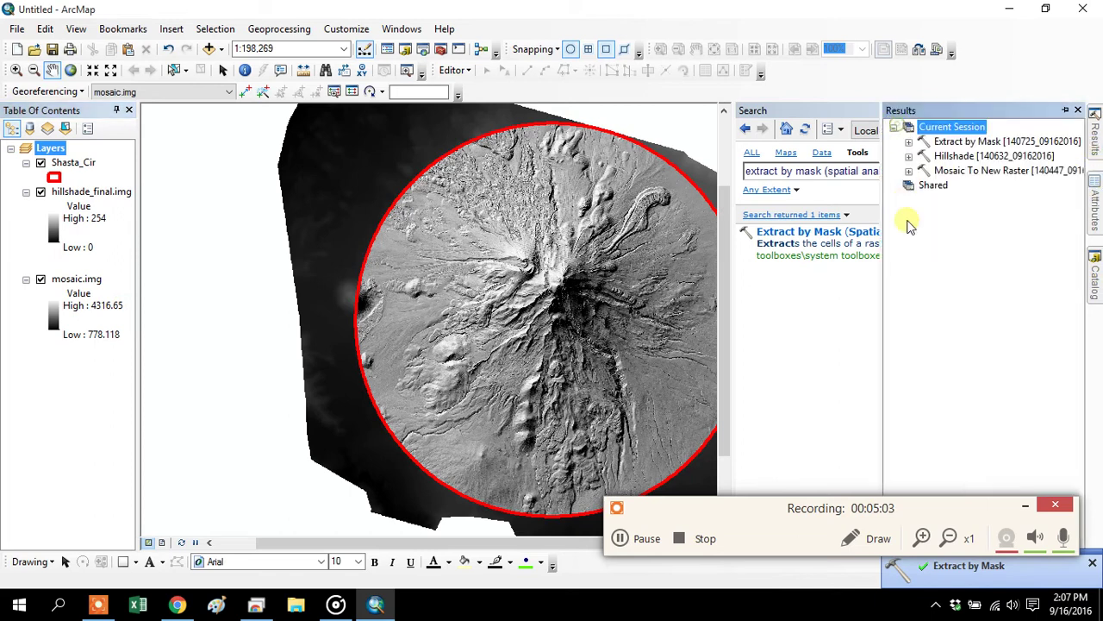
pyautogui.click(953, 144)
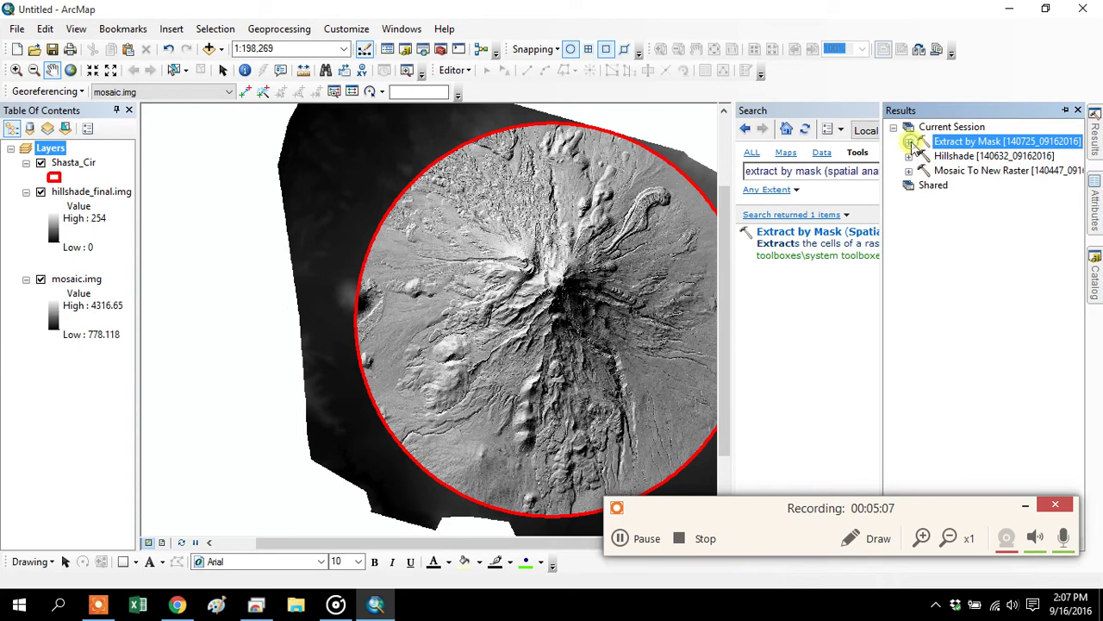
# - Rerun Extract by Mask on mosaic.img with the Shasta_Cir mask, saving DEM_final.img
pyautogui.doubleClick(915, 147)
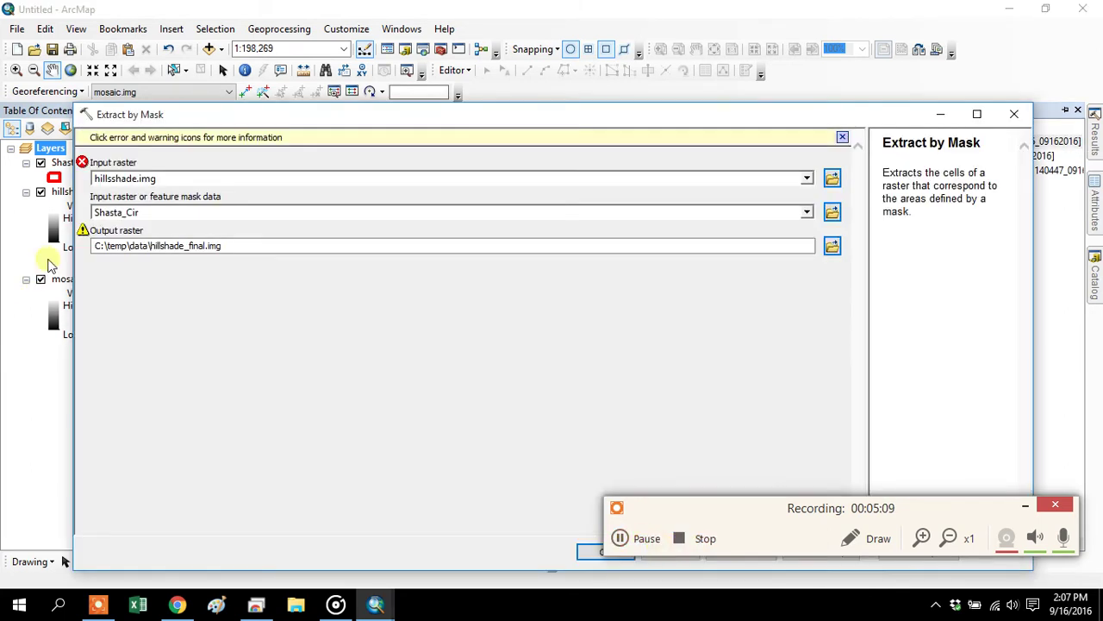
pyautogui.moveTo(152, 118); pyautogui.dragTo(239, 125)
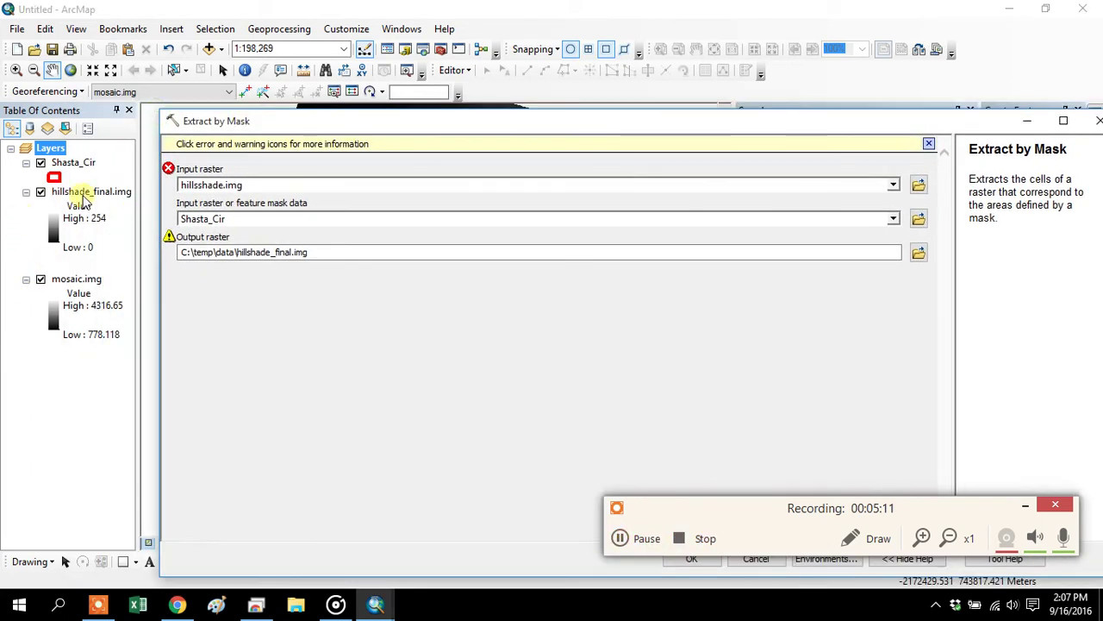
pyautogui.moveTo(74, 278); pyautogui.dragTo(209, 243)
pyautogui.moveTo(258, 189); pyautogui.dragTo(259, 190)
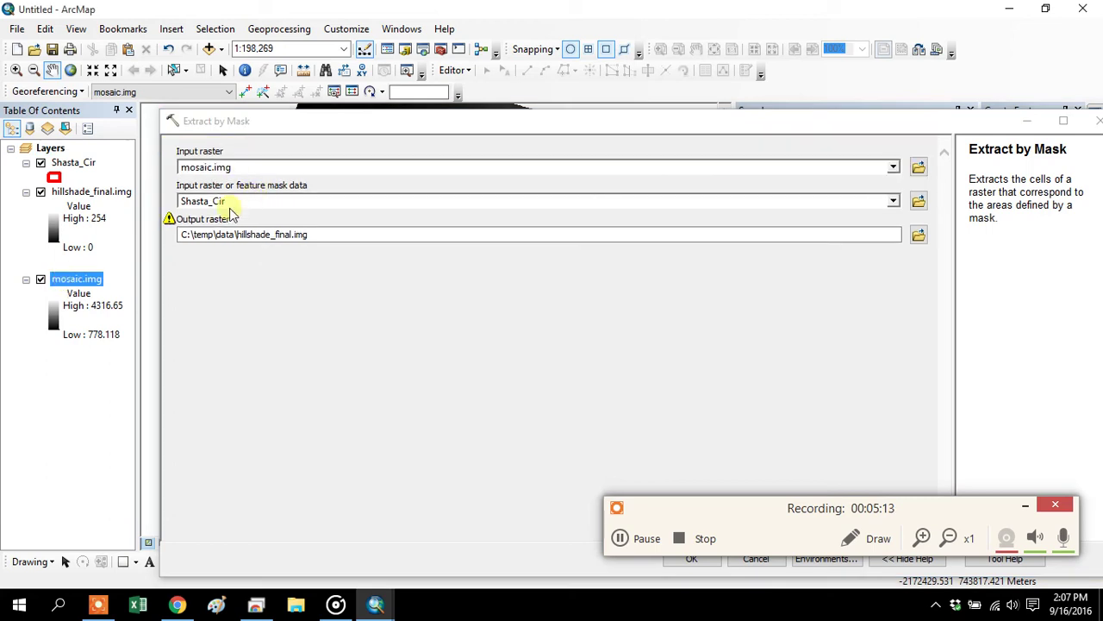
pyautogui.click(291, 238)
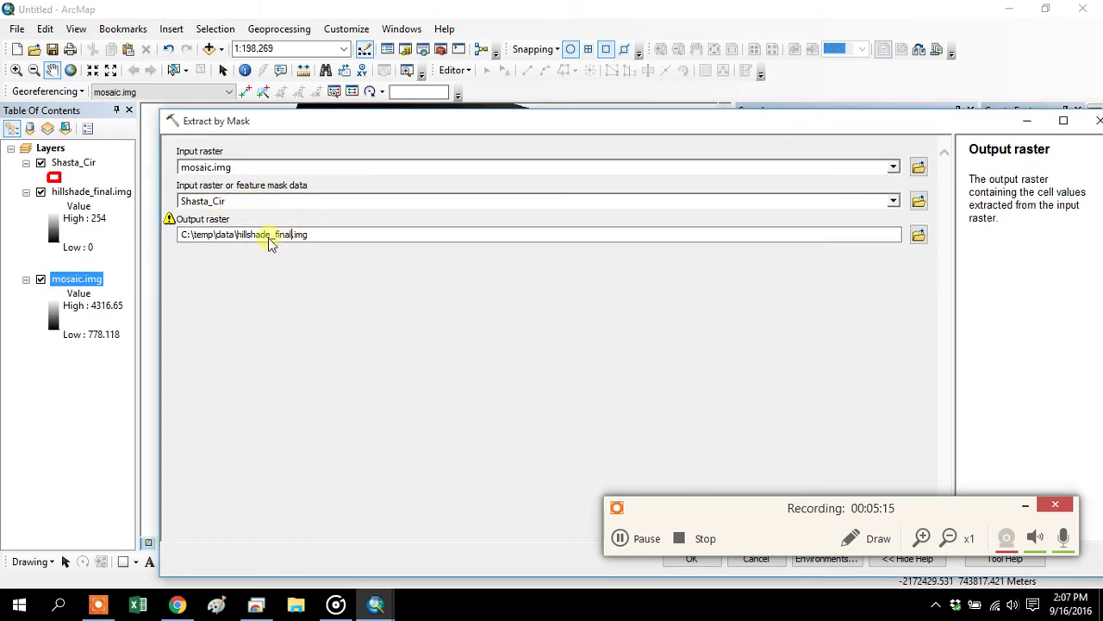
pyautogui.moveTo(270, 243); pyautogui.dragTo(243, 242)
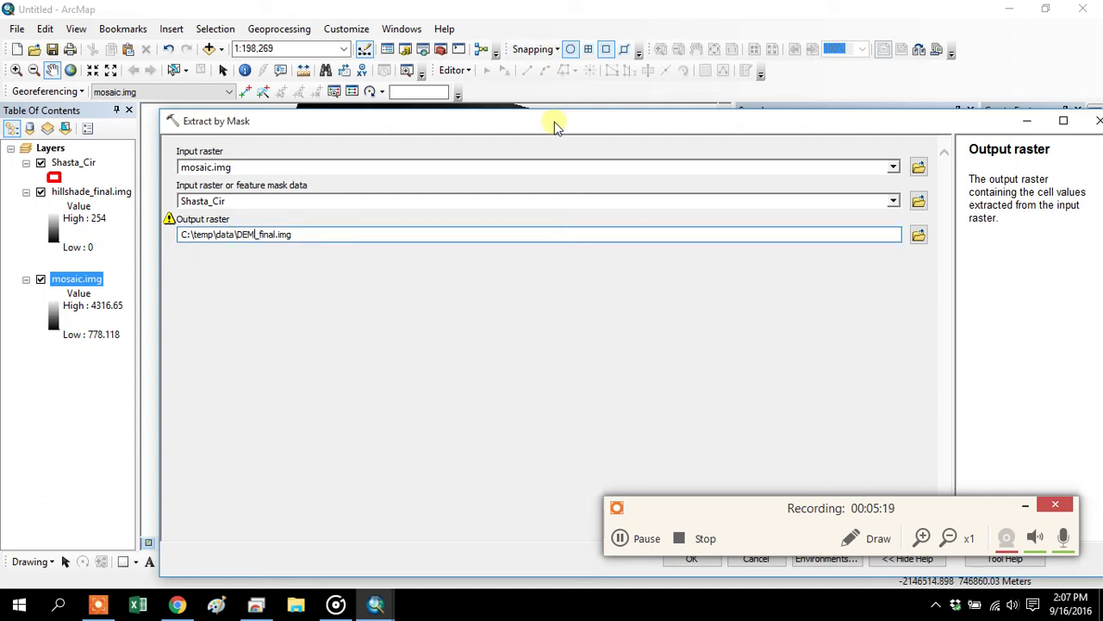
pyautogui.moveTo(551, 123); pyautogui.dragTo(443, 70)
pyautogui.click(568, 505)
pyautogui.click(641, 543)
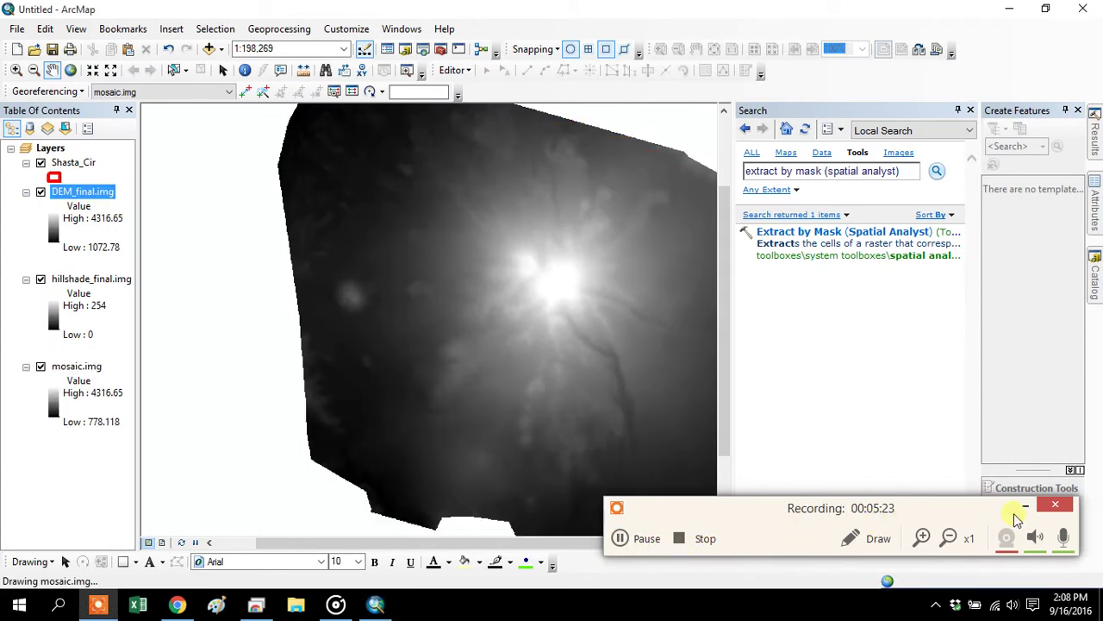
pyautogui.click(1024, 505)
# - Remove the unclipped mosaic.img layer from the map
pyautogui.click(75, 367)
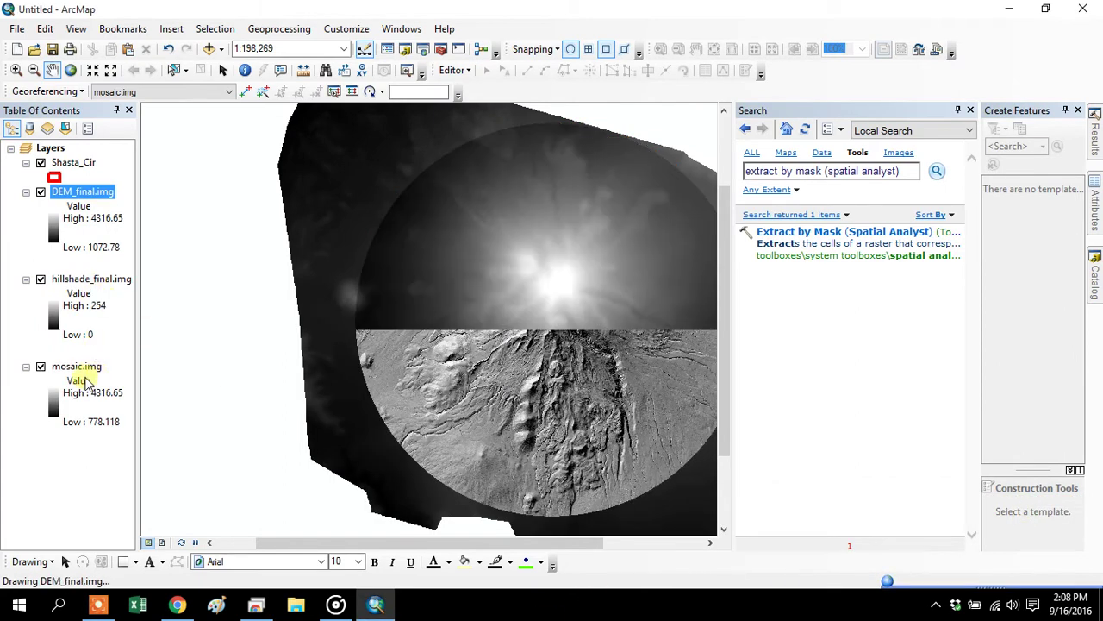
pyautogui.rightClick(78, 365)
pyautogui.click(115, 144)
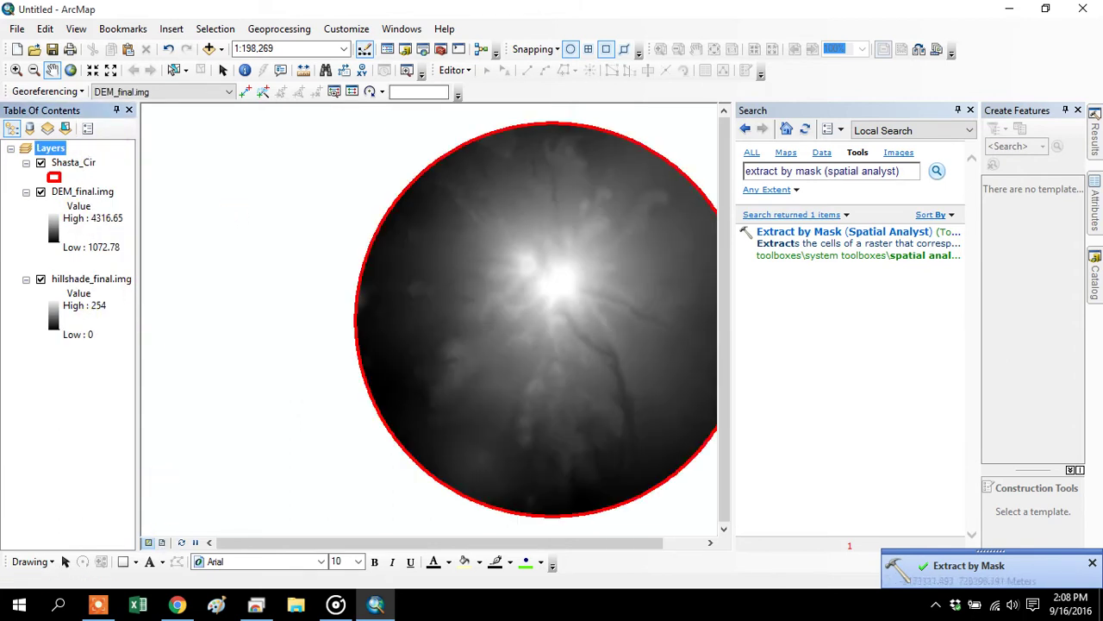
# - Set a custom 11 by 11 inch page, turning off Use Printer Paper Settings
pyautogui.click(18, 31)
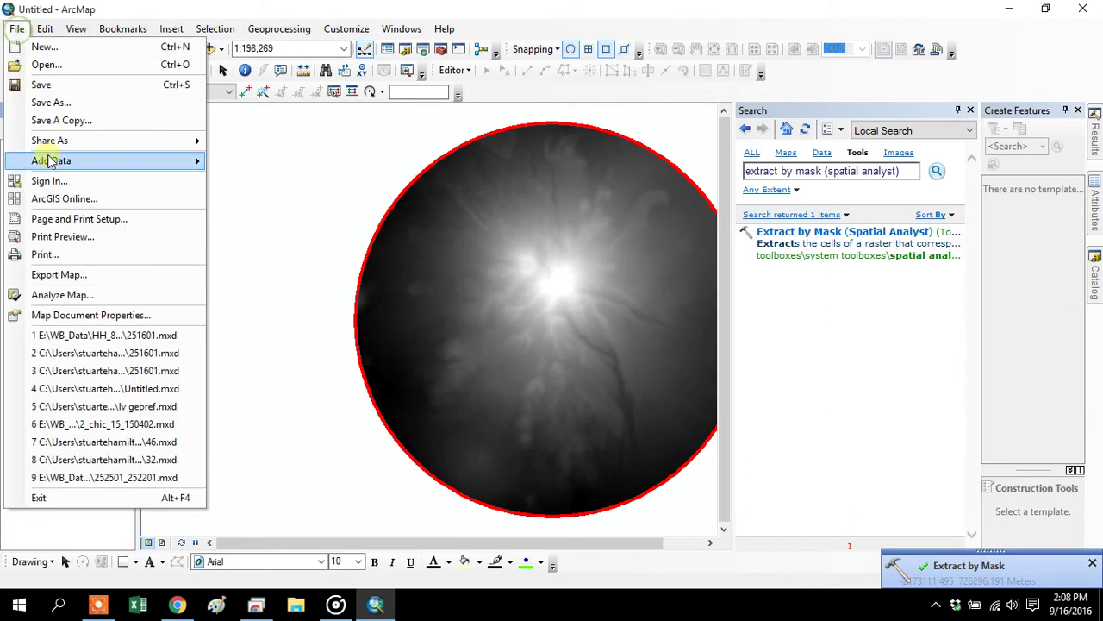
pyautogui.click(78, 219)
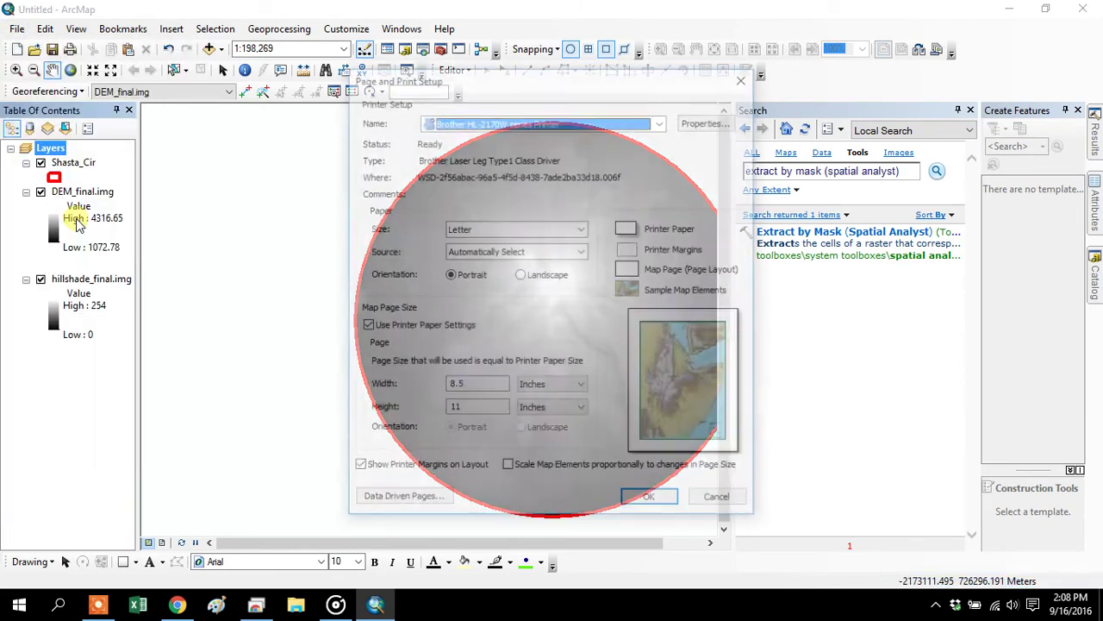
pyautogui.click(405, 326)
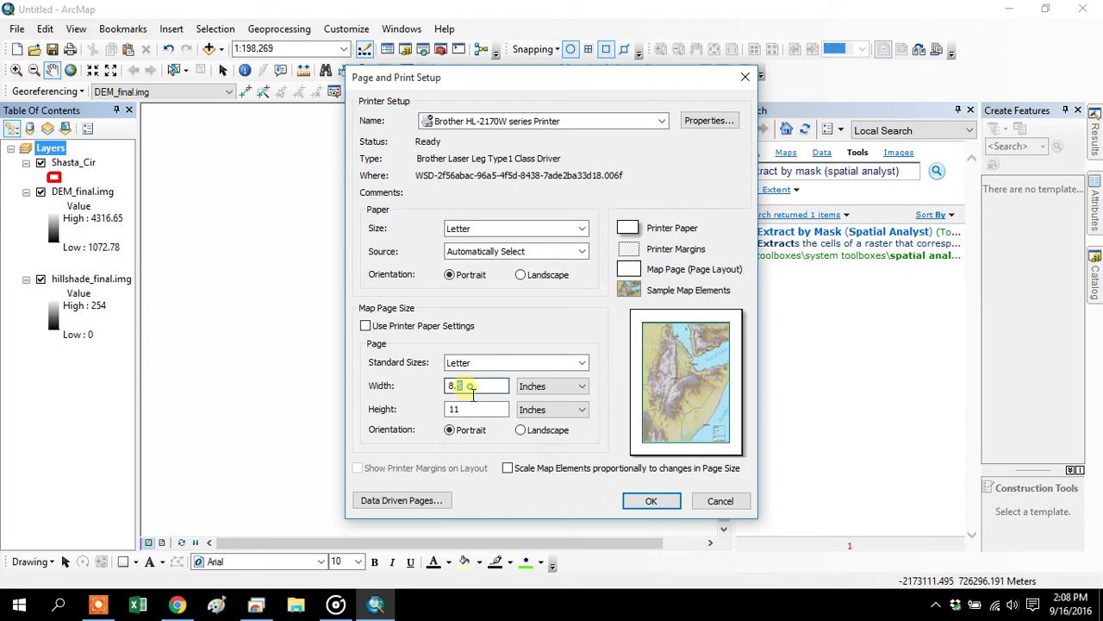
pyautogui.write('11')
pyautogui.click(652, 500)
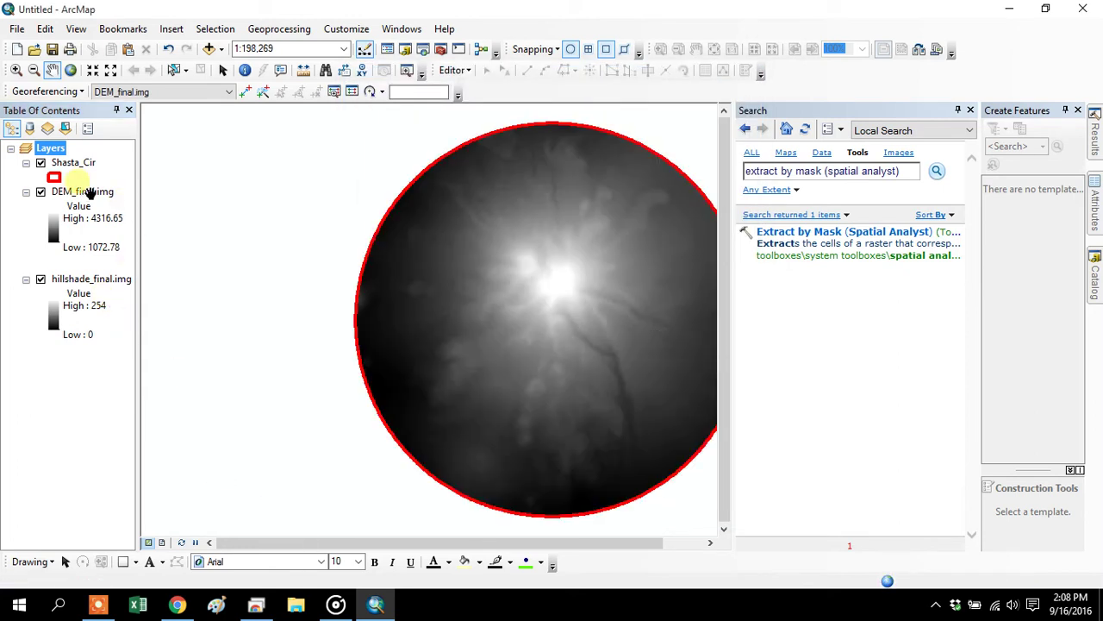
# - Switch to Layout View, widen the map frame, and close the Search and Create Features panels
pyautogui.click(164, 542)
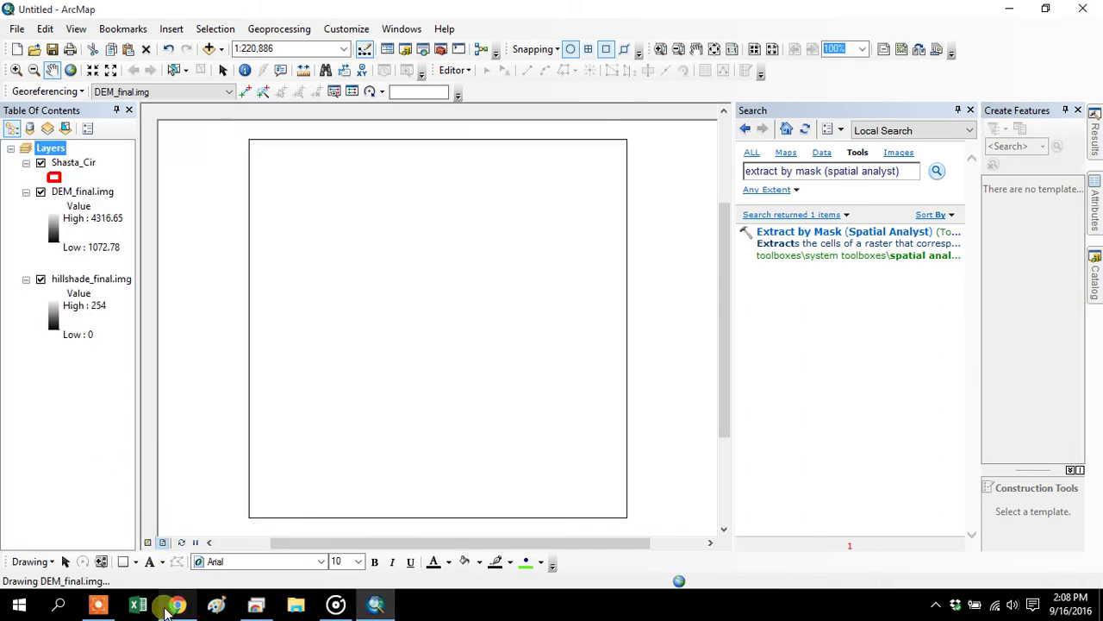
pyautogui.moveTo(855, 506)
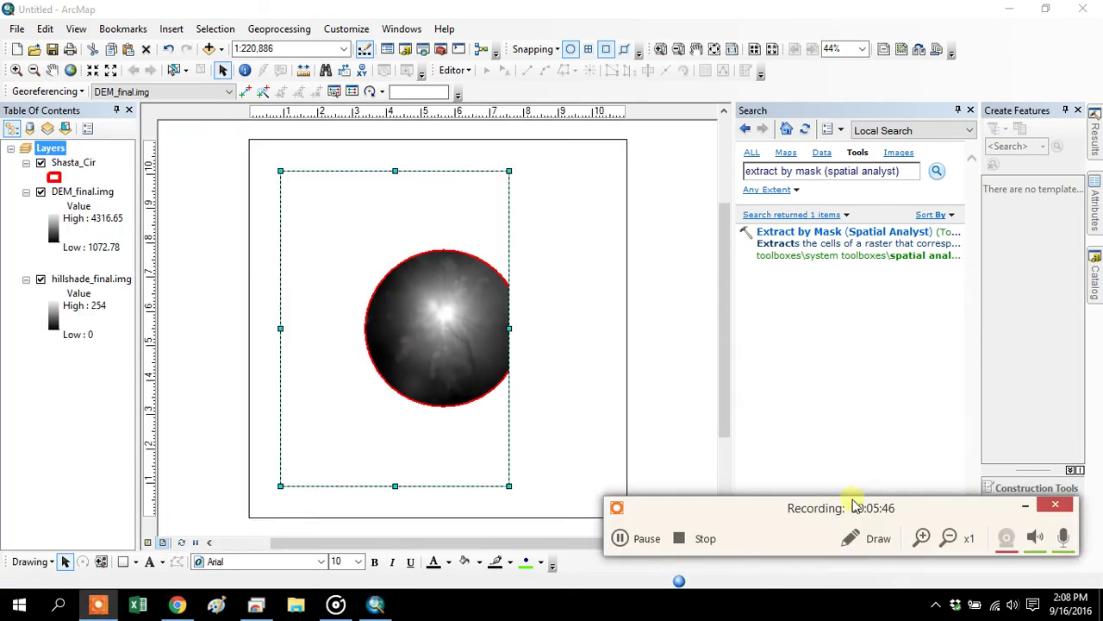
pyautogui.click(642, 539)
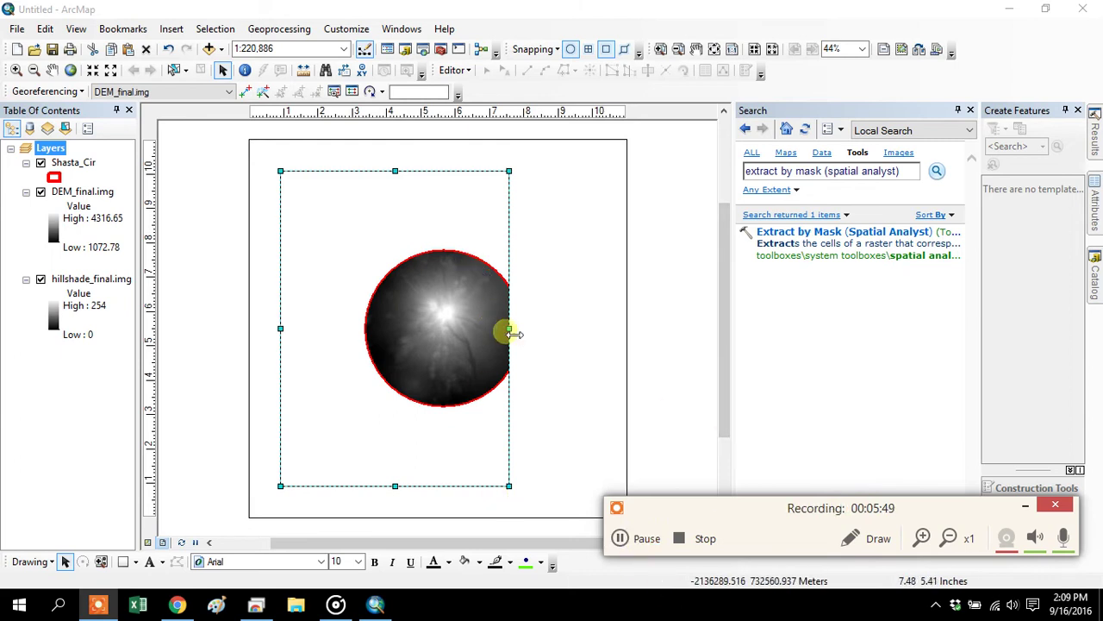
pyautogui.moveTo(512, 329)
pyautogui.mouseDown()
pyautogui.moveTo(507, 321)
pyautogui.moveTo(566, 325)
pyautogui.moveTo(596, 341)
pyautogui.mouseUp()
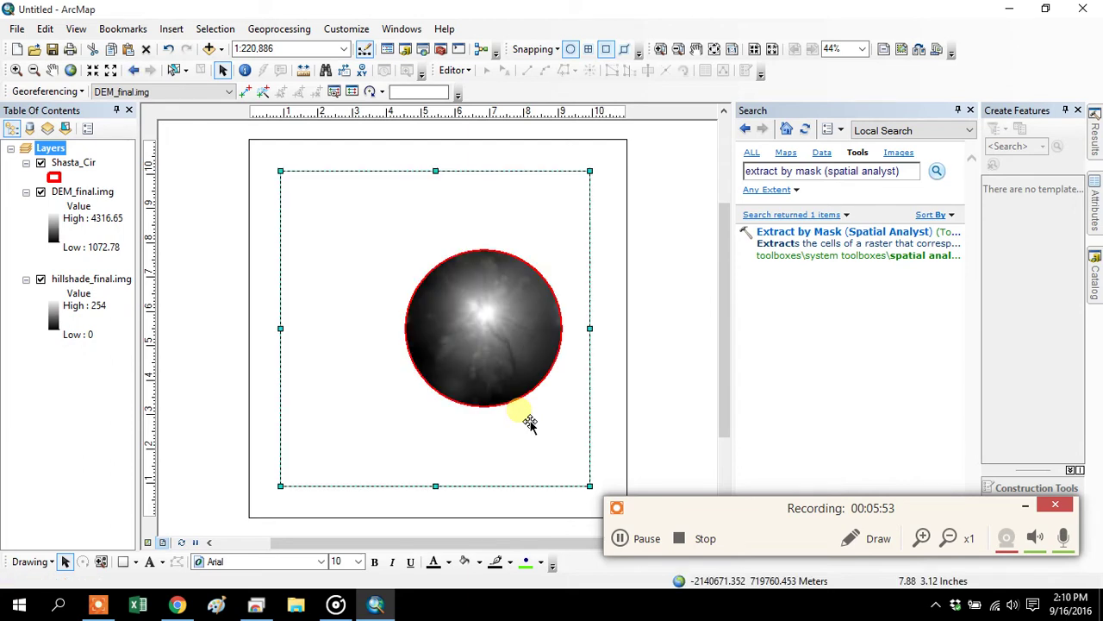
pyautogui.click(969, 111)
pyautogui.click(1077, 110)
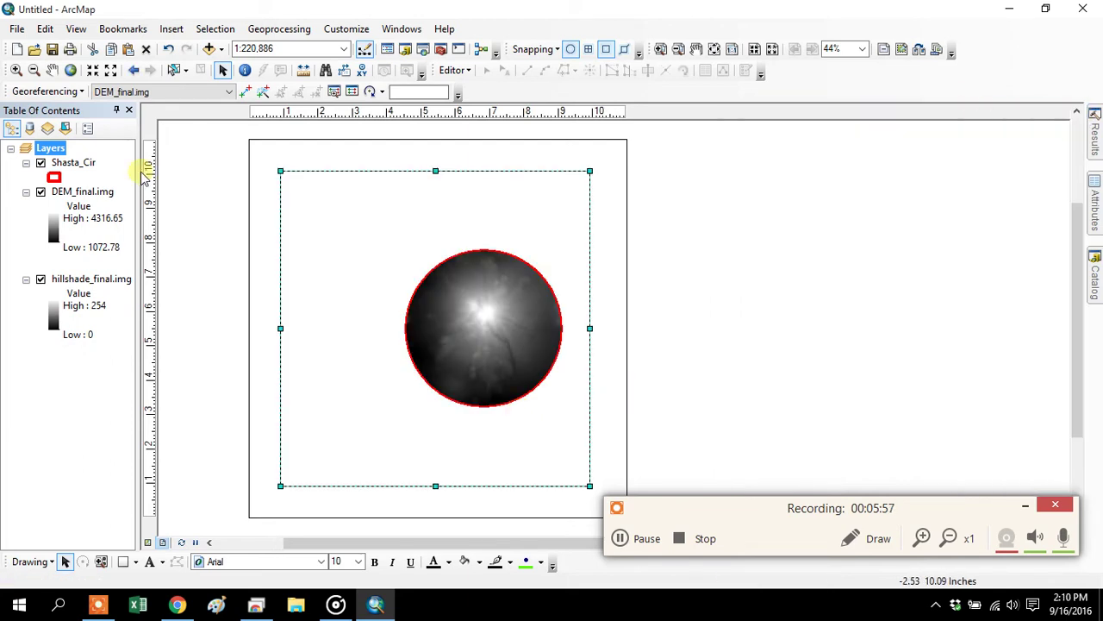
# - Zoom to Shasta_Cir and give DEM_final.img the Elevation #1 colour ramp
pyautogui.rightClick(91, 162)
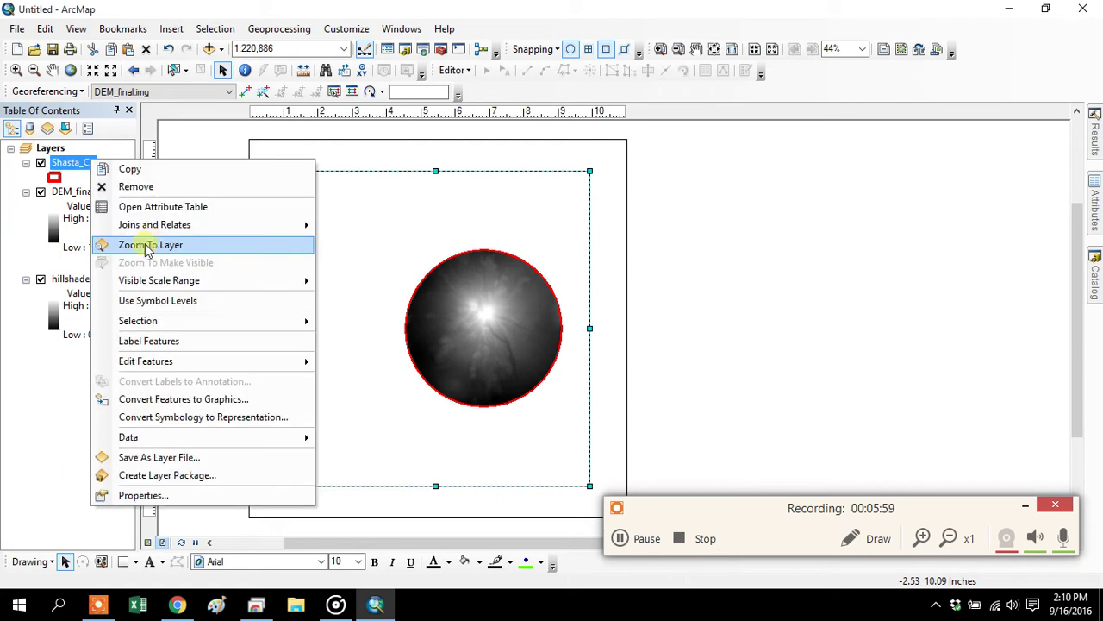
pyautogui.click(147, 248)
pyautogui.rightClick(89, 190)
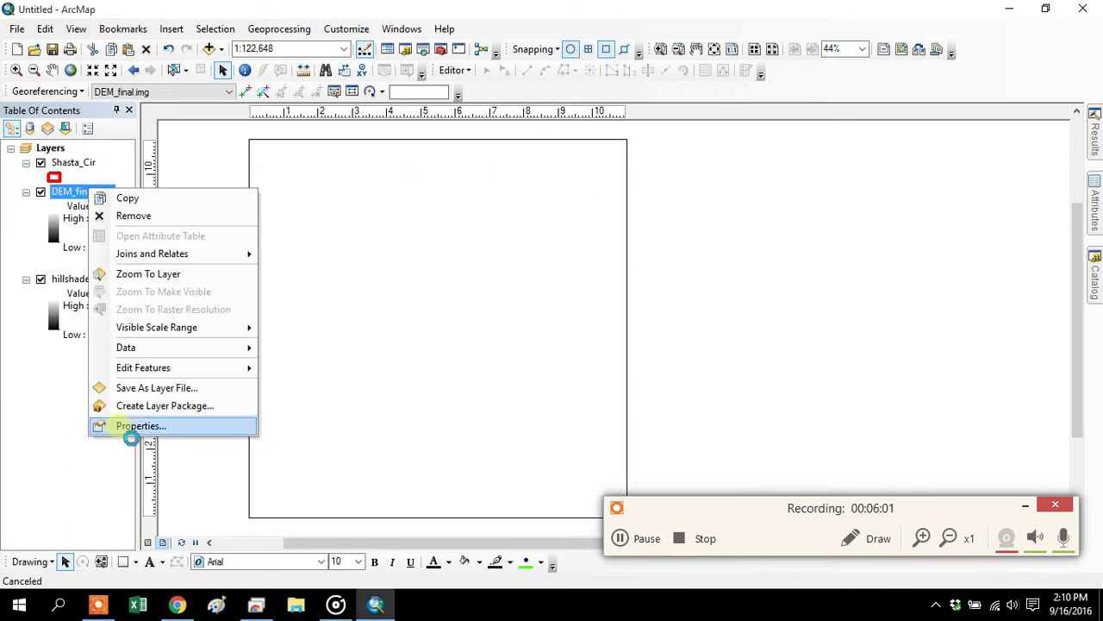
pyautogui.click(130, 428)
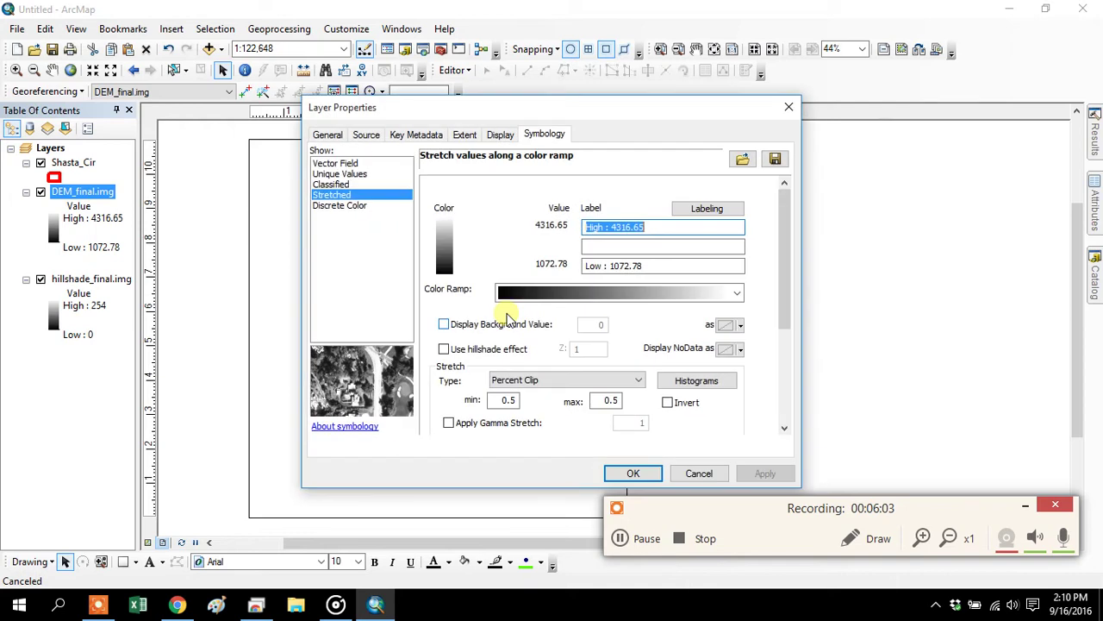
pyautogui.click(738, 294)
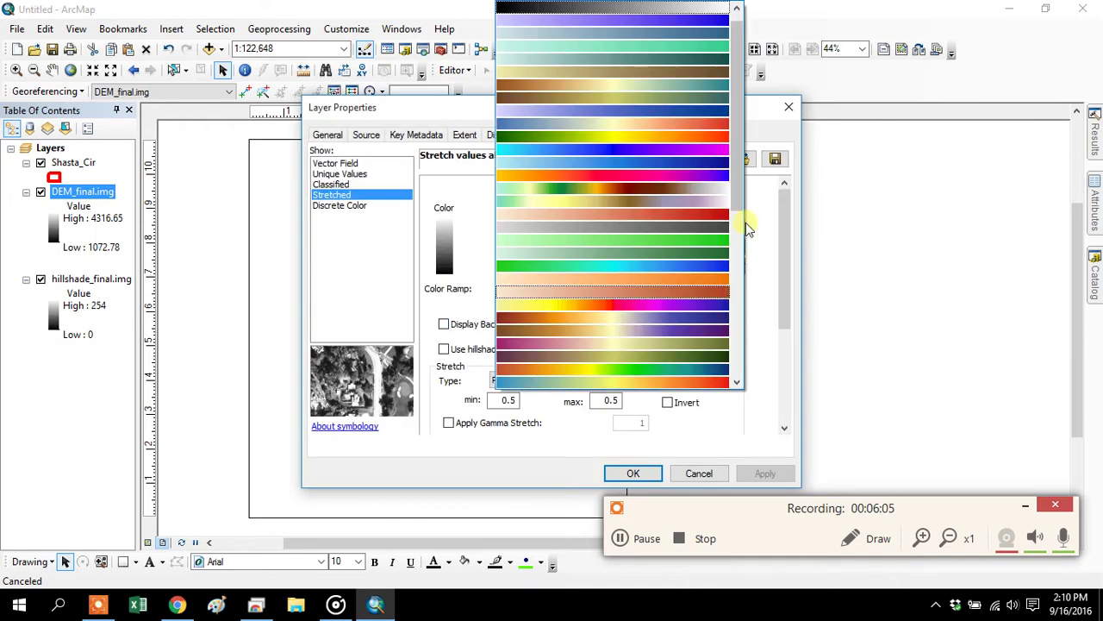
pyautogui.click(761, 312)
pyautogui.rightClick(733, 291)
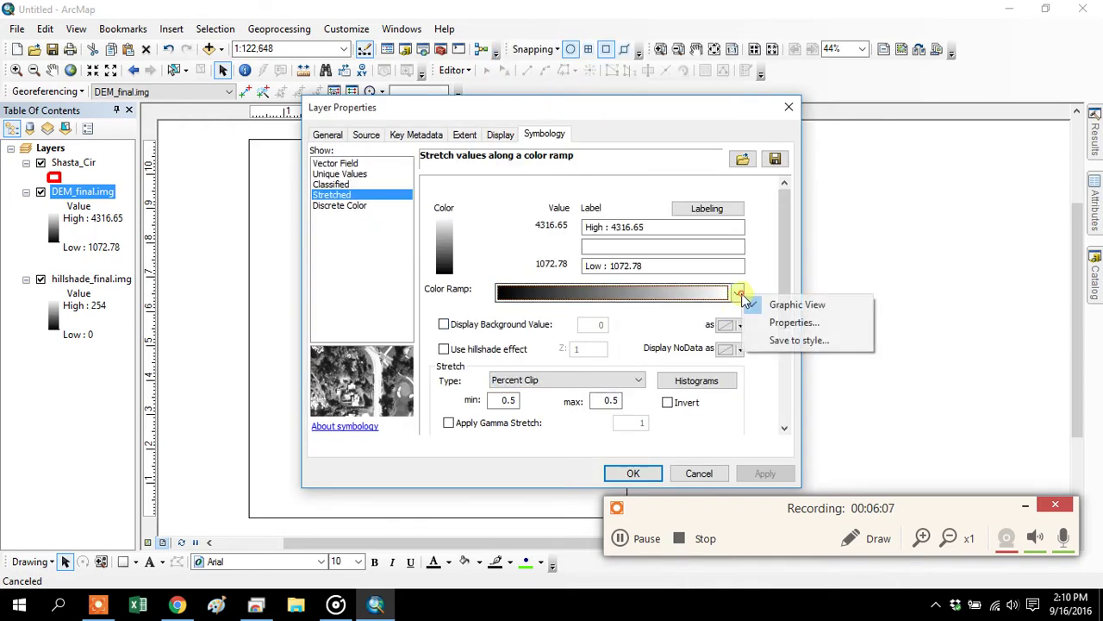
pyautogui.click(758, 298)
pyautogui.click(738, 295)
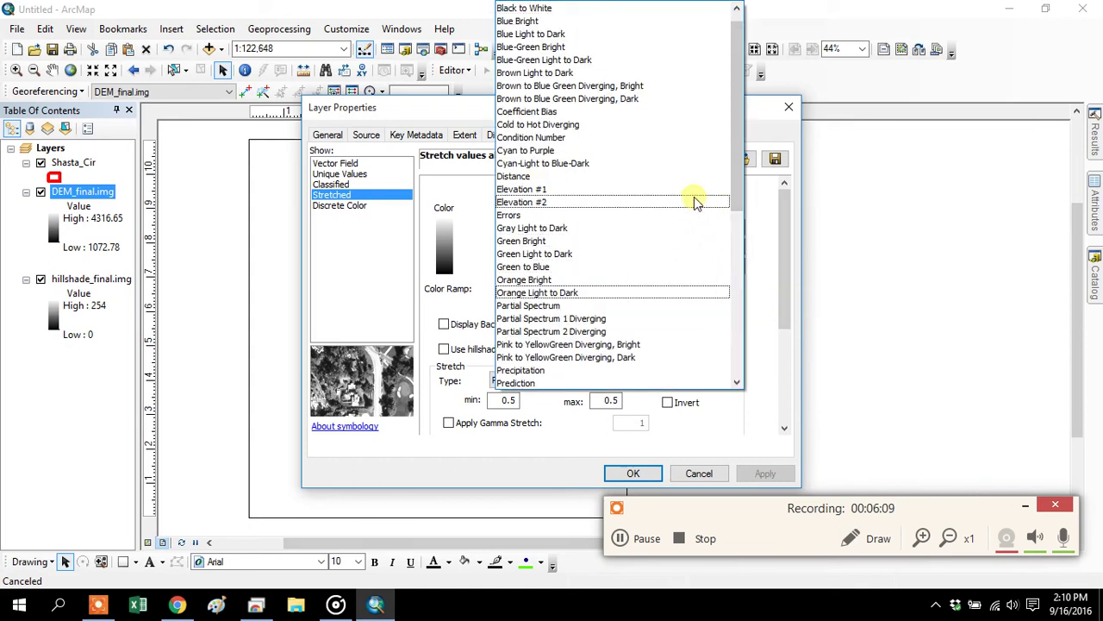
pyautogui.click(693, 192)
# - Set the DEM_final.img display transparency to 45%
pyautogui.click(500, 135)
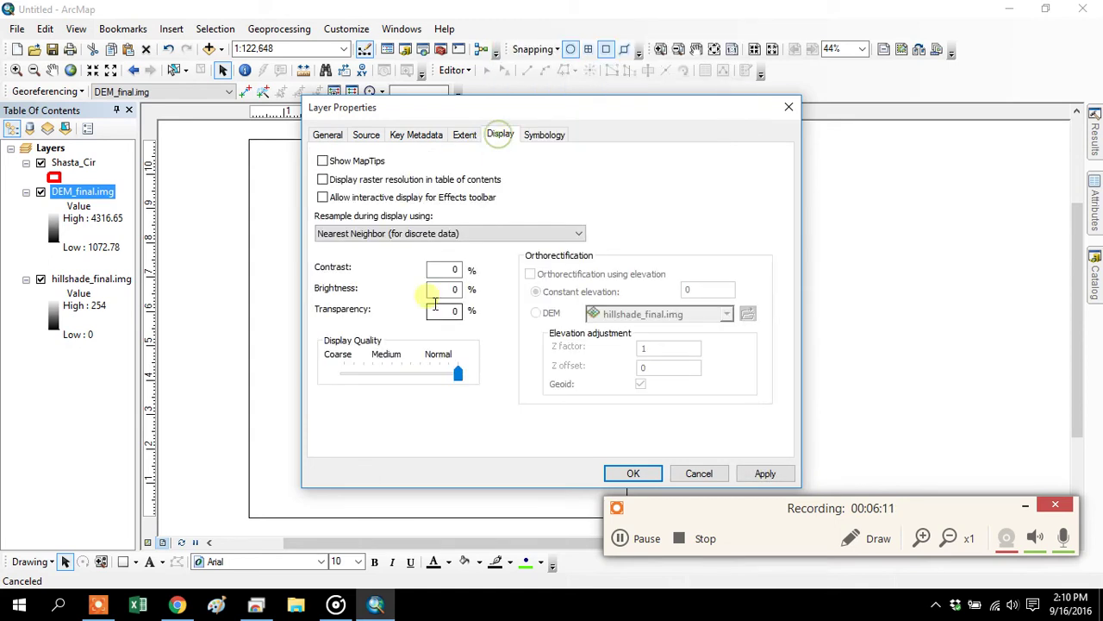
pyautogui.doubleClick(446, 310)
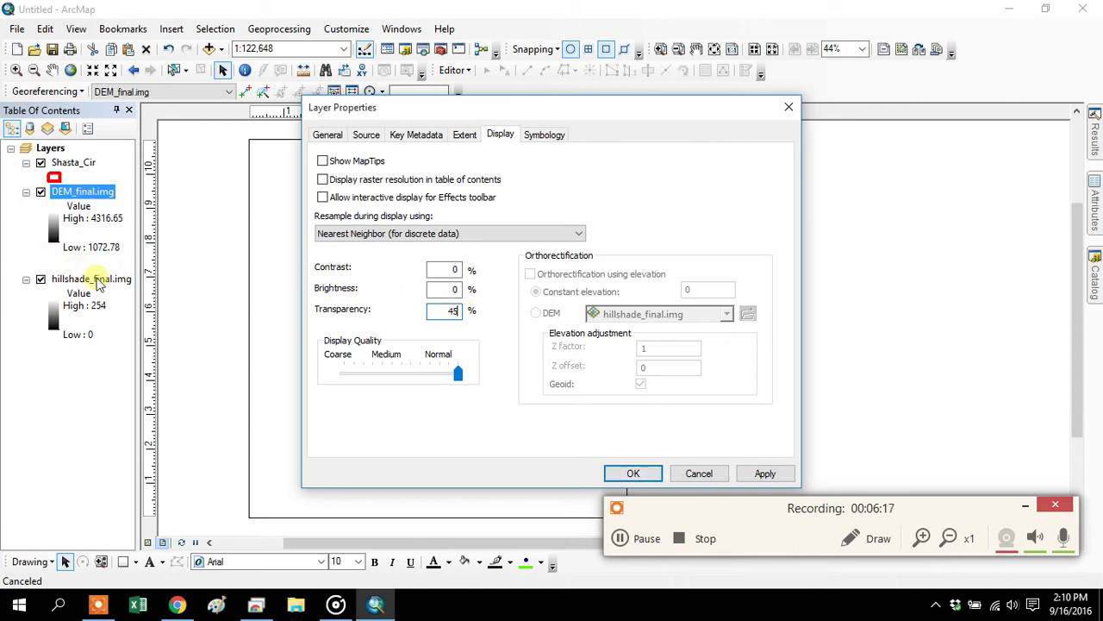
pyautogui.click(636, 469)
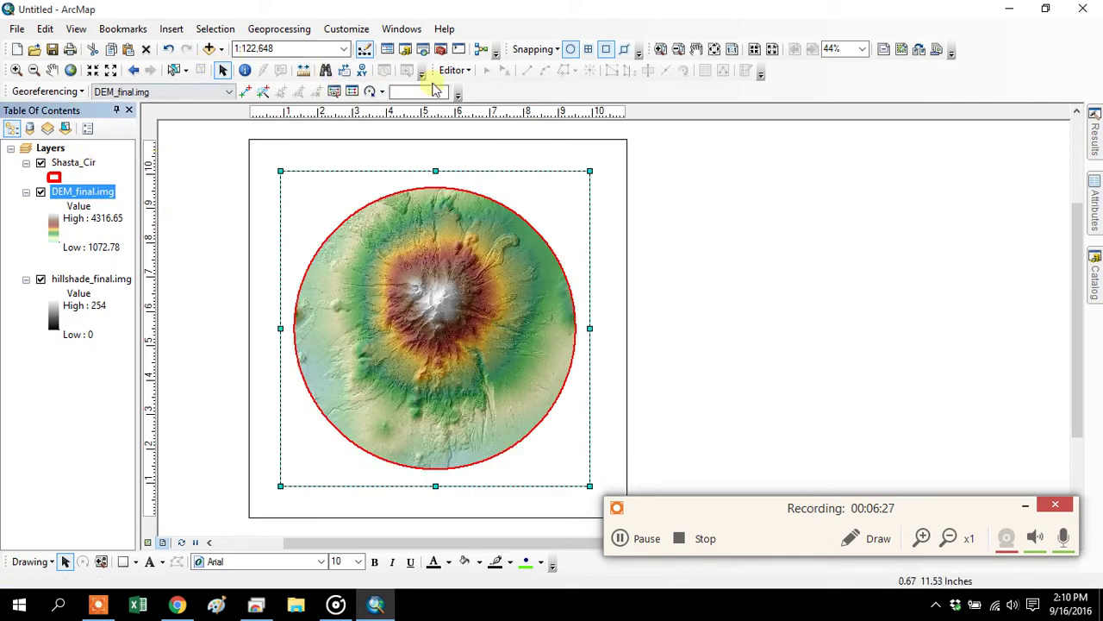
# - Fit the whole page, then enter 'Mount Shasta' as document title and the author's name
pyautogui.click(714, 49)
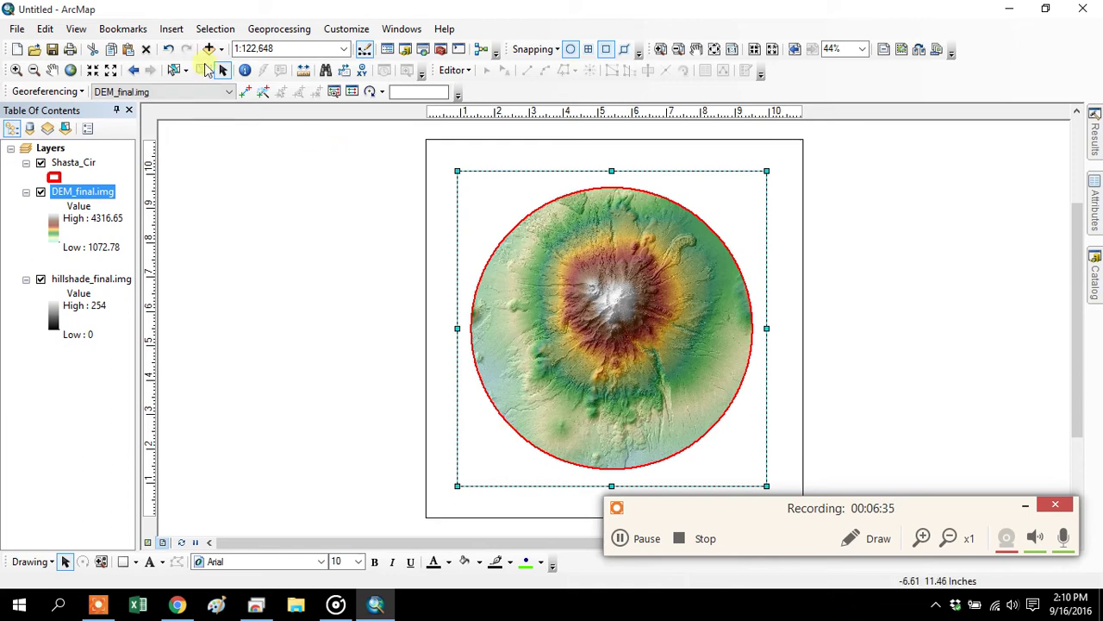
pyautogui.click(17, 31)
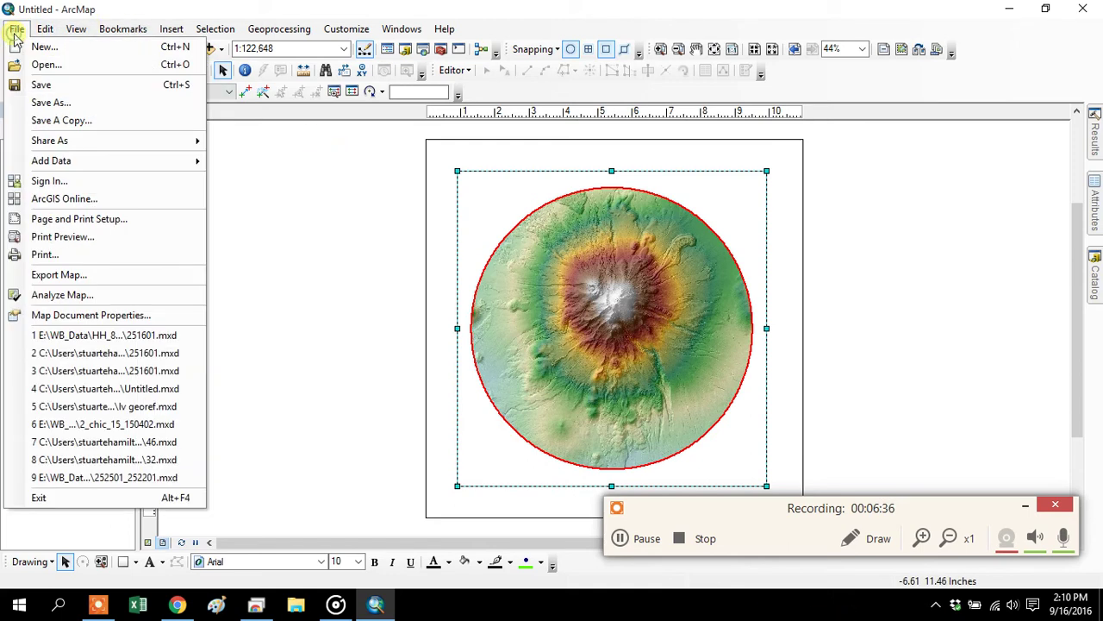
pyautogui.click(65, 319)
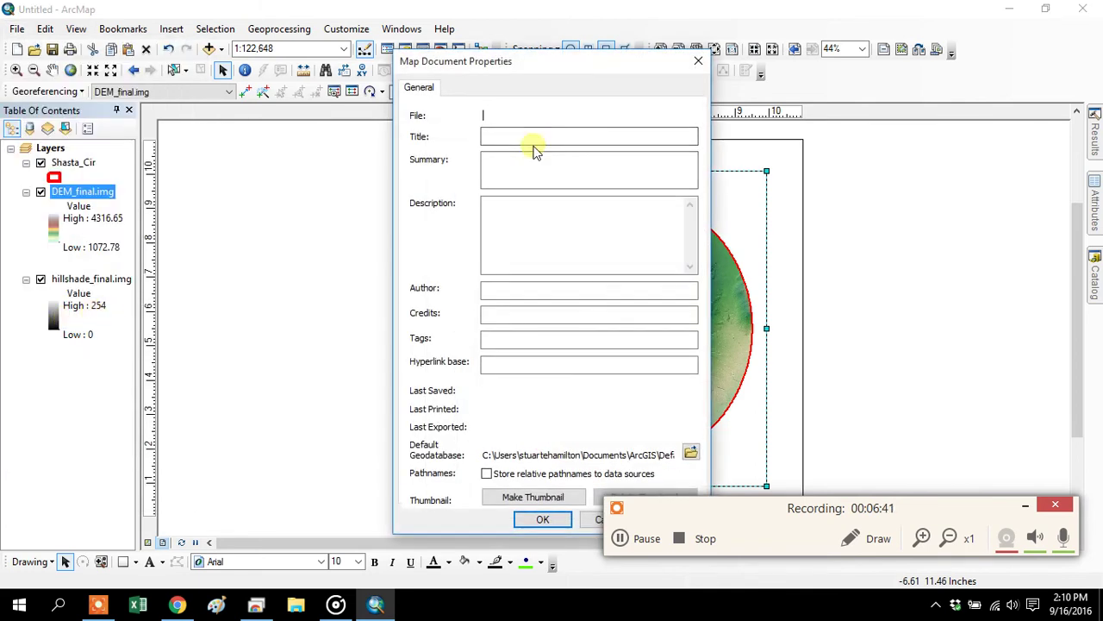
pyautogui.click(530, 139)
pyautogui.click(511, 289)
pyautogui.write('Stuart E. Hamilton')
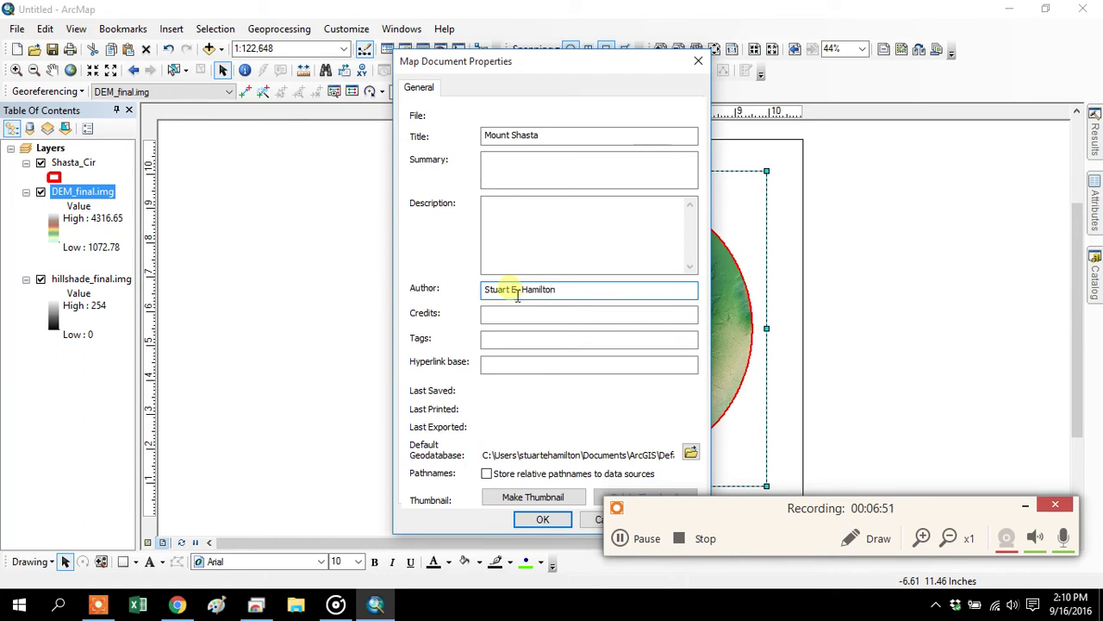
pyautogui.click(526, 521)
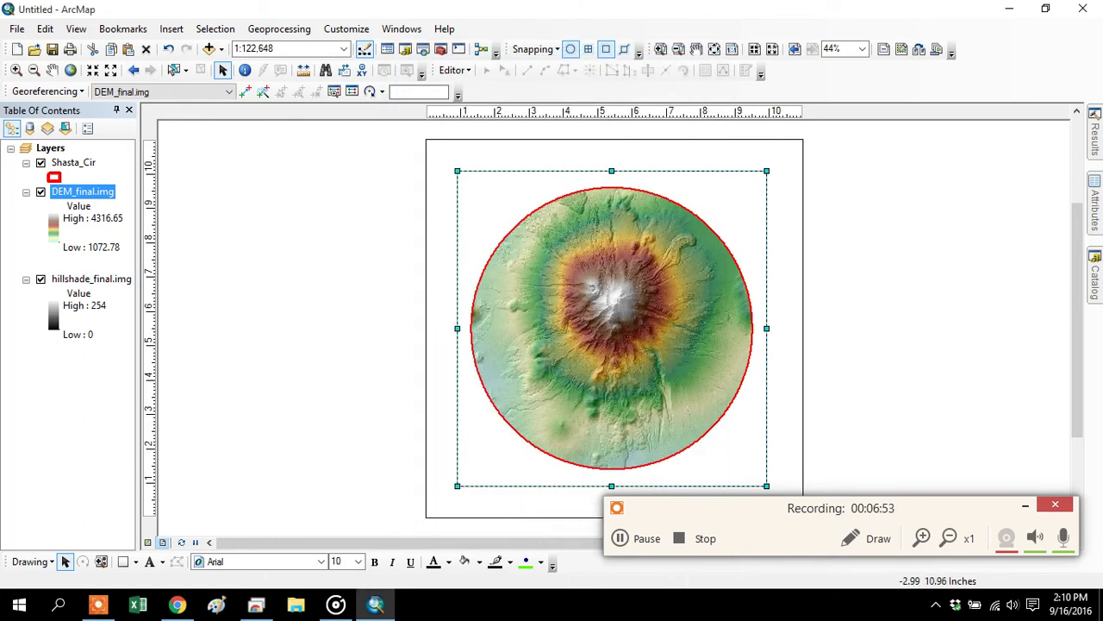
# - Insert the Mount Shasta title, style it 28 pt bold, and move it top-left
pyautogui.click(172, 29)
pyautogui.click(191, 67)
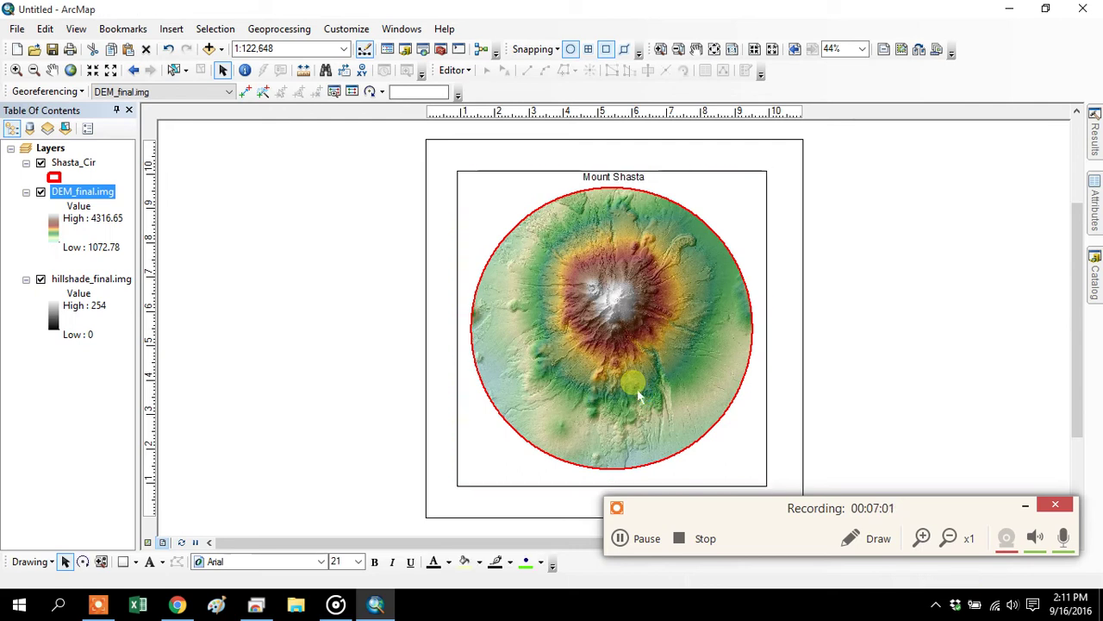
pyautogui.doubleClick(633, 178)
pyautogui.click(635, 406)
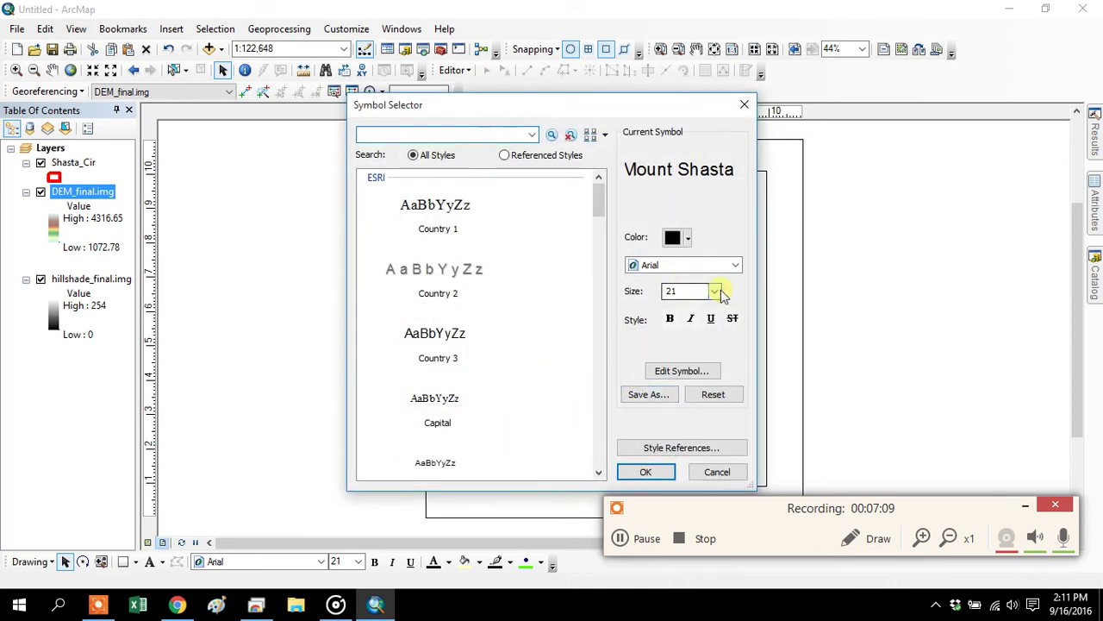
pyautogui.click(714, 291)
pyautogui.click(685, 372)
pyautogui.click(670, 319)
pyautogui.click(661, 465)
pyautogui.click(558, 437)
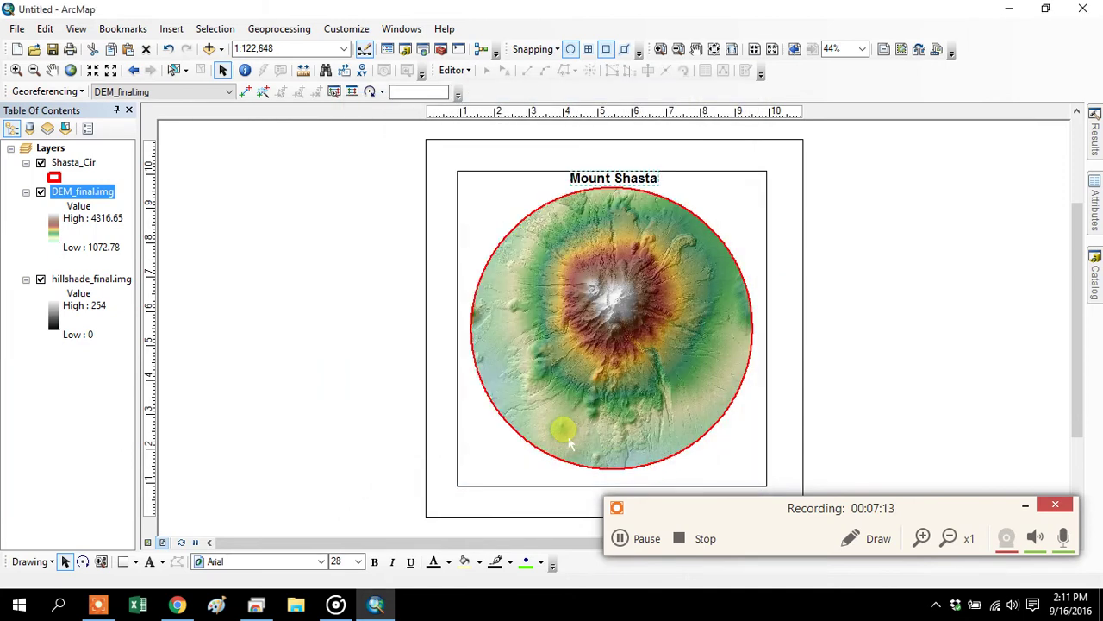
pyautogui.hotkey('ctrl', 'c')
pyautogui.hotkey('ctrl', 'v')
pyautogui.moveTo(603, 178); pyautogui.dragTo(513, 185)
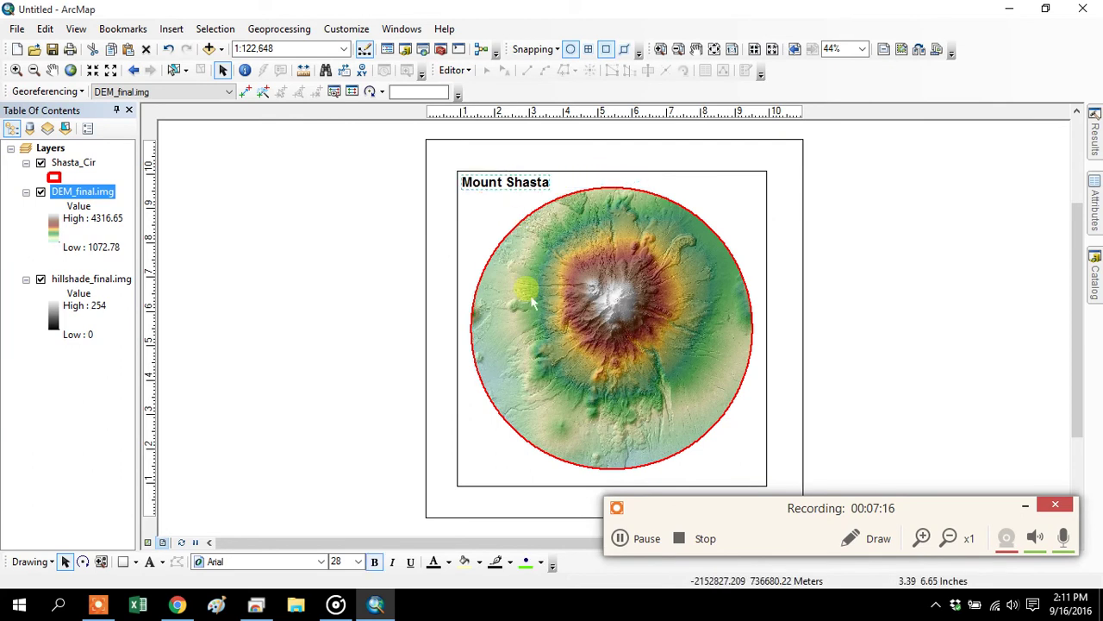
# - Add an ESRI North 6 north arrow at the map's lower right
pyautogui.click(169, 29)
pyautogui.click(178, 161)
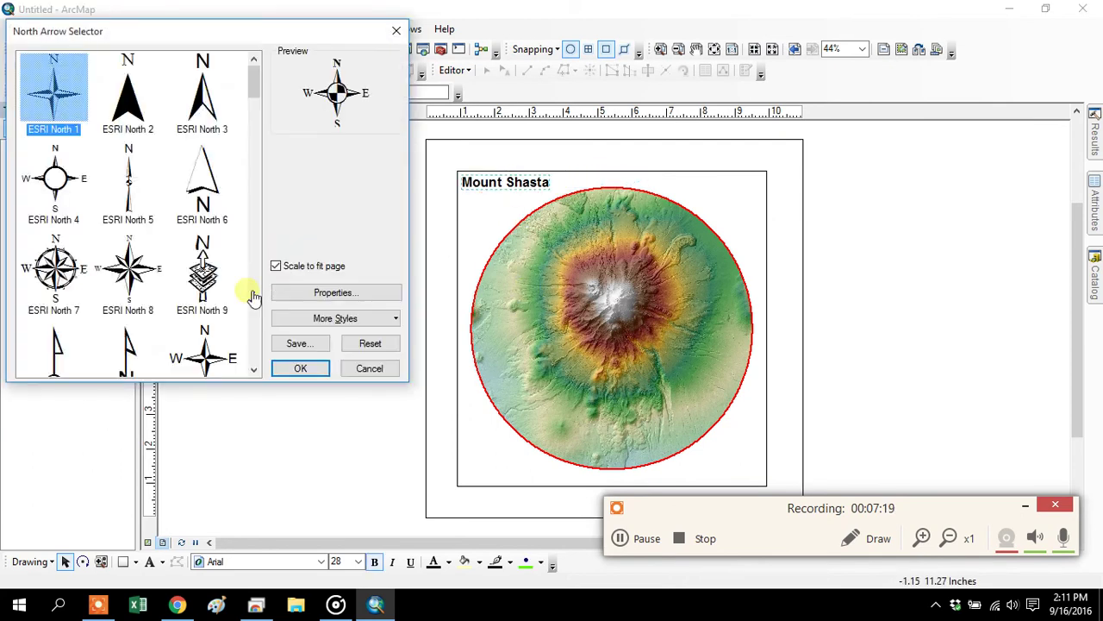
pyautogui.doubleClick(185, 180)
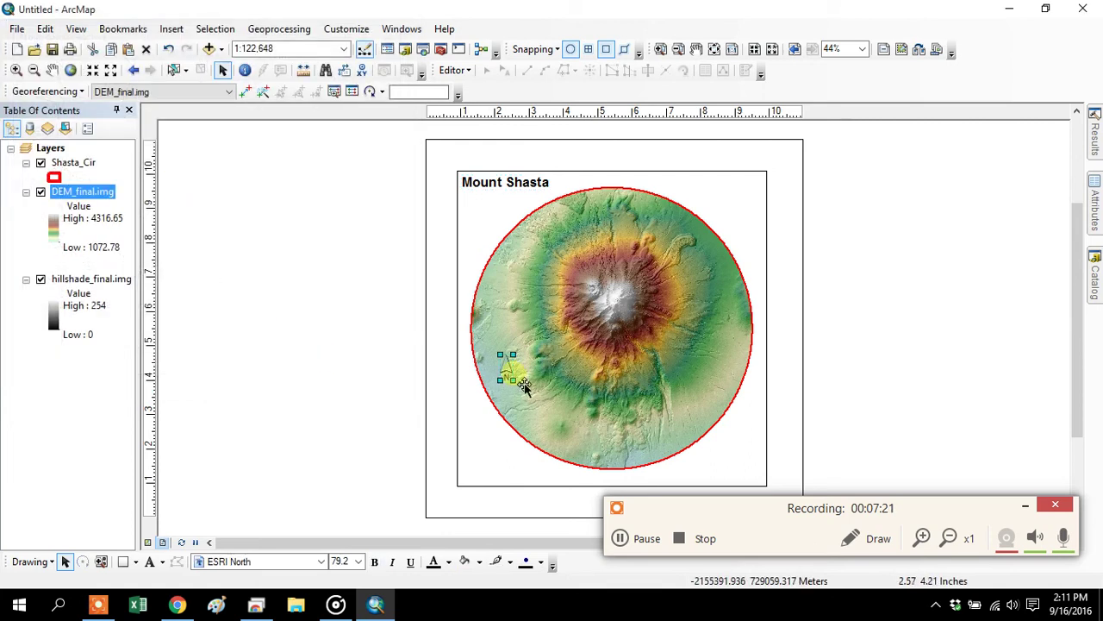
pyautogui.moveTo(606, 414); pyautogui.dragTo(747, 420)
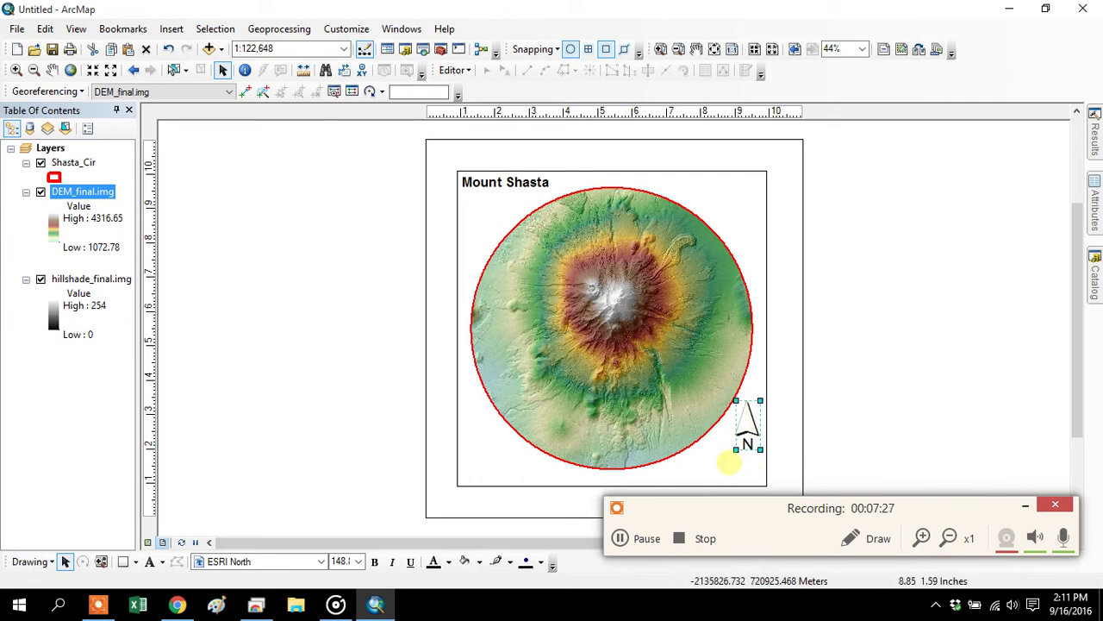
# - Insert a scale bar and set its division units to Kilometers
pyautogui.click(171, 28)
pyautogui.click(220, 178)
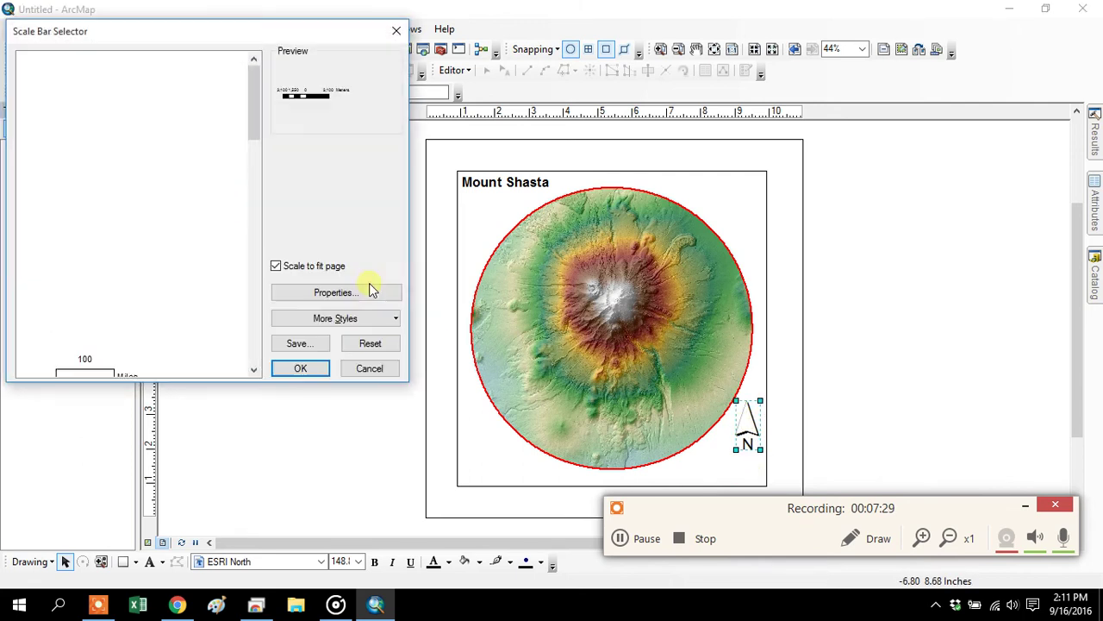
pyautogui.doubleClick(97, 372)
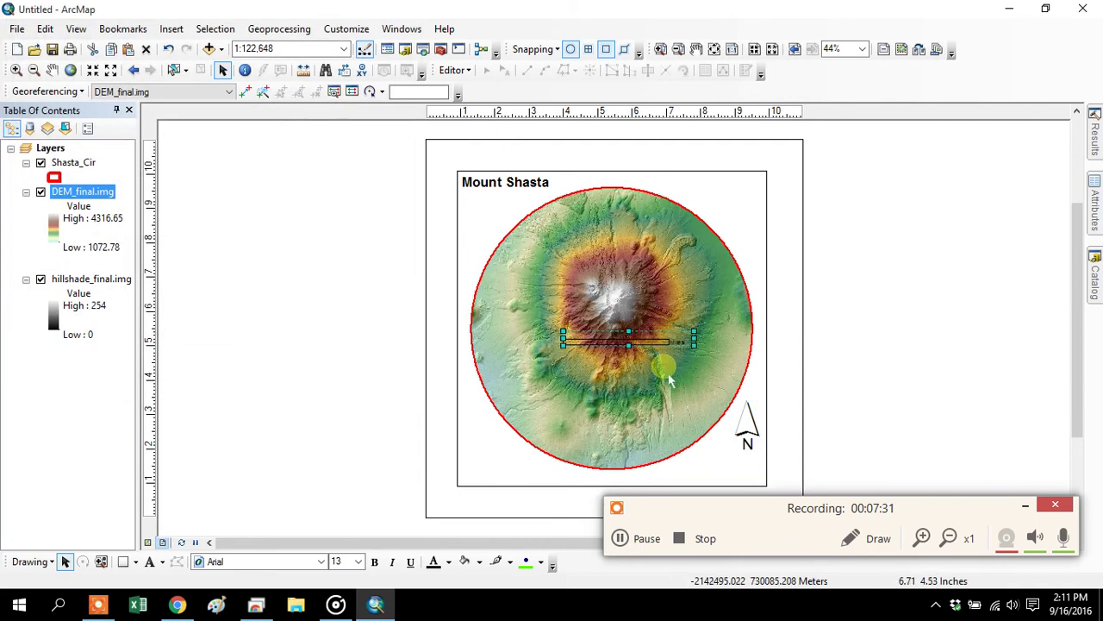
pyautogui.moveTo(962, 285); pyautogui.dragTo(960, 279)
pyautogui.doubleClick(951, 276)
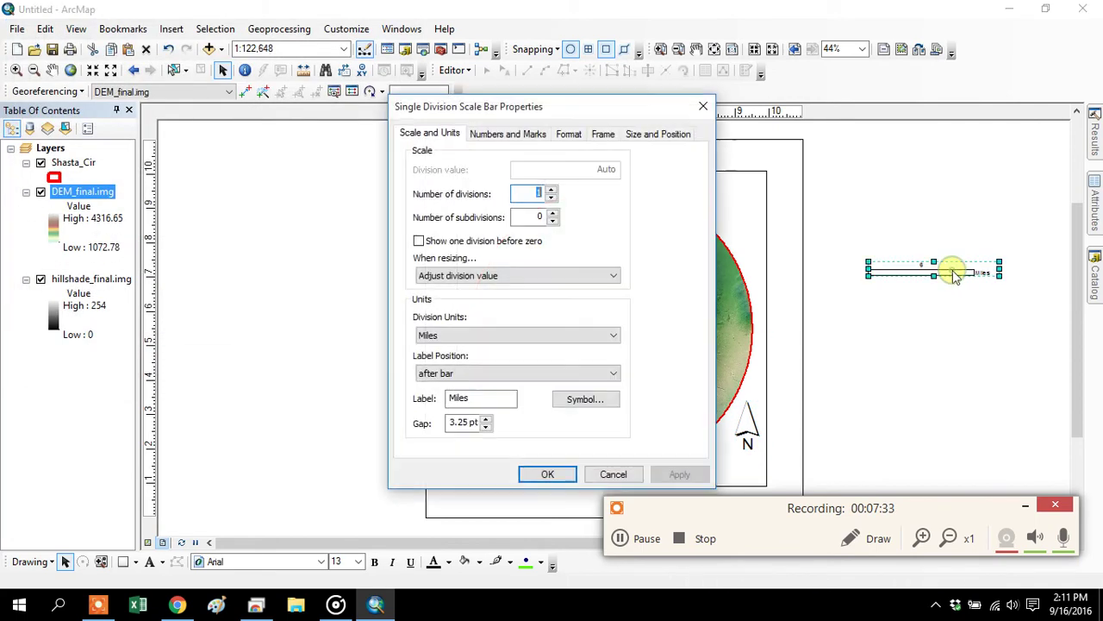
pyautogui.click(571, 334)
pyautogui.click(545, 402)
pyautogui.click(678, 476)
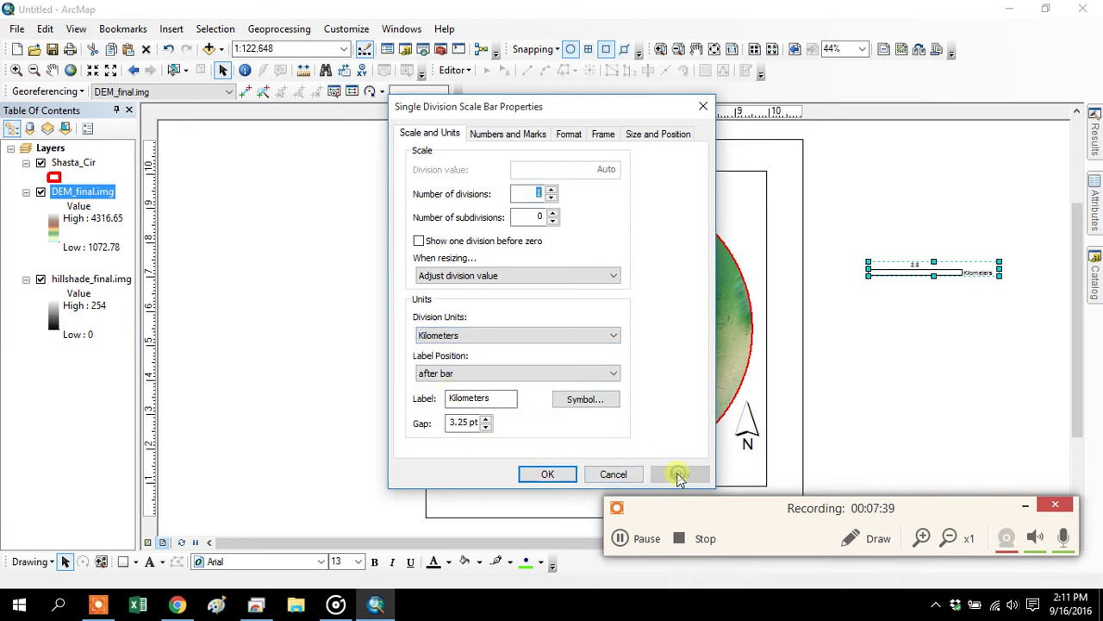
# - Change the scale bar's unit label to 'km'
pyautogui.click(517, 134)
pyautogui.click(560, 136)
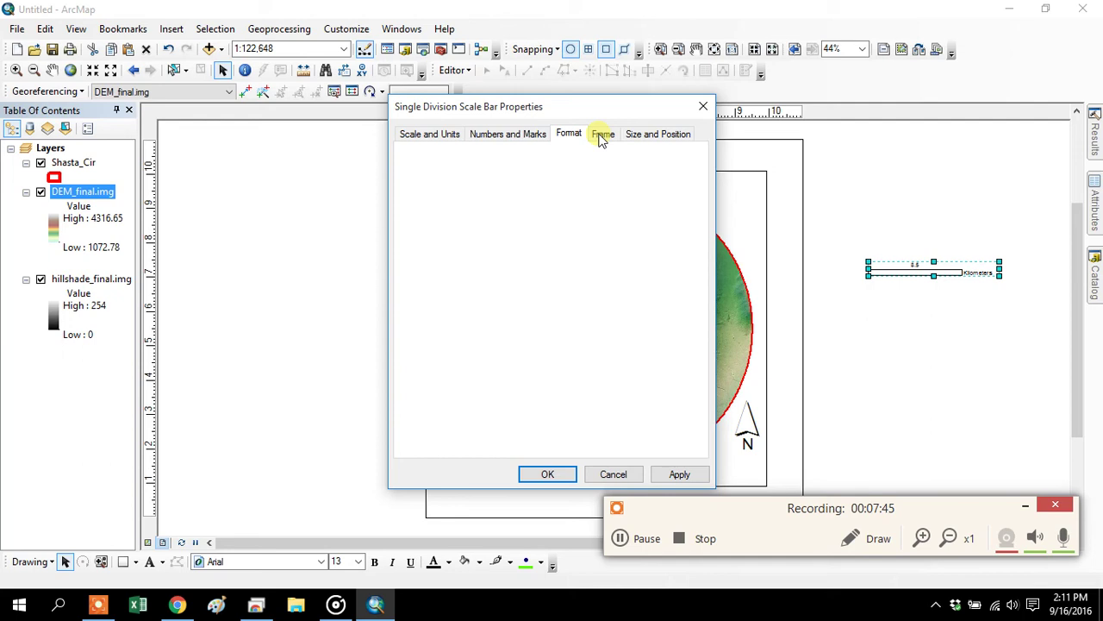
pyautogui.click(448, 135)
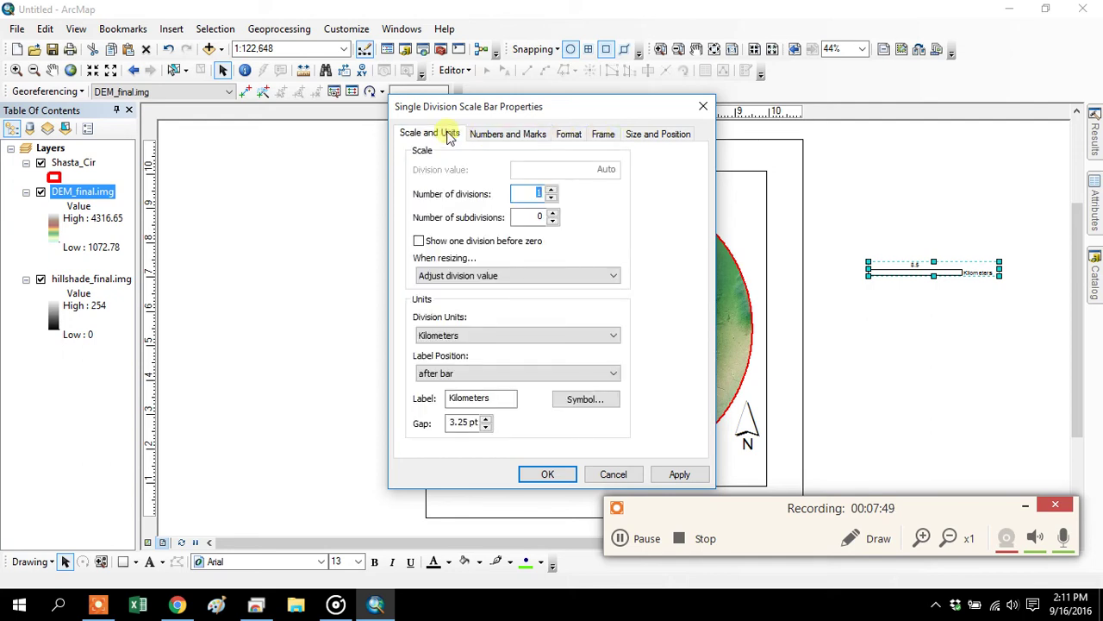
pyautogui.moveTo(505, 399); pyautogui.dragTo(420, 407)
pyautogui.write('km')
pyautogui.click(546, 476)
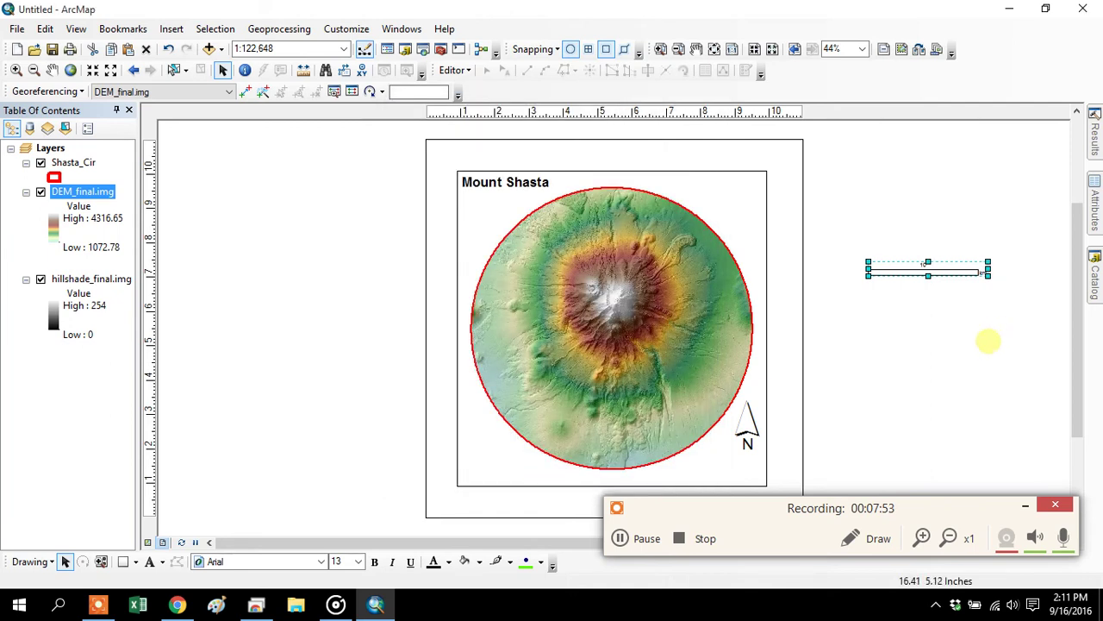
# - Move the scale bar to the map frame's bottom and stretch it to read 10 km
pyautogui.moveTo(948, 274); pyautogui.dragTo(722, 479)
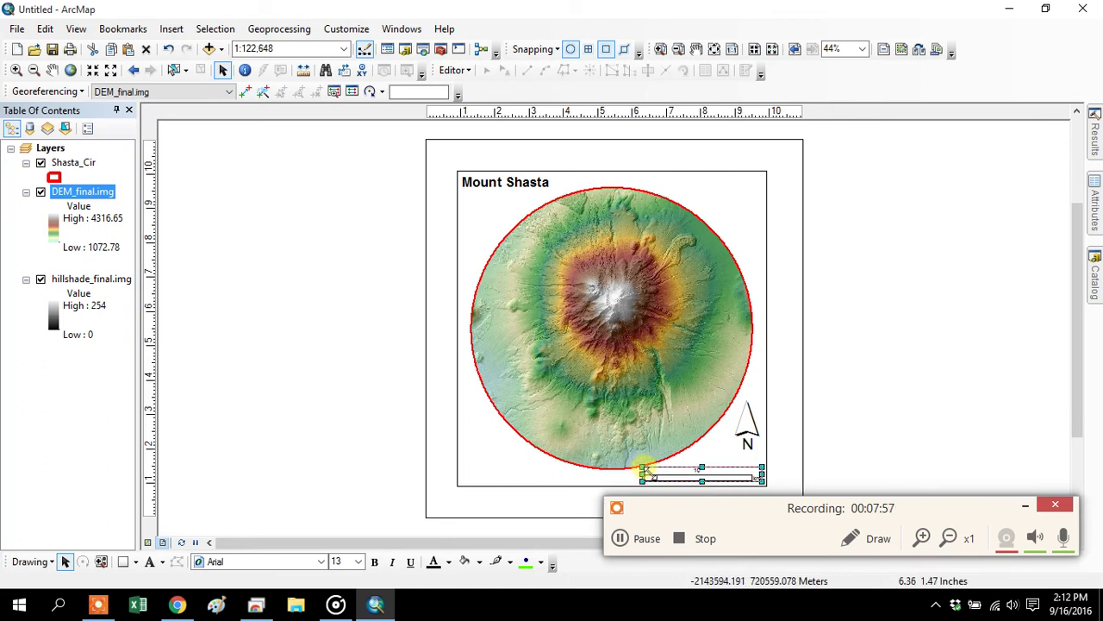
pyautogui.click(614, 348)
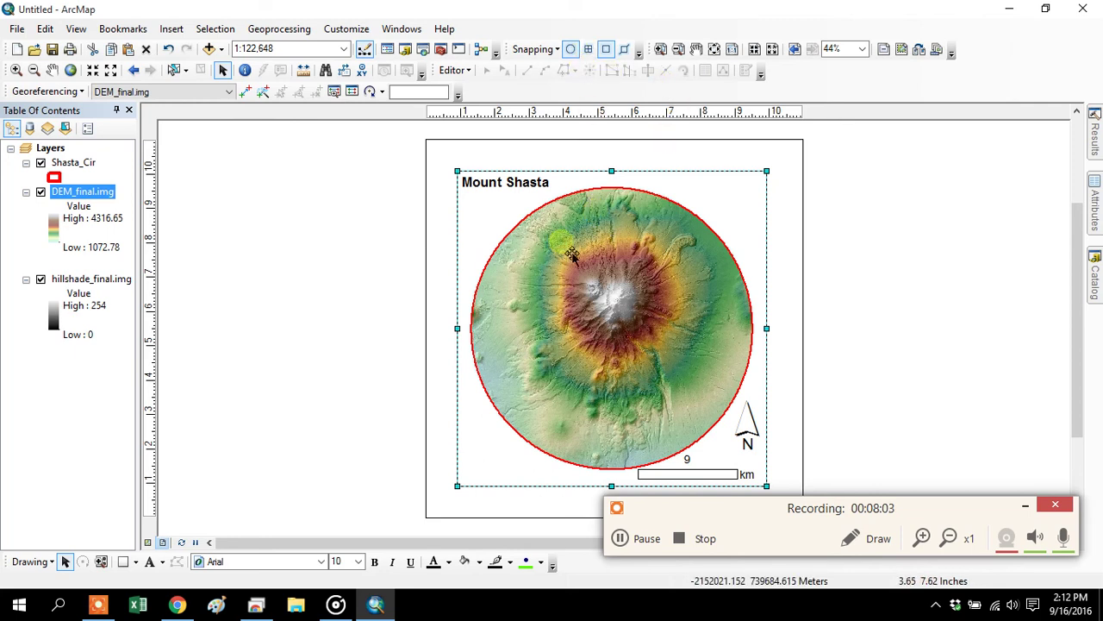
pyautogui.click(464, 448)
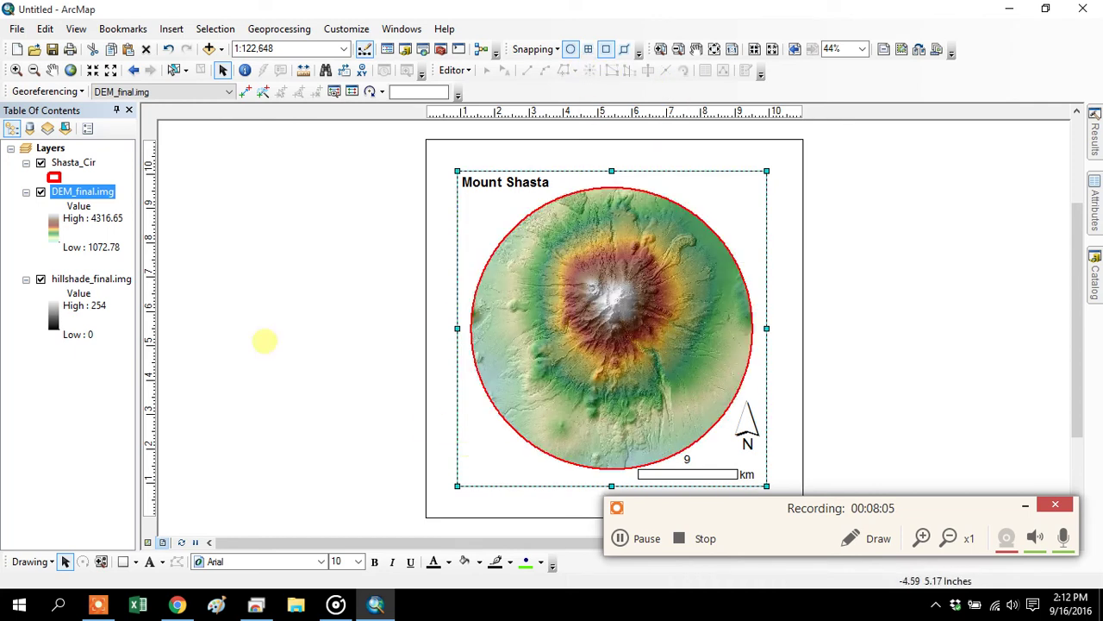
pyautogui.click(255, 243)
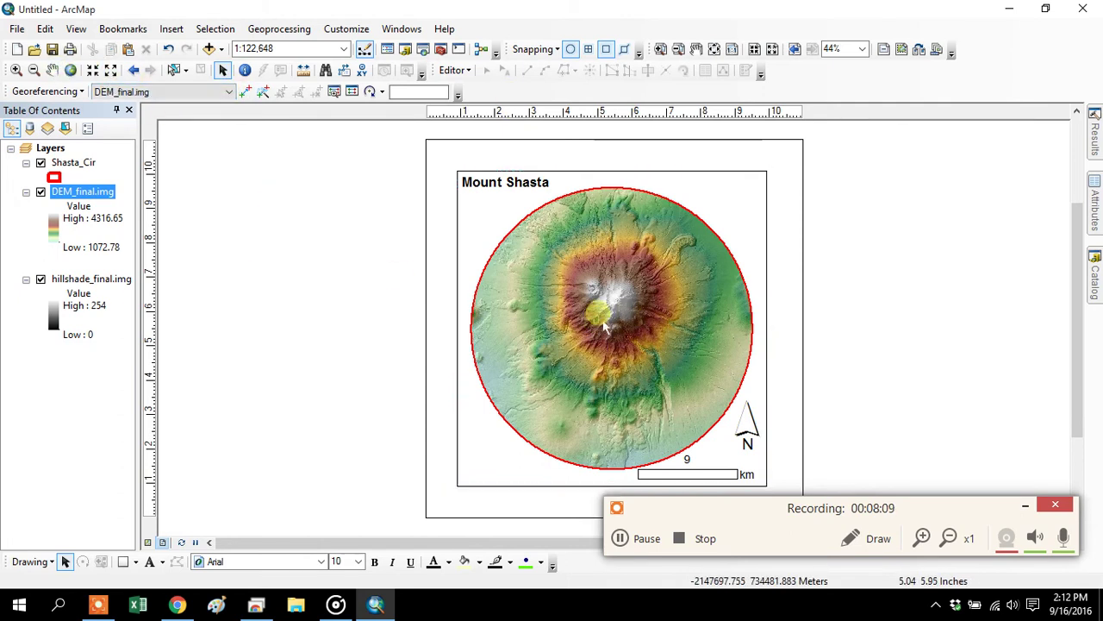
pyautogui.click(501, 278)
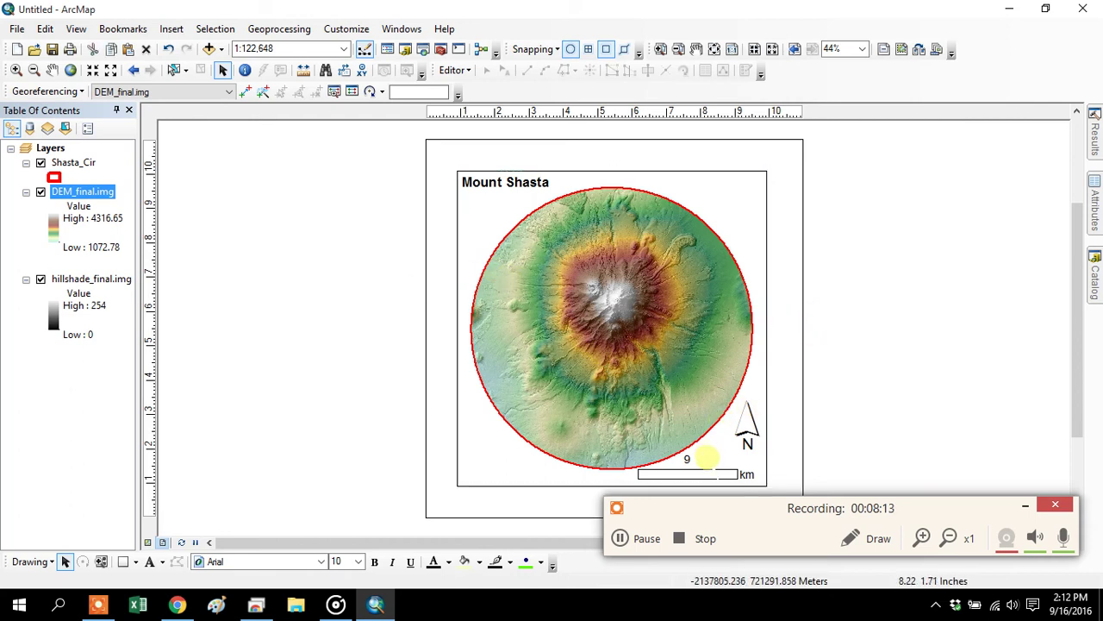
pyautogui.click(714, 472)
pyautogui.moveTo(639, 468); pyautogui.dragTo(632, 468)
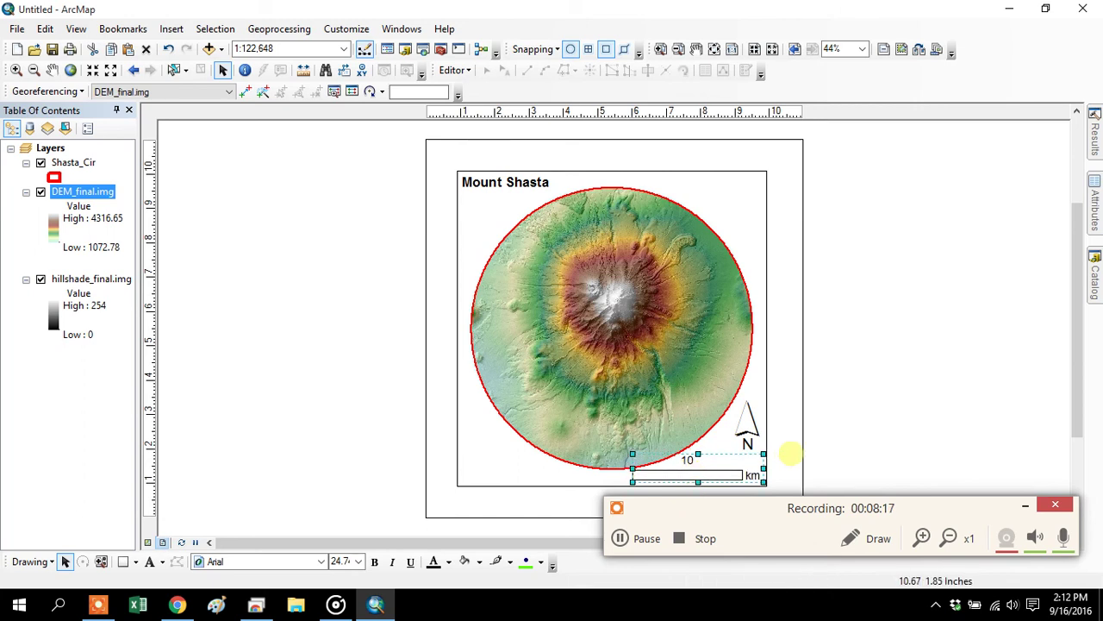
# - Right-align the north arrow and scale bar, then deselect them
pyautogui.click(743, 431)
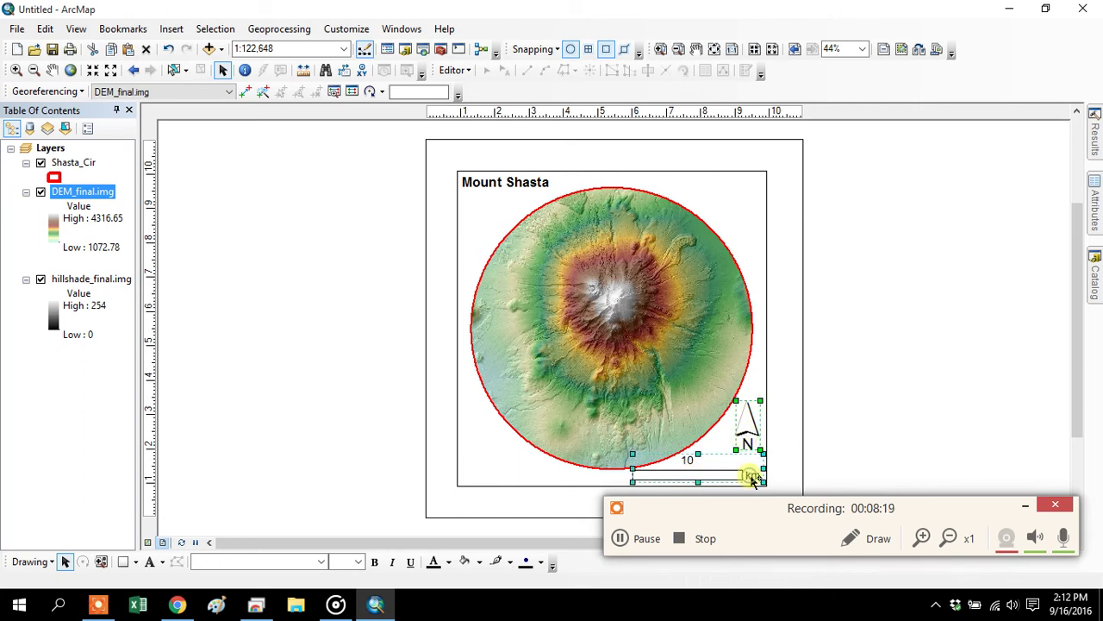
pyautogui.rightClick(729, 472)
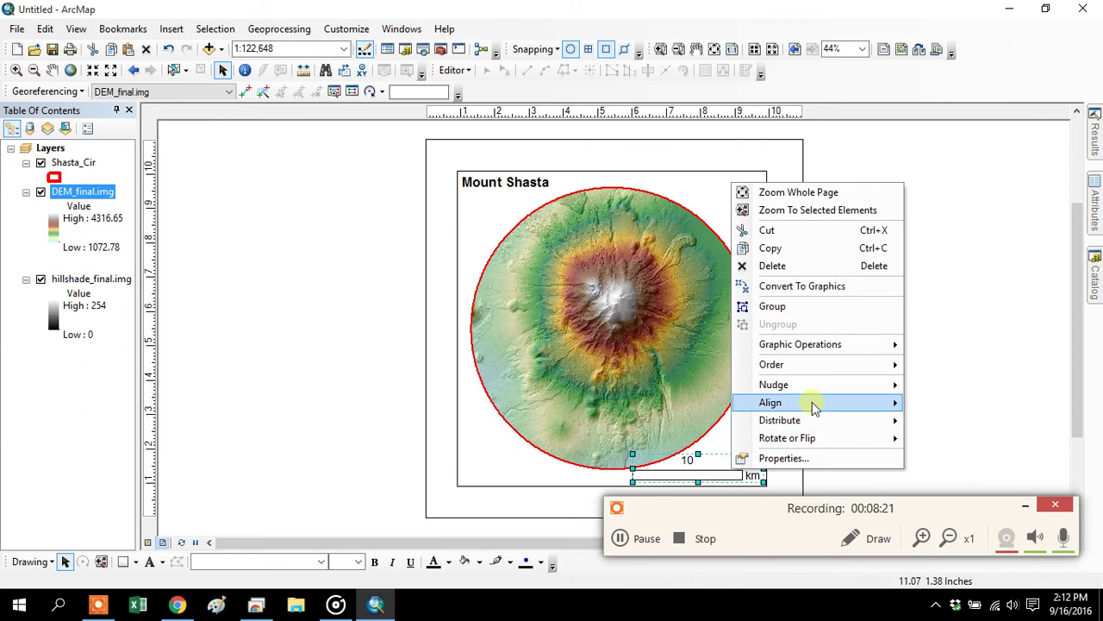
pyautogui.moveTo(813, 402)
pyautogui.click(974, 459)
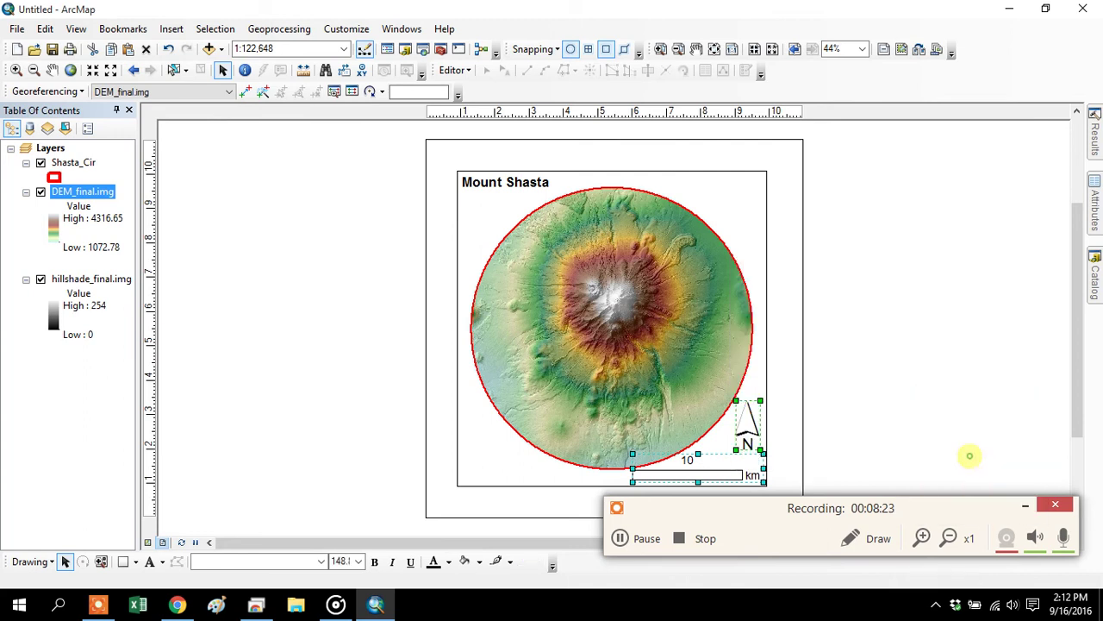
pyautogui.click(913, 387)
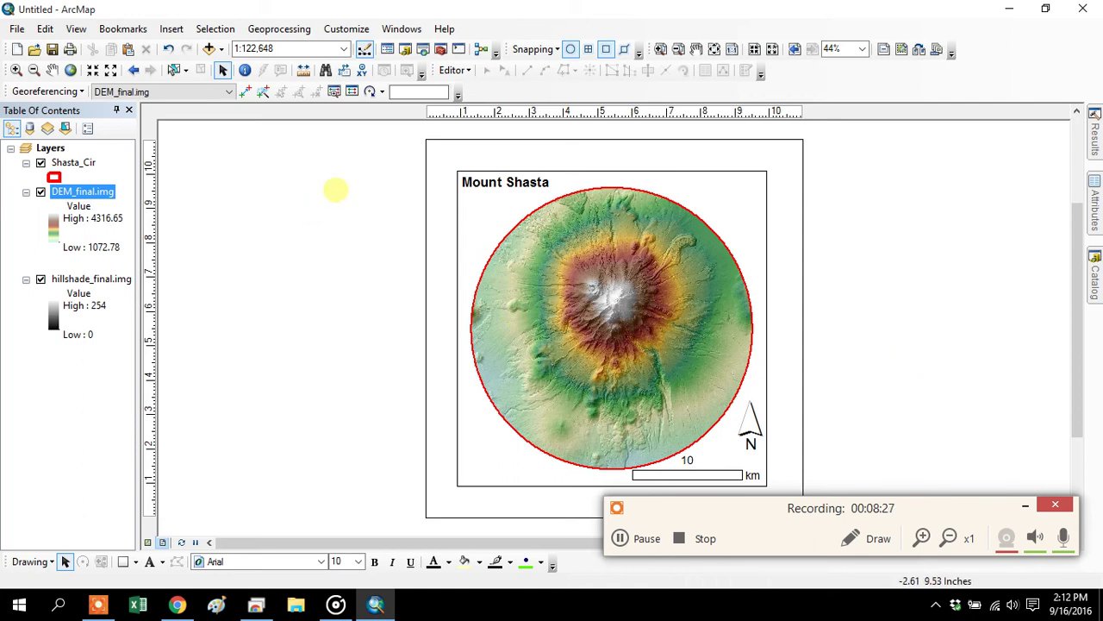
# - Insert a text element with the author's name and e-mail, placed under the title
pyautogui.click(171, 29)
pyautogui.click(298, 274)
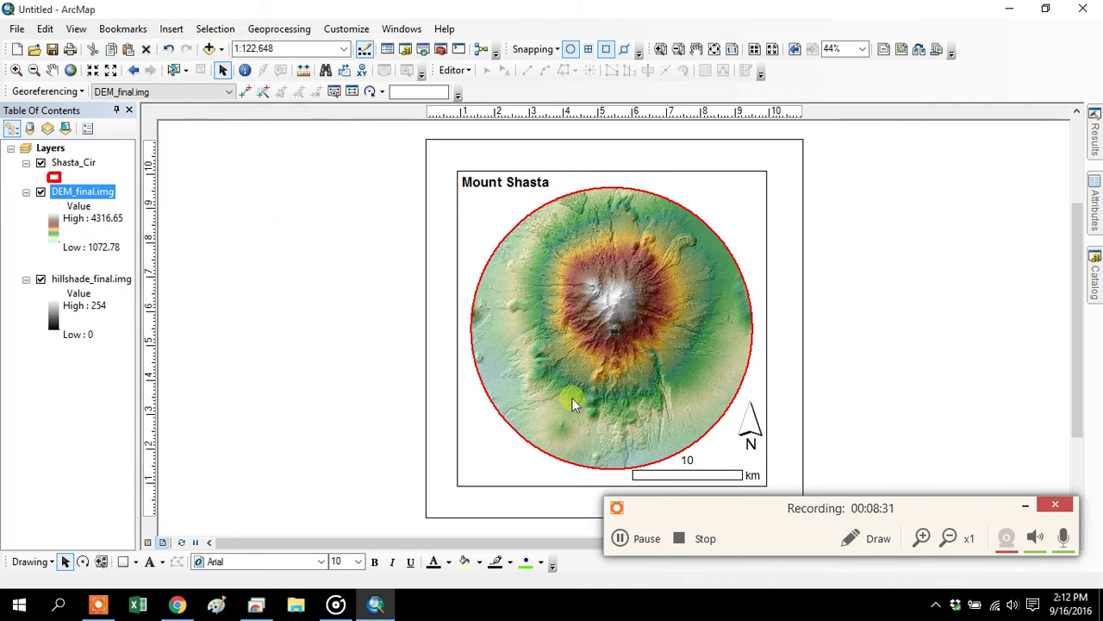
pyautogui.click(616, 331)
pyautogui.doubleClick(492, 462)
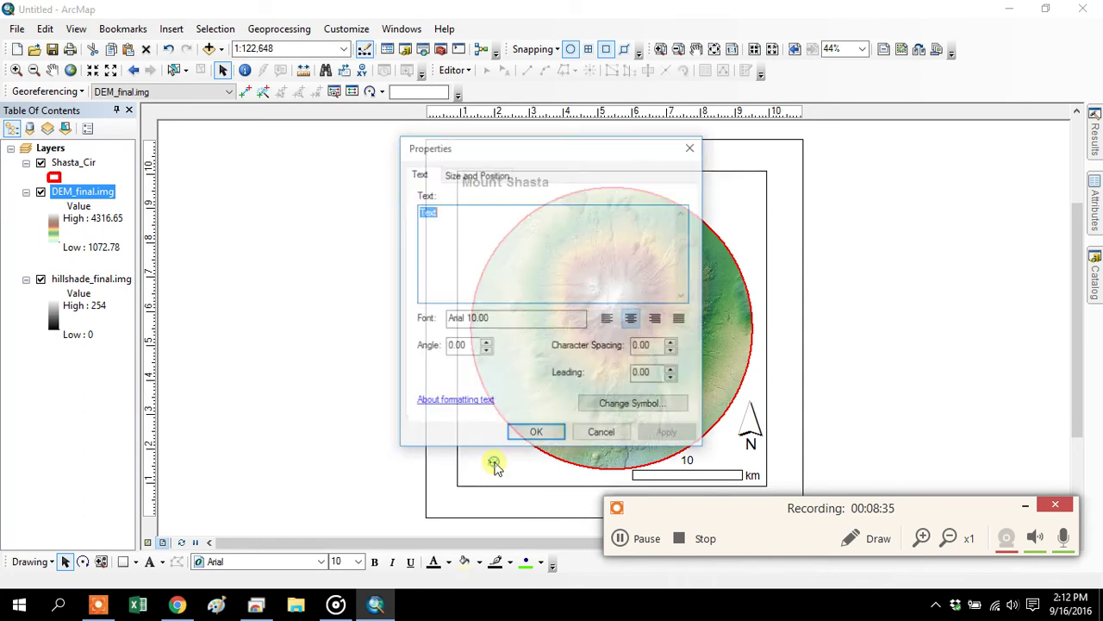
pyautogui.write('Stuart E. Hamilton')
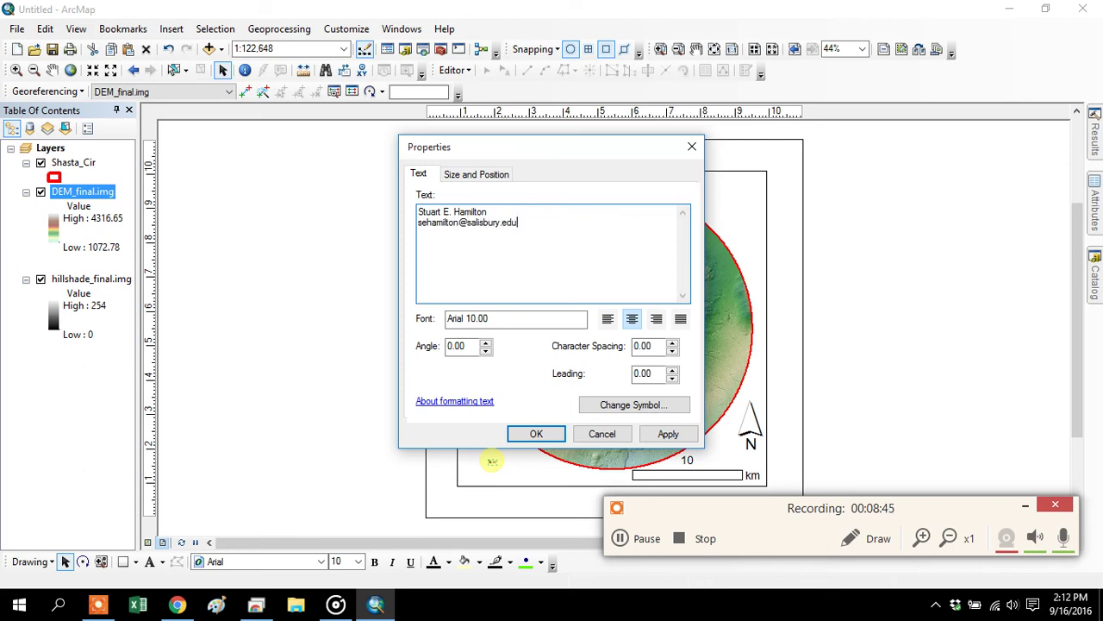
pyautogui.click(538, 433)
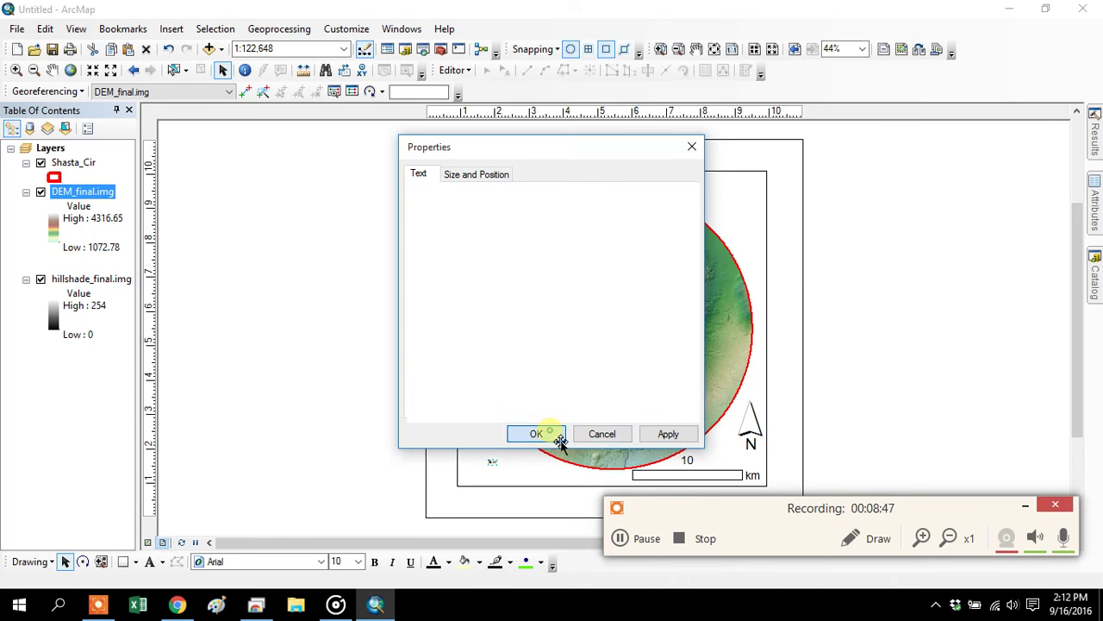
pyautogui.moveTo(499, 474)
pyautogui.mouseDown()
pyautogui.moveTo(758, 153)
pyautogui.moveTo(591, 394)
pyautogui.moveTo(607, 440)
pyautogui.moveTo(626, 205)
pyautogui.moveTo(488, 200)
pyautogui.mouseUp()
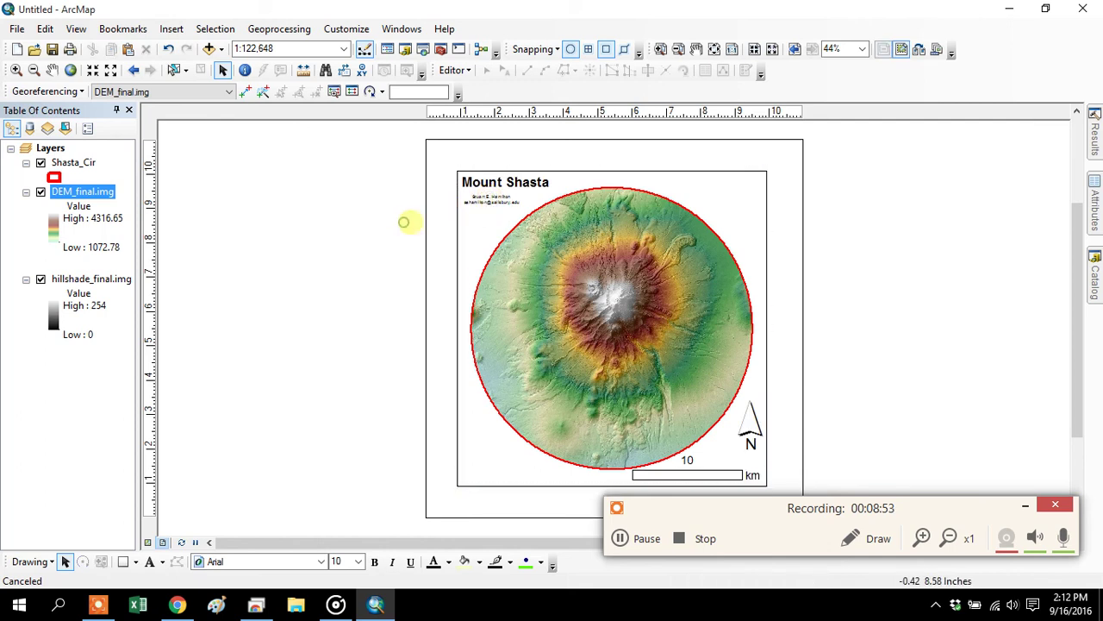
# - Left-justify the author text and set its symbol size to 14
pyautogui.doubleClick(496, 200)
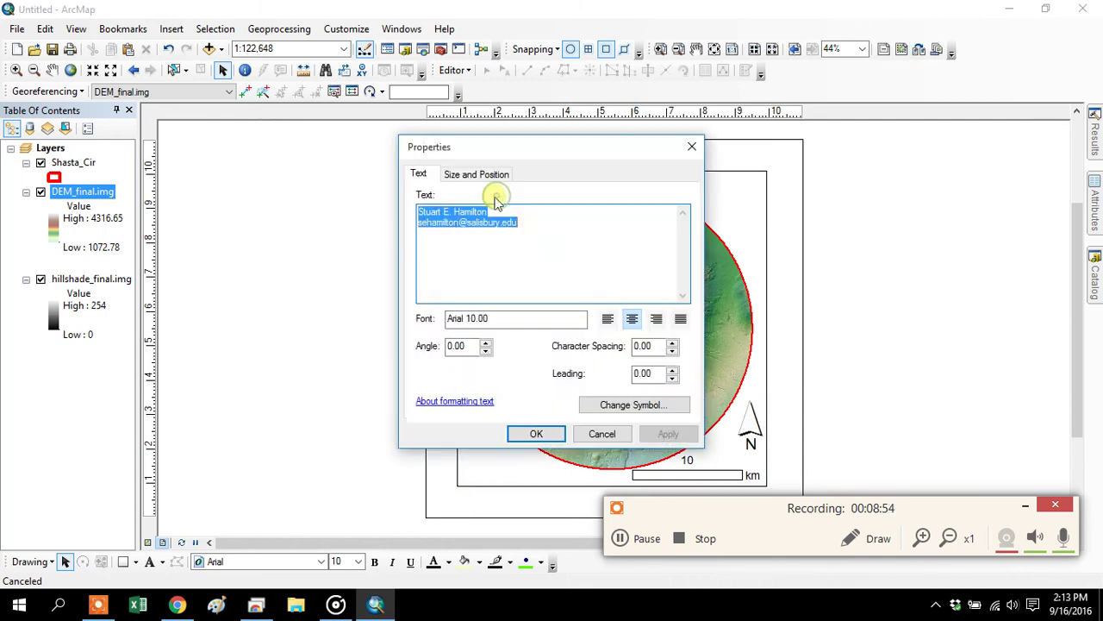
pyautogui.click(608, 318)
pyautogui.click(483, 320)
pyautogui.moveTo(467, 319); pyautogui.dragTo(481, 322)
pyautogui.click(479, 326)
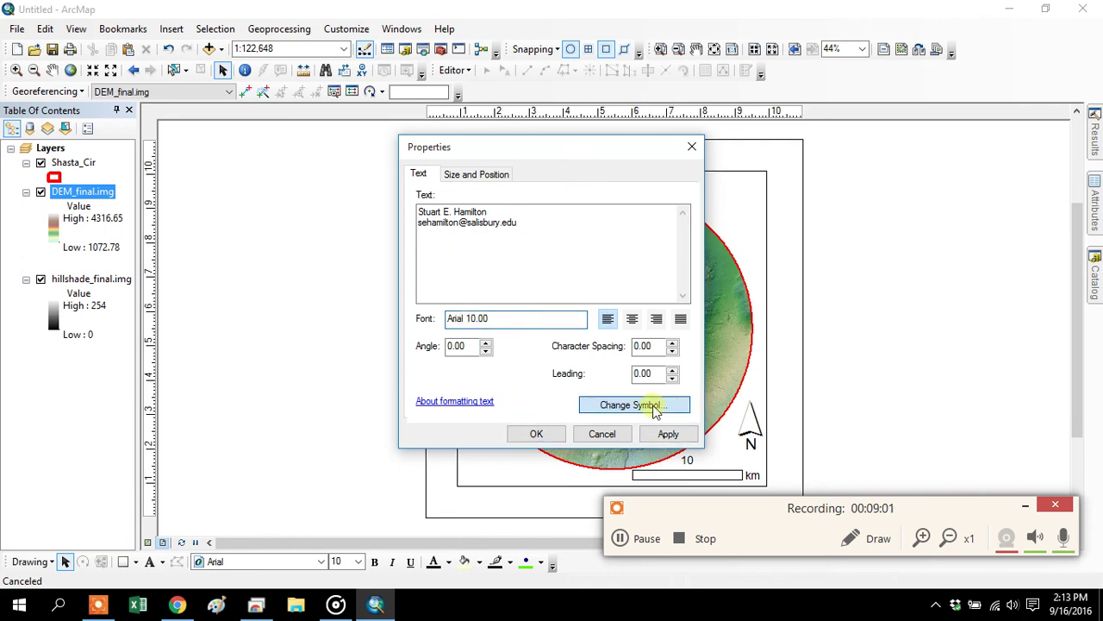
pyautogui.click(651, 406)
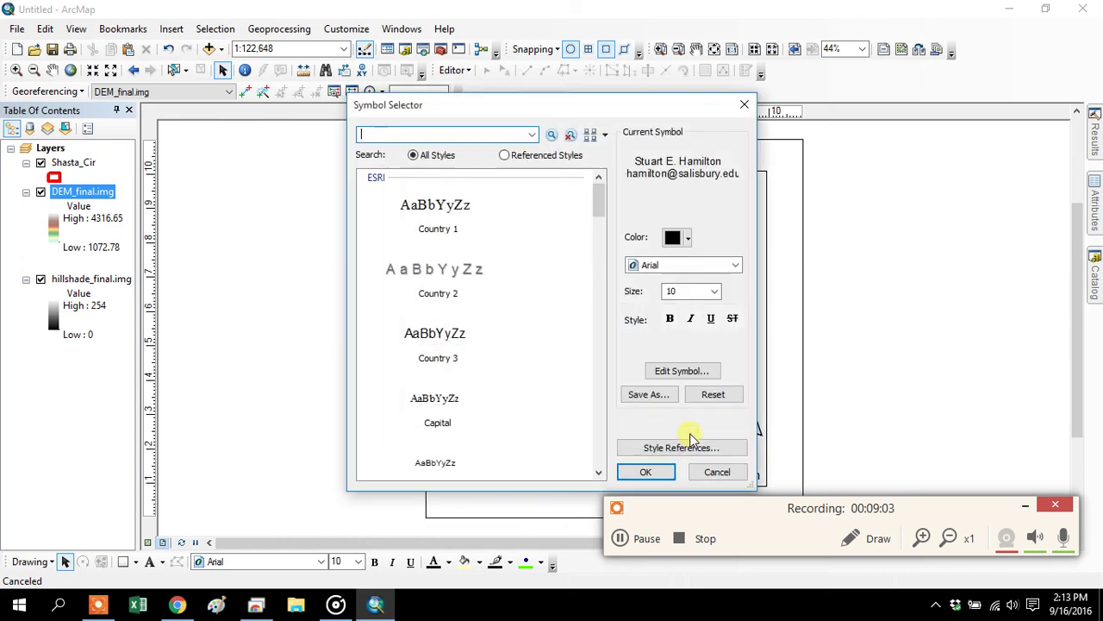
pyautogui.click(689, 293)
pyautogui.click(715, 292)
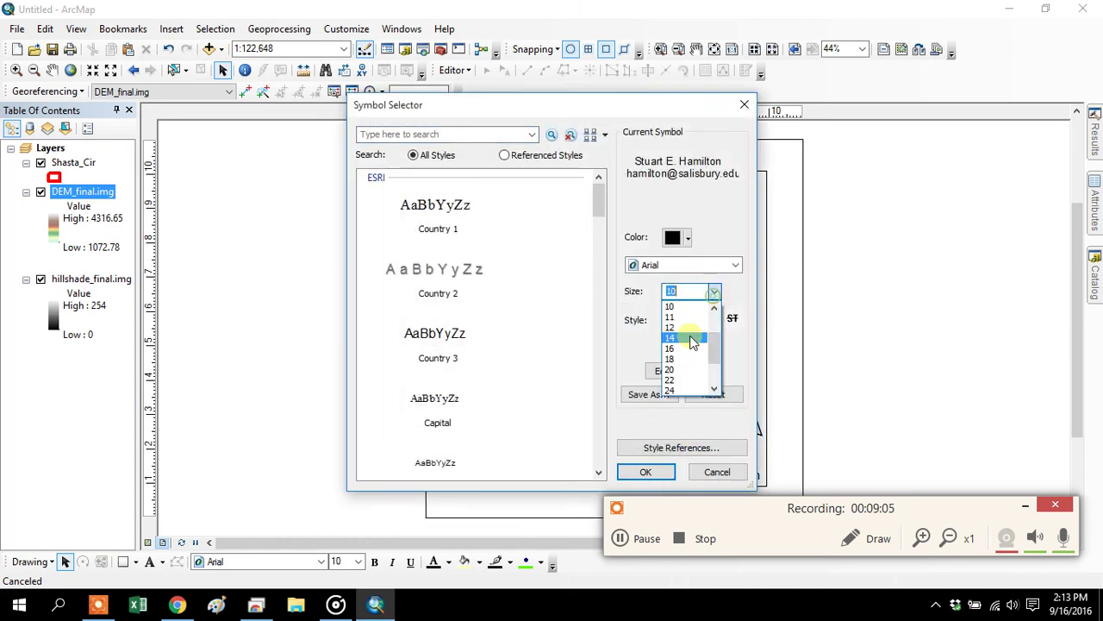
pyautogui.click(694, 352)
pyautogui.click(646, 473)
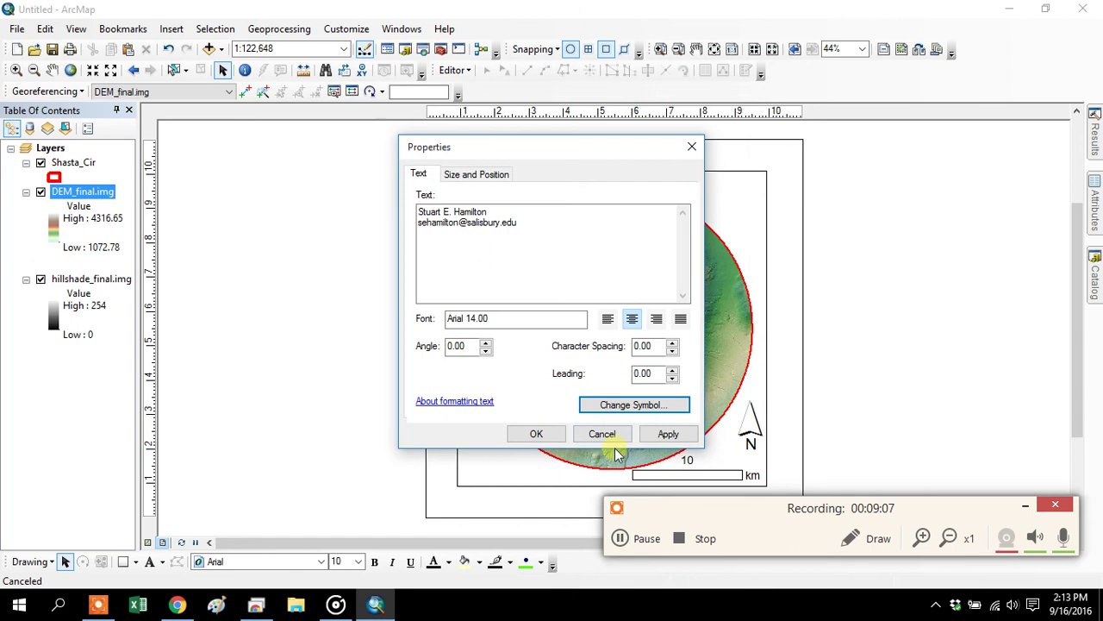
pyautogui.click(543, 437)
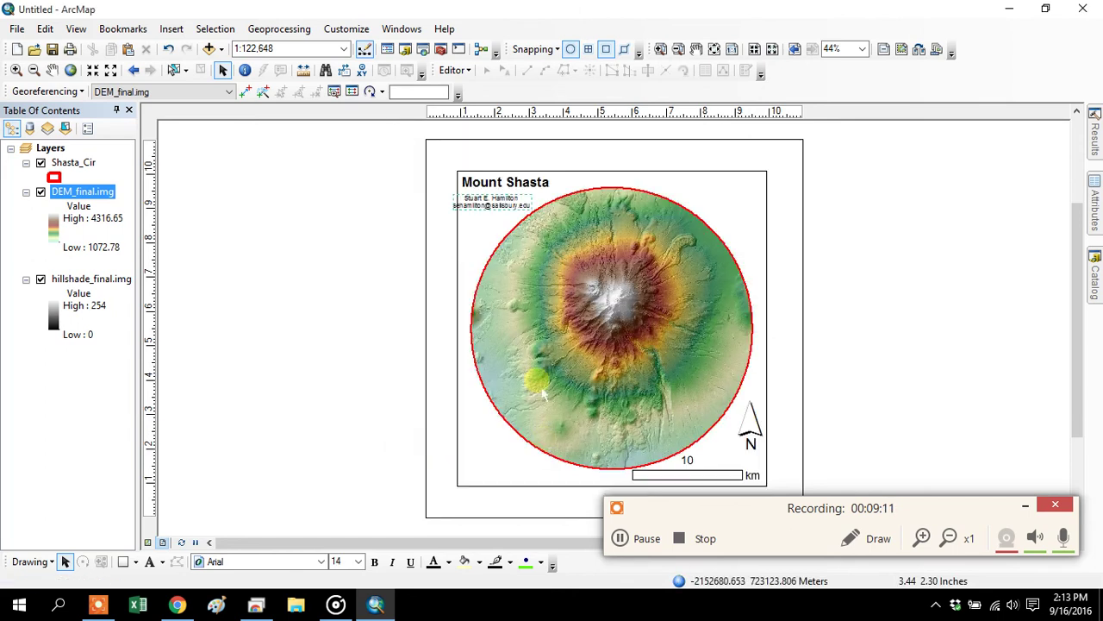
# - Align the author text's left edge with the Mount Shasta title and deselect it
pyautogui.doubleClick(512, 219)
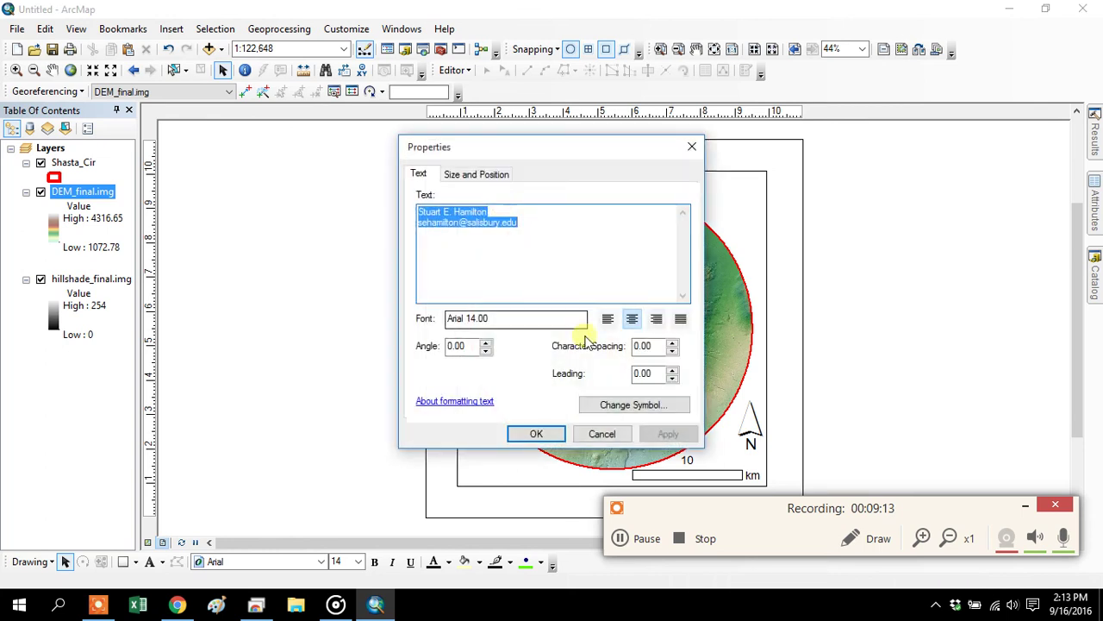
pyautogui.click(608, 318)
pyautogui.click(532, 437)
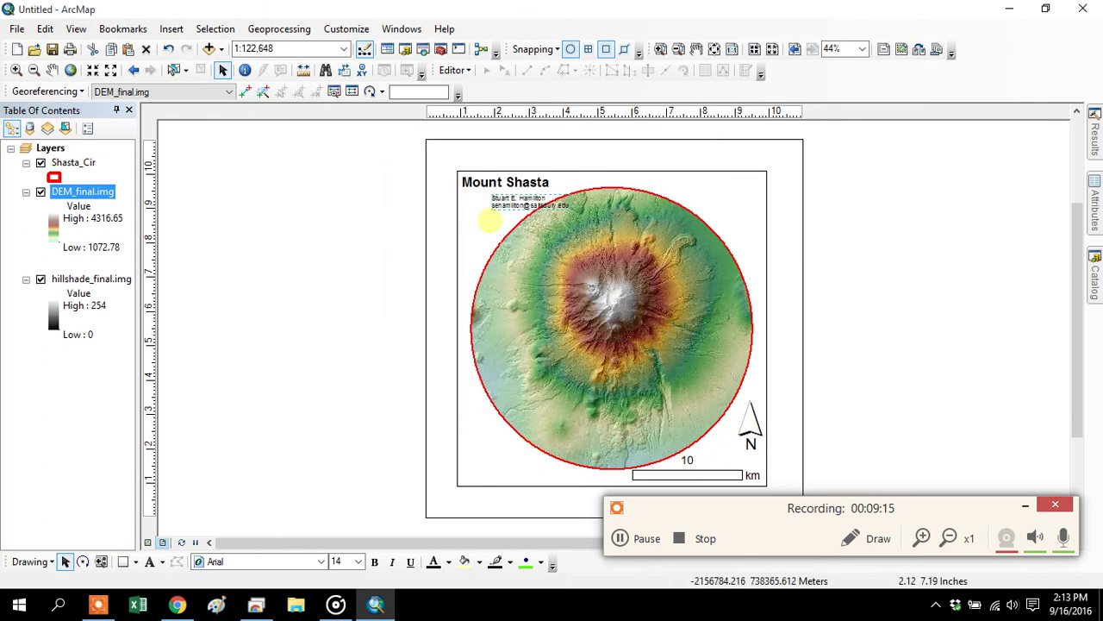
pyautogui.rightClick(499, 196)
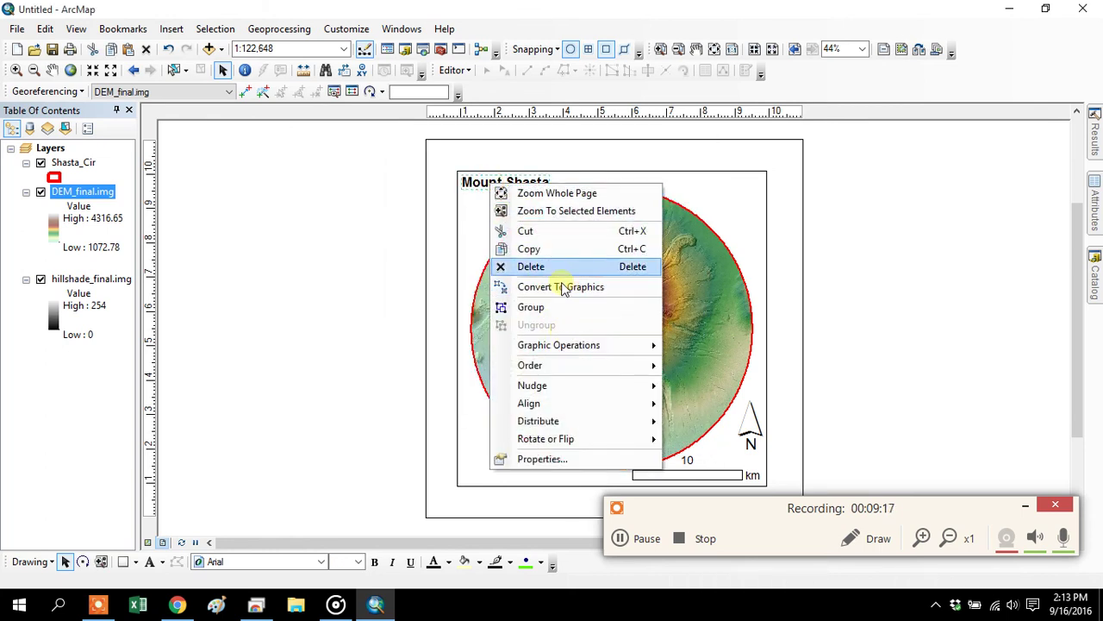
pyautogui.moveTo(556, 405)
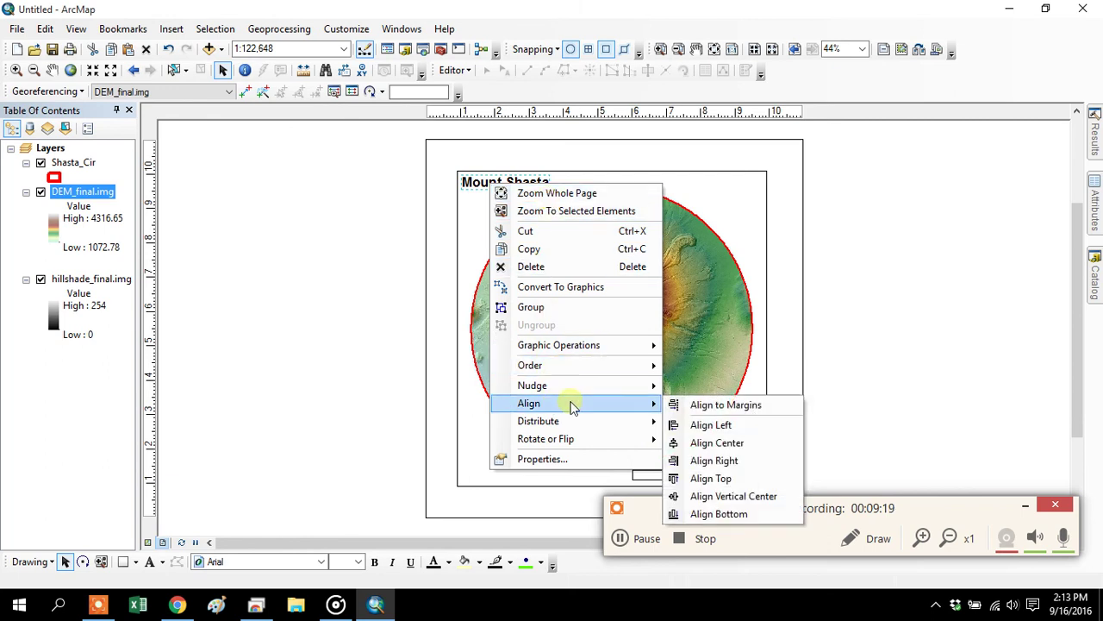
pyautogui.click(700, 423)
pyautogui.click(779, 305)
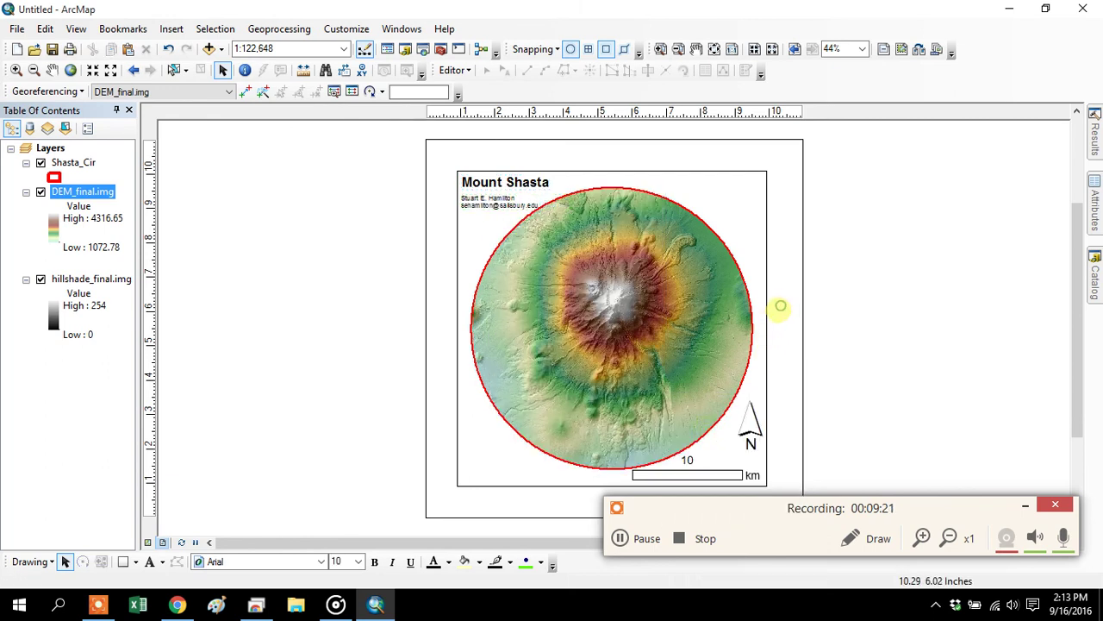
# - Start the Legend Wizard and cancel it without adding a legend
pyautogui.click(172, 28)
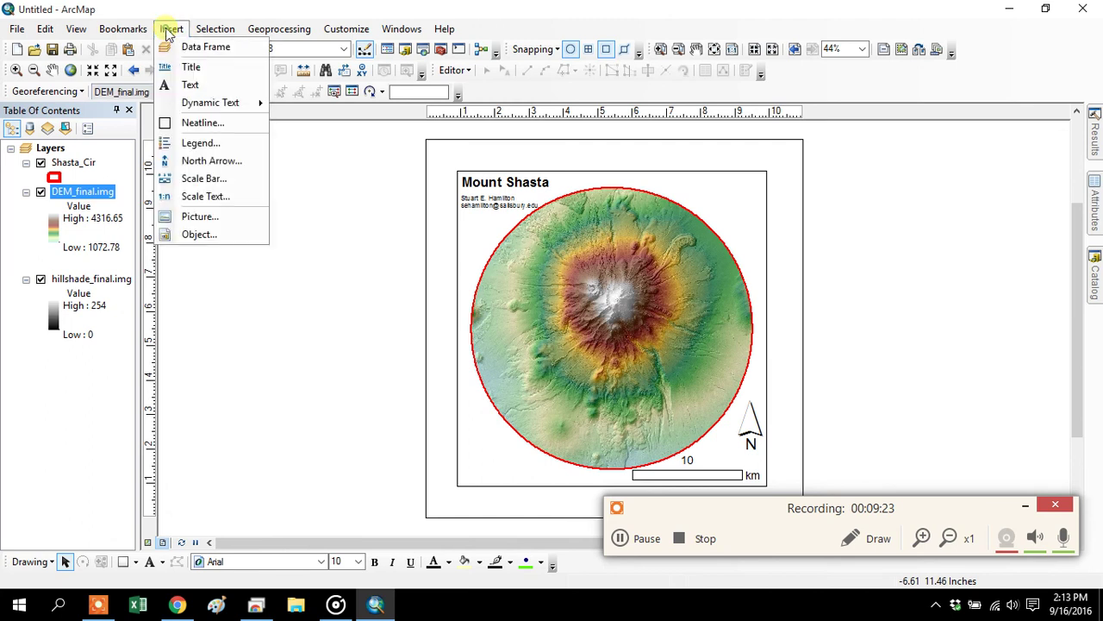
pyautogui.click(207, 141)
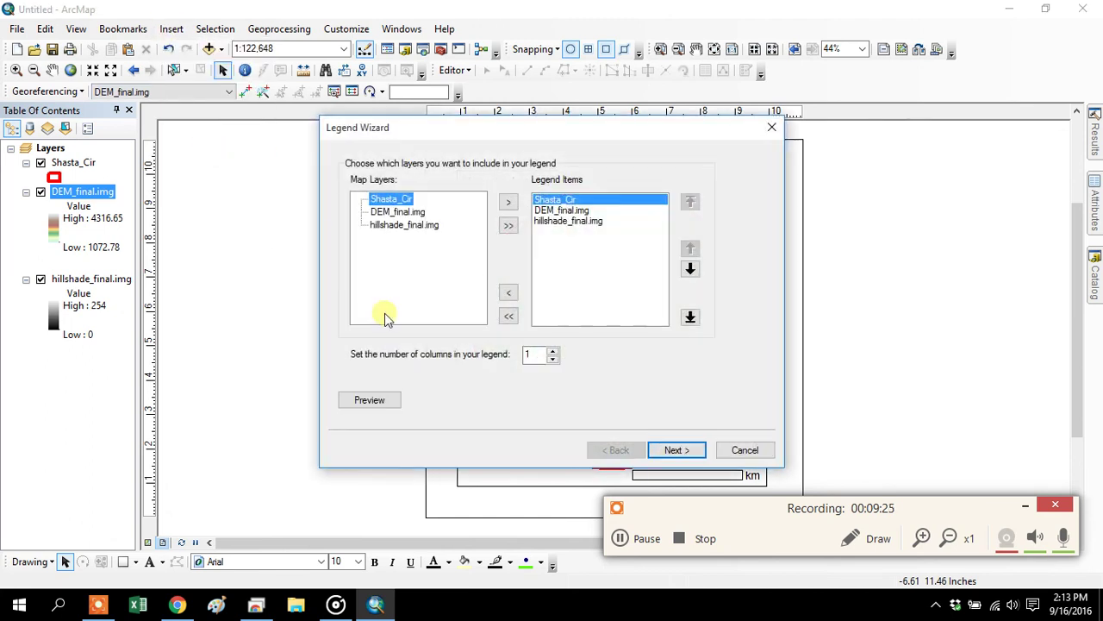
pyautogui.click(745, 450)
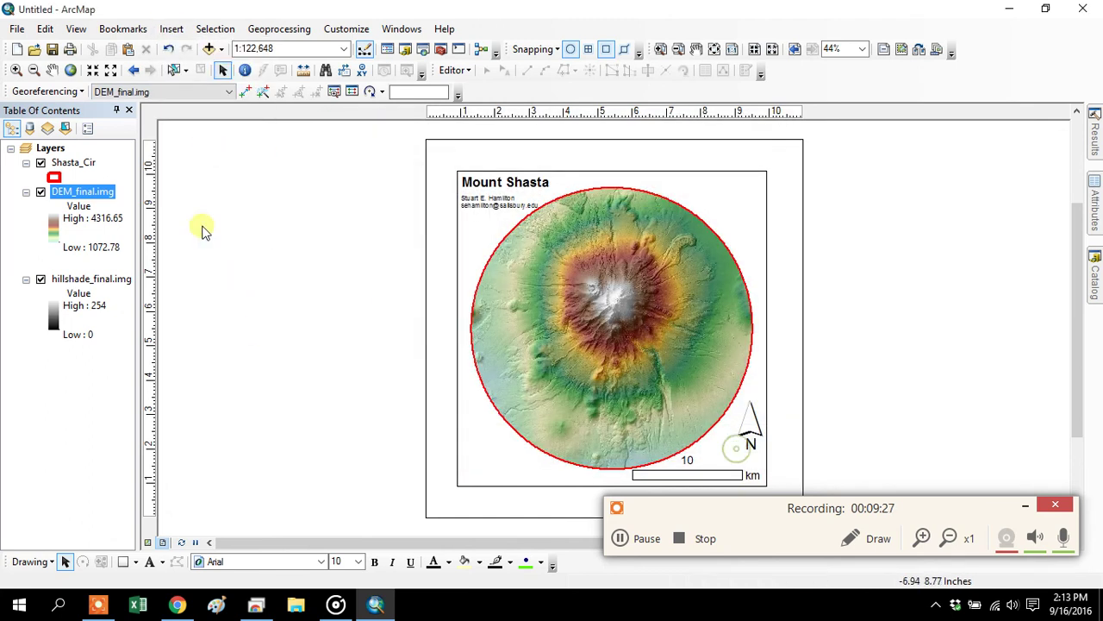
# - Duplicate the DEM_final.img layer and rename the copy Elevation
pyautogui.rightClick(92, 200)
pyautogui.click(99, 178)
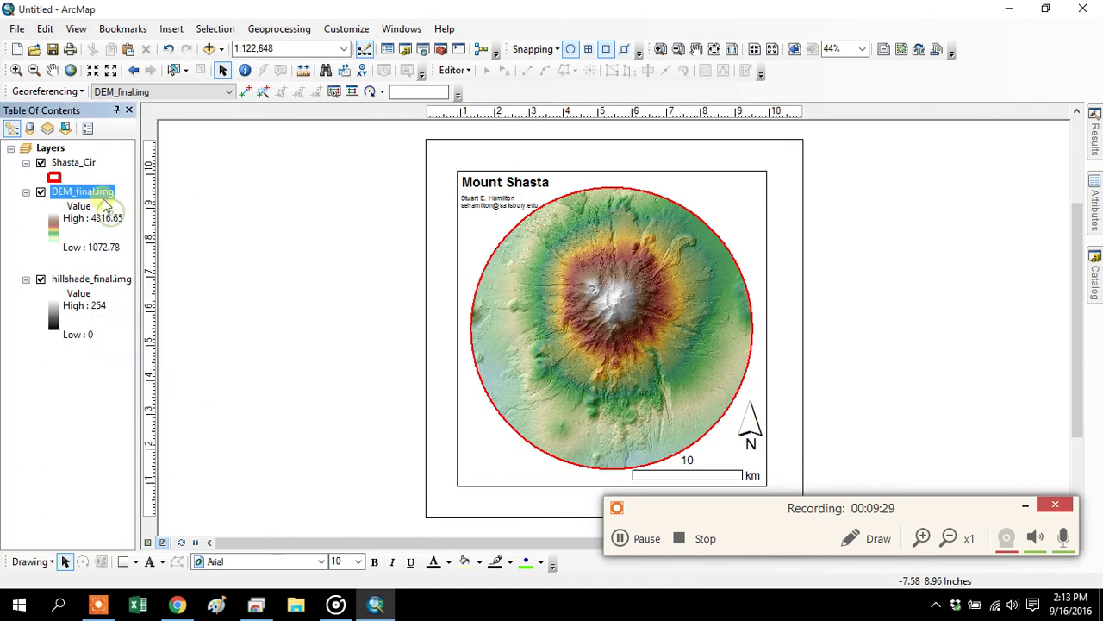
pyautogui.click(45, 29)
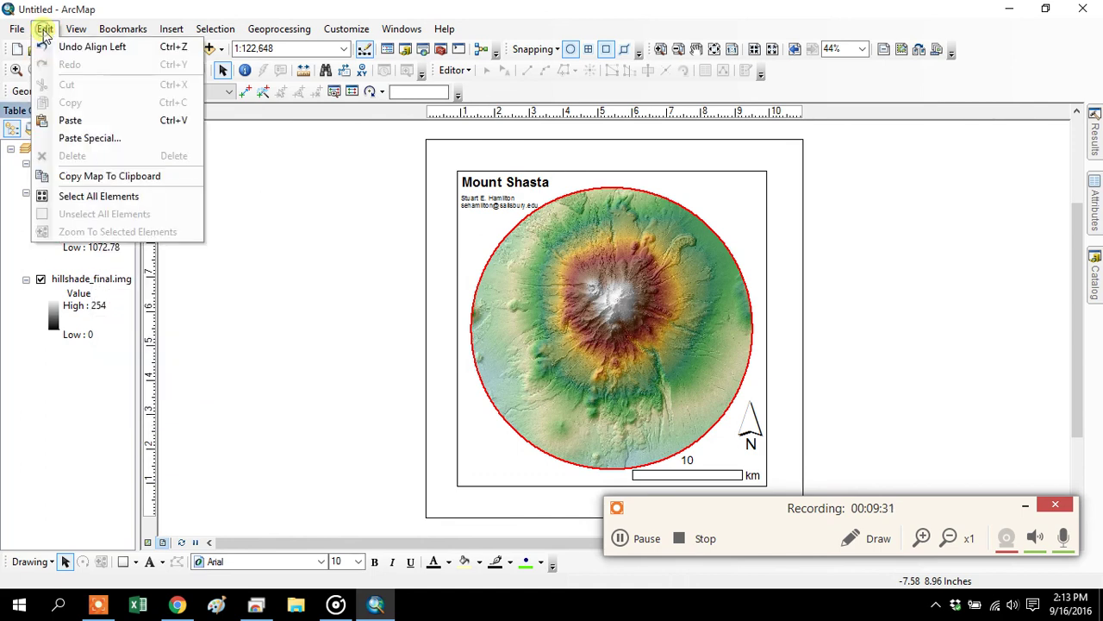
pyautogui.click(87, 118)
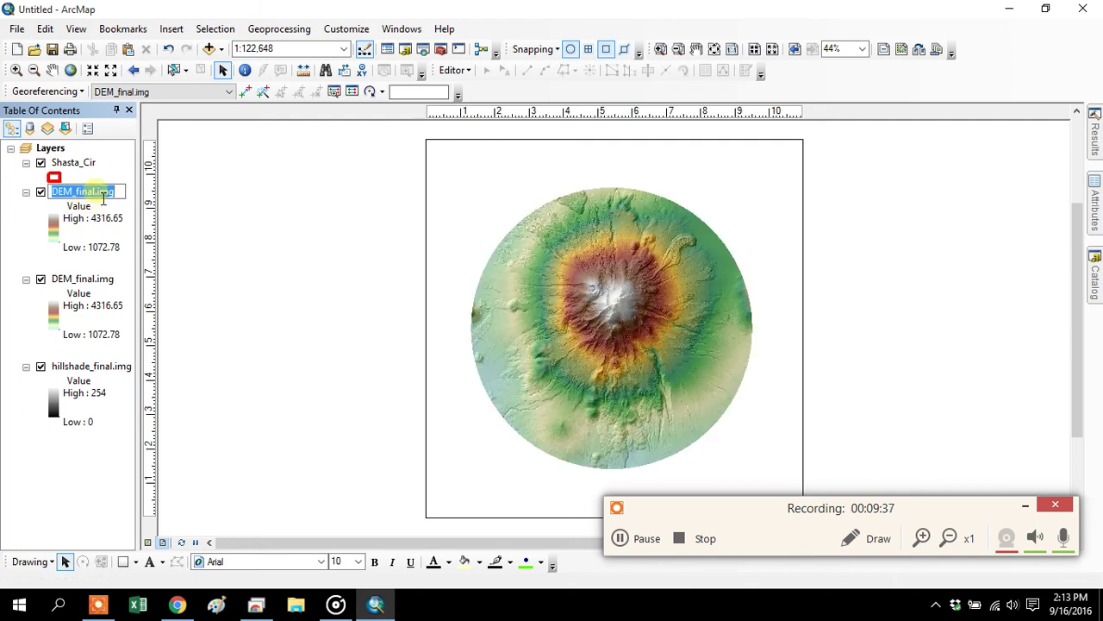
pyautogui.press('Home')
pyautogui.hotkey('shift', 'Right')
pyautogui.hotkey('shift', 'Right')
pyautogui.hotkey('shift', 'Right')
pyautogui.hotkey('shift', 'Right')
pyautogui.hotkey('shift', 'Right')
pyautogui.hotkey('shift', 'Right')
pyautogui.hotkey('shift', 'Right')
pyautogui.hotkey('shift', 'Right')
pyautogui.hotkey('shift', 'Right')
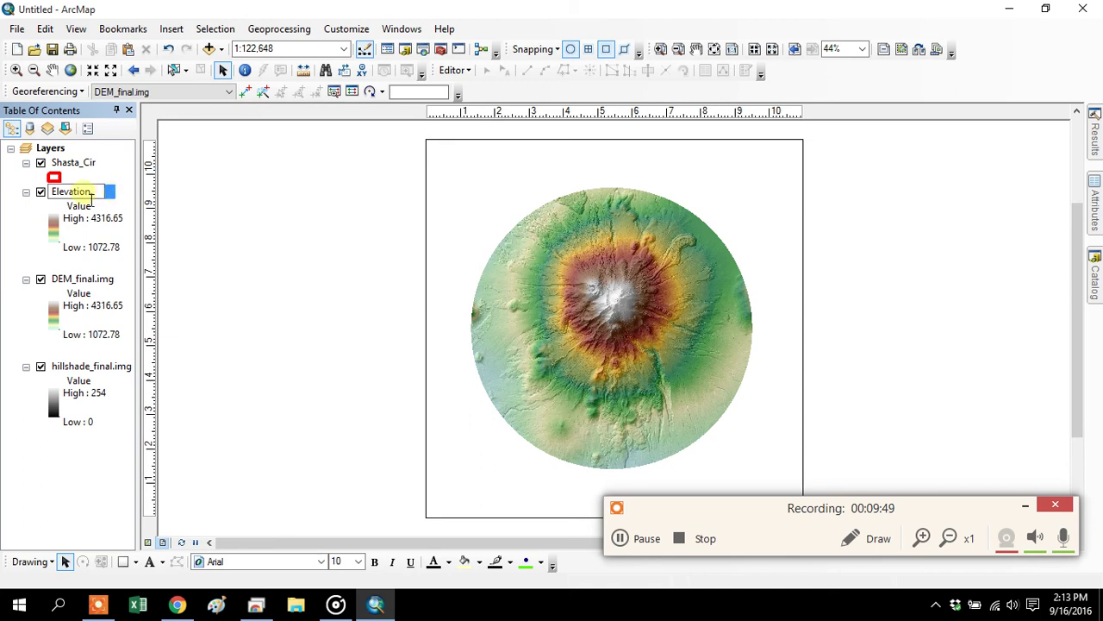
pyautogui.click(39, 194)
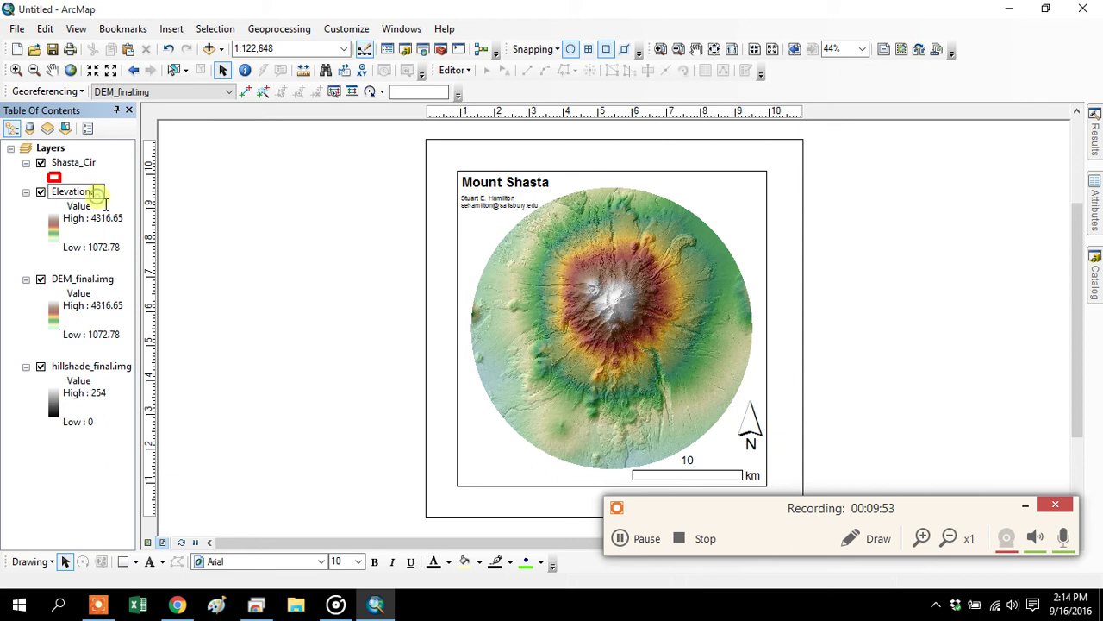
# - Open the Elevation layer's Layer Properties on the Display tab
pyautogui.rightClick(62, 193)
pyautogui.click(35, 240)
pyautogui.rightClick(84, 195)
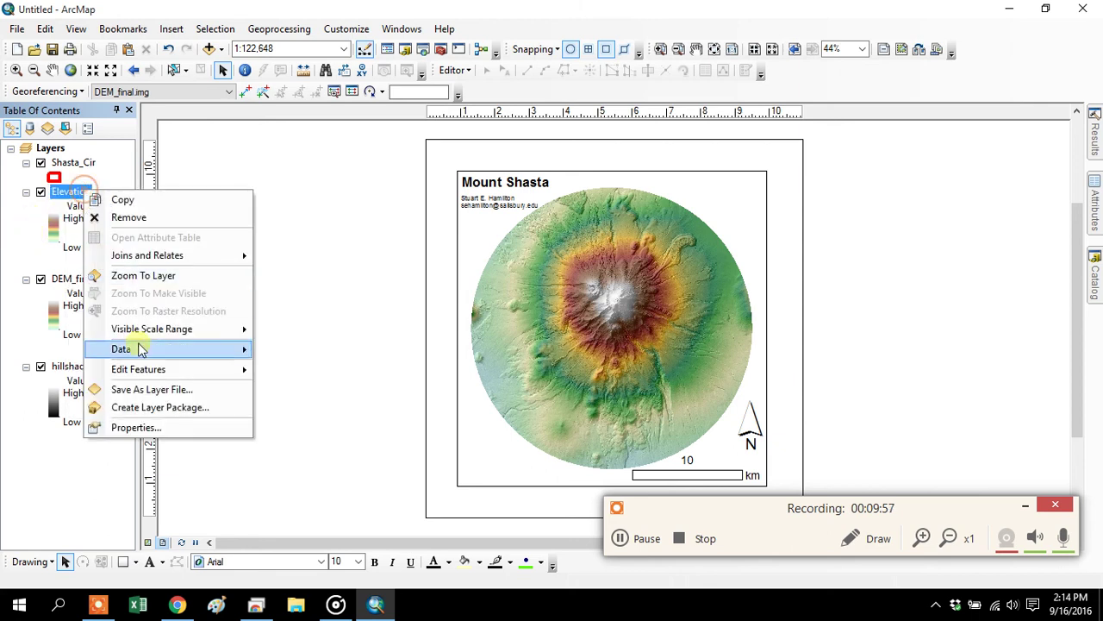
pyautogui.click(151, 426)
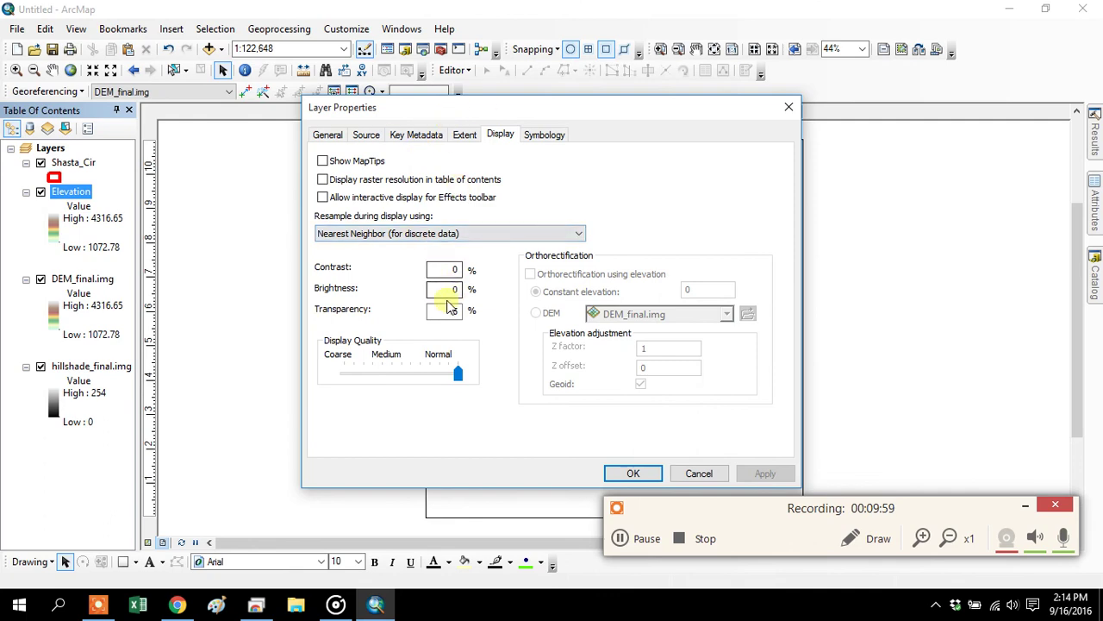